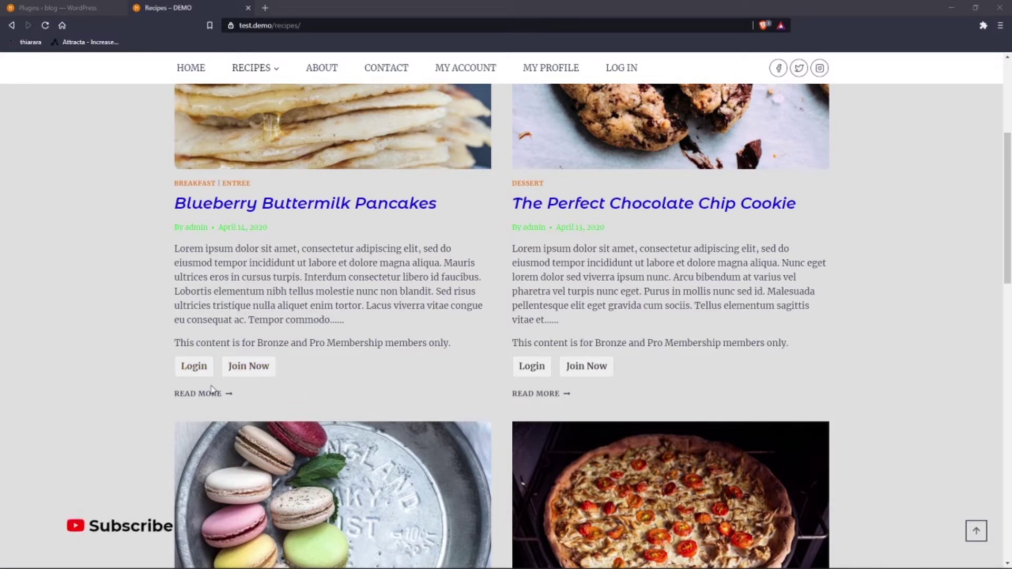
- Switch to the blog's WordPress admin site and update the active Kadence theme from the installed themes page
{"action": "left_click", "coordinate": [82, 6]}
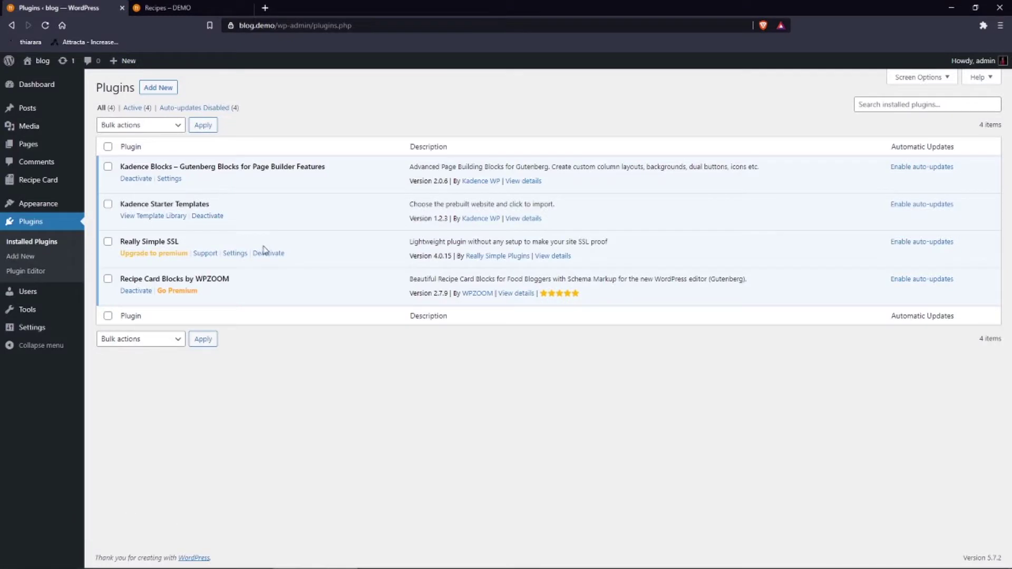
{"action": "left_click", "coordinate": [23, 89]}
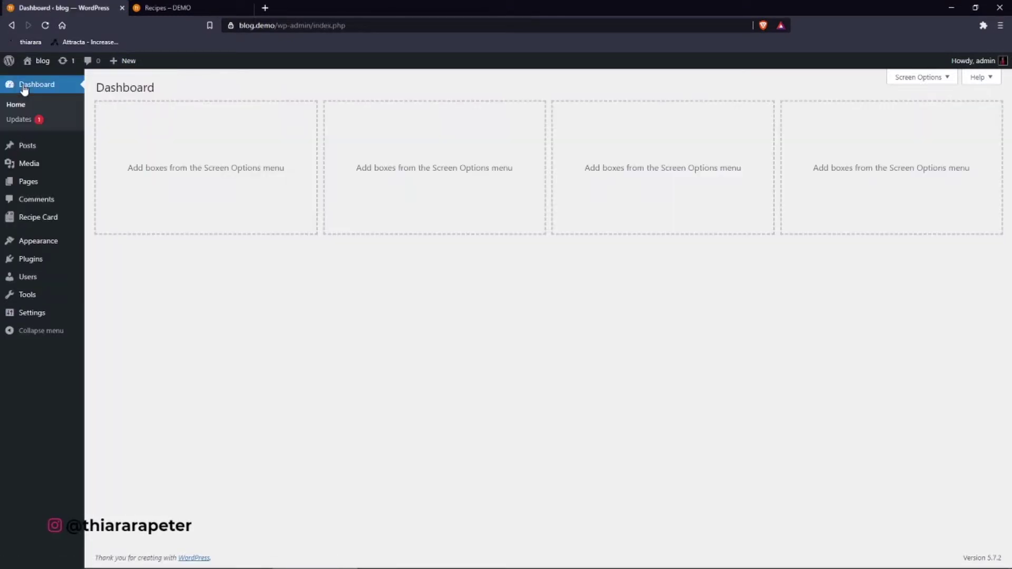
{"action": "mouse_move", "coordinate": [37, 255]}
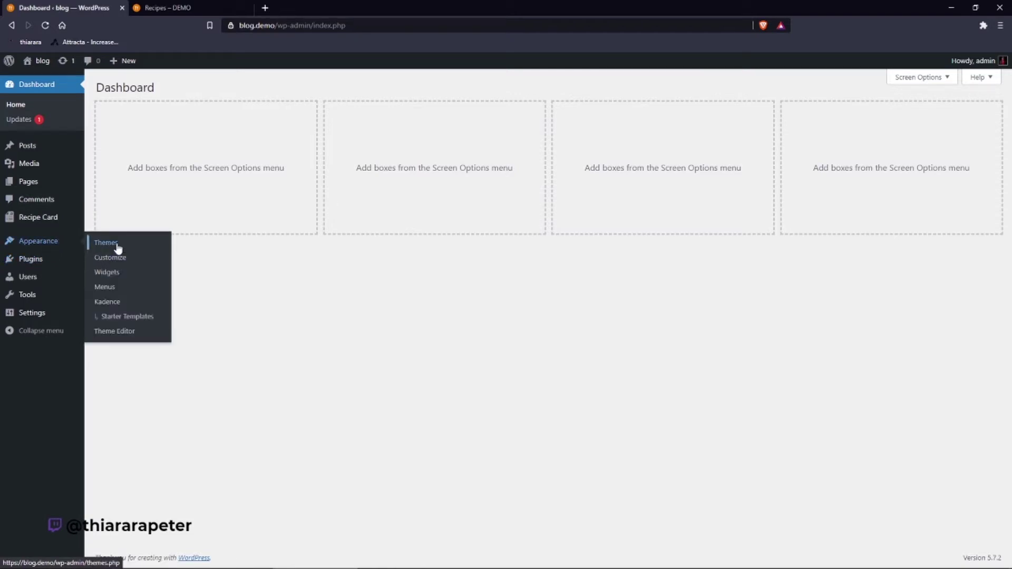
{"action": "left_click", "coordinate": [118, 248]}
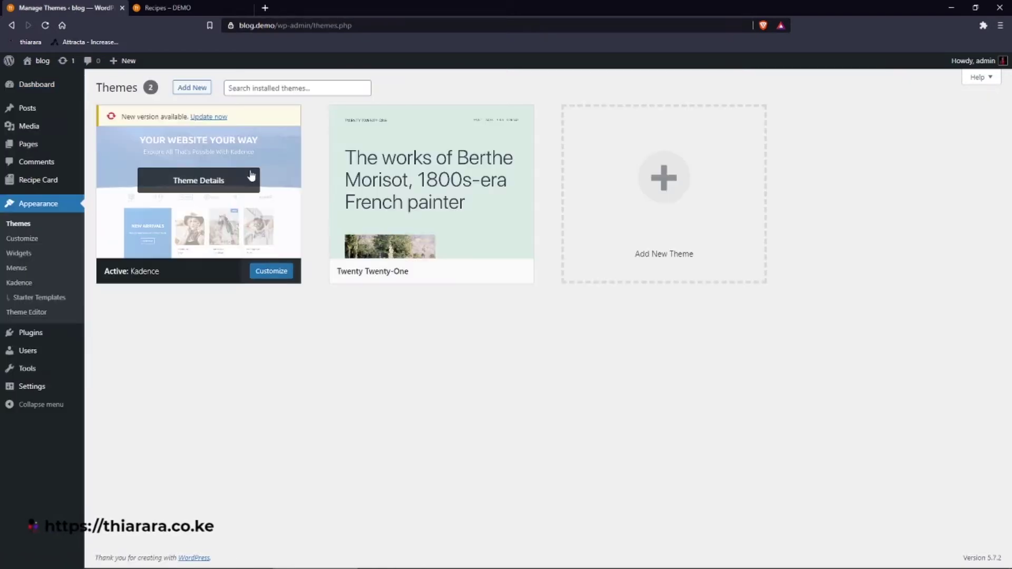
{"action": "left_click", "coordinate": [210, 118]}
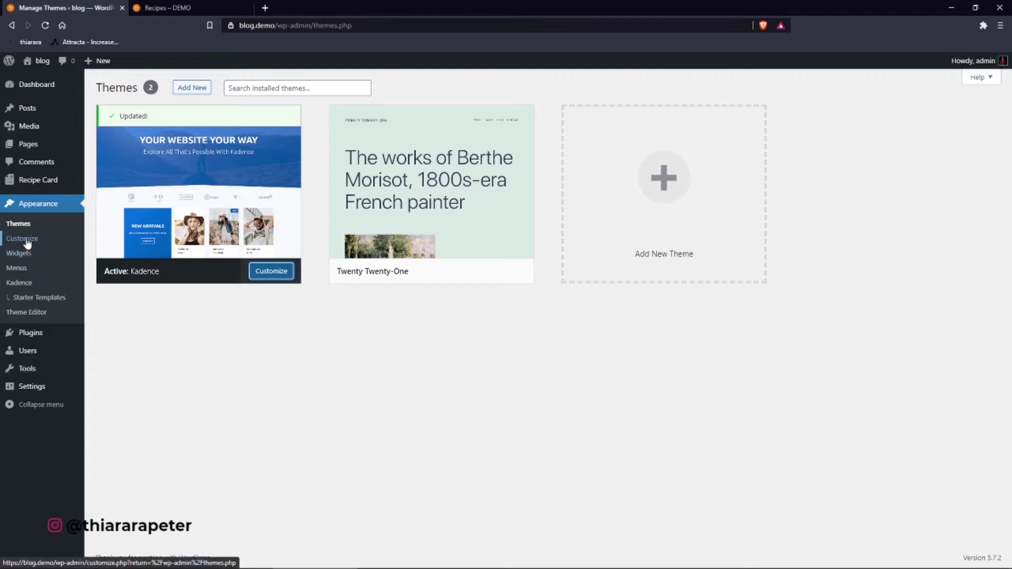
- Open the customizer for the Kadence theme and load the Recipes page in its preview
{"action": "left_click", "coordinate": [121, 276]}
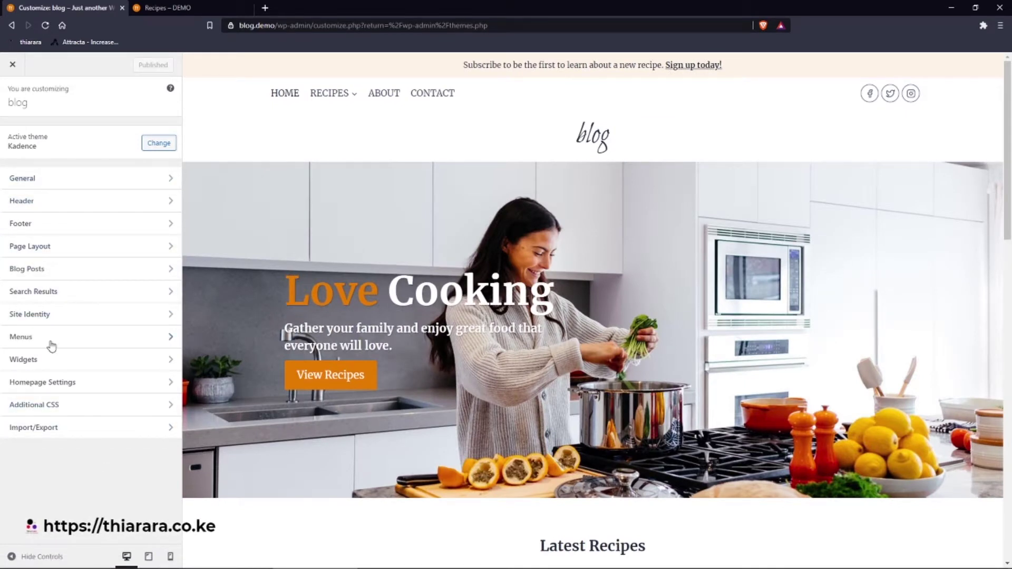
{"action": "scroll", "coordinate": [322, 372], "scroll_direction": "down", "scroll_amount": 7}
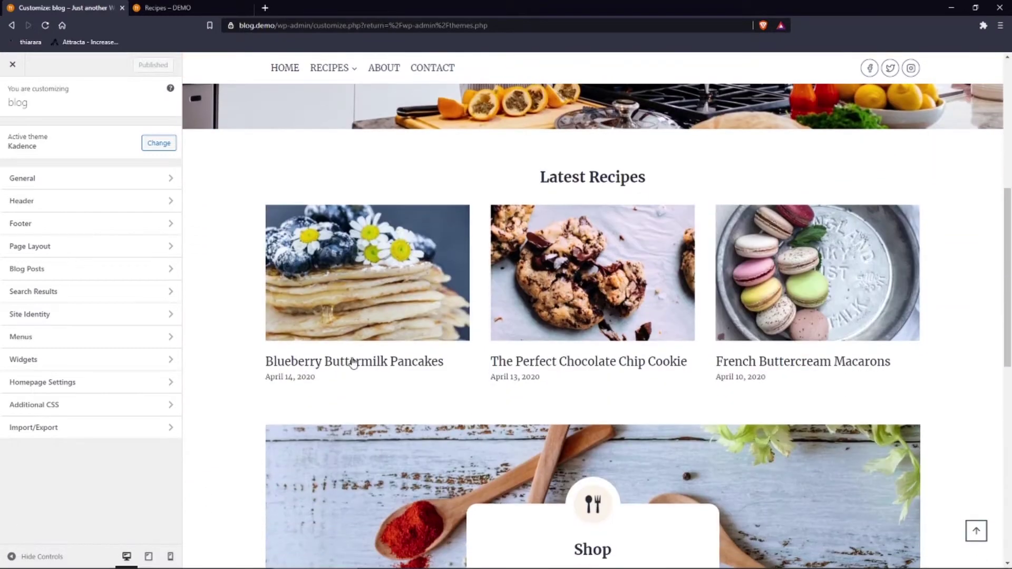
{"action": "mouse_move", "coordinate": [358, 76]}
{"action": "left_click", "coordinate": [330, 67]}
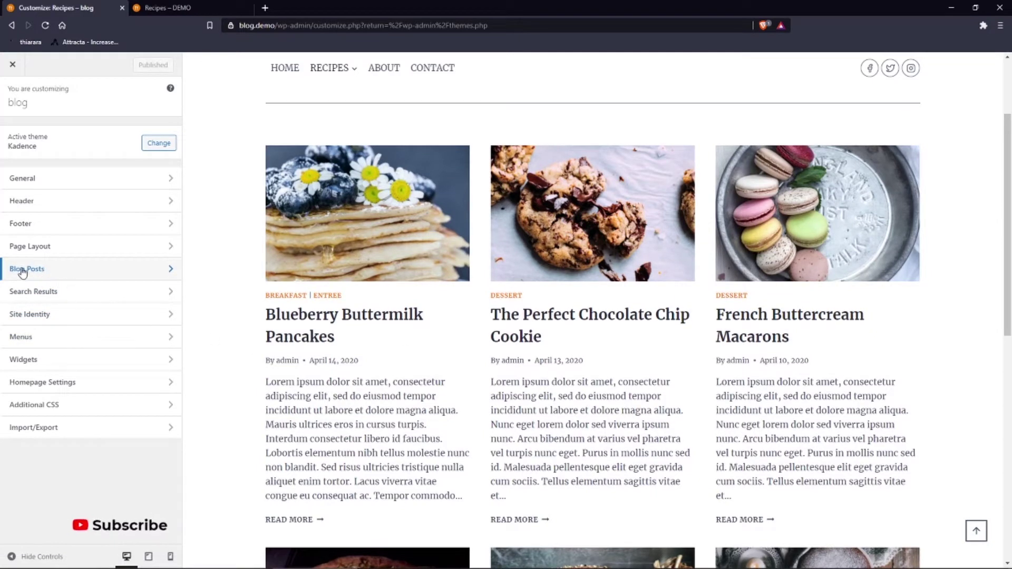
- Open the Archive Layout settings for blog posts and bring the Recipes page title into view
{"action": "left_click", "coordinate": [22, 272]}
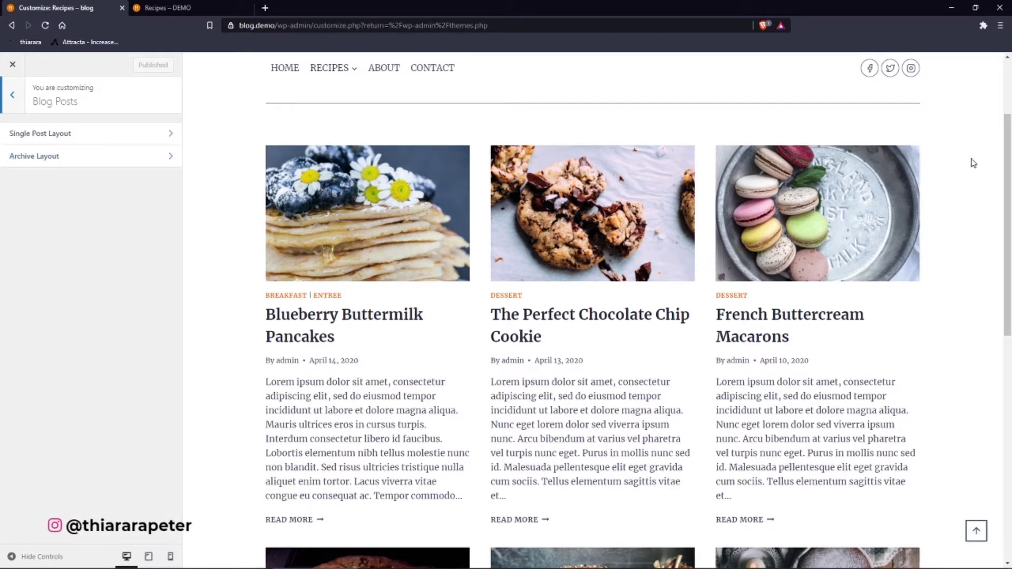
{"action": "left_click", "coordinate": [97, 158]}
{"action": "scroll", "coordinate": [389, 299], "scroll_direction": "down", "scroll_amount": 3}
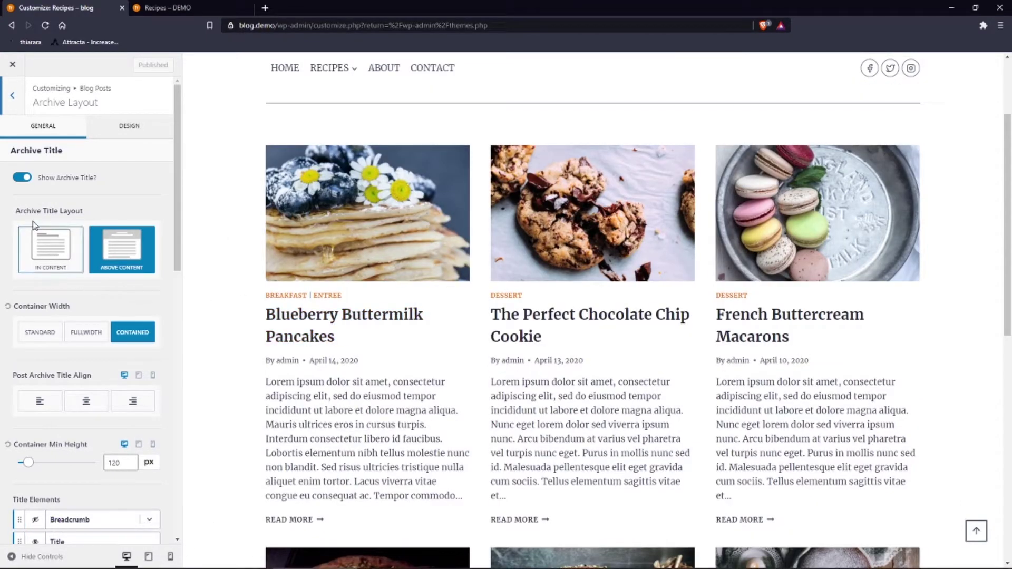
{"action": "scroll", "coordinate": [382, 225], "scroll_direction": "up", "scroll_amount": 3}
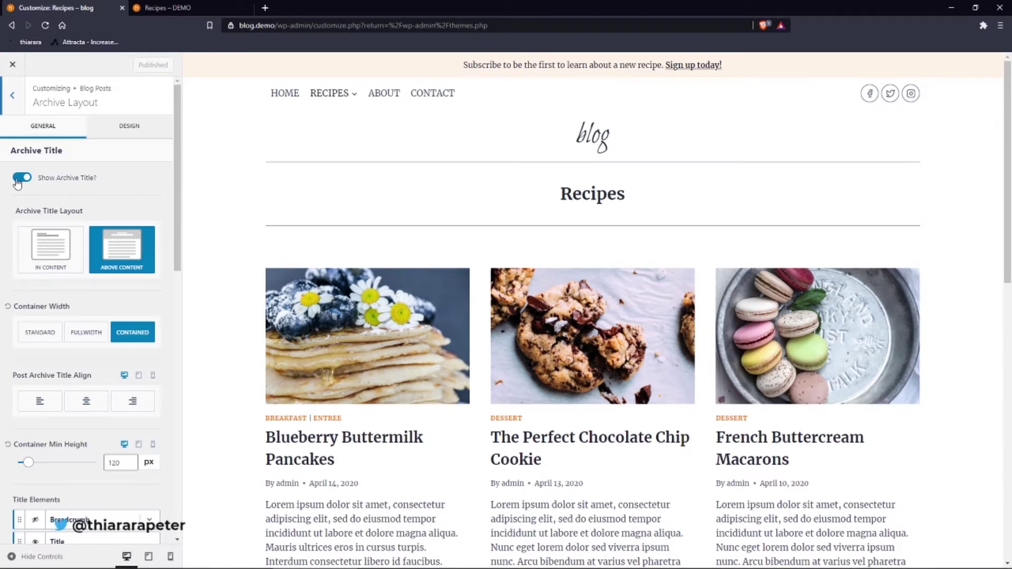
- Try the In Content archive title layout and return to Above Content
{"action": "left_click", "coordinate": [55, 256]}
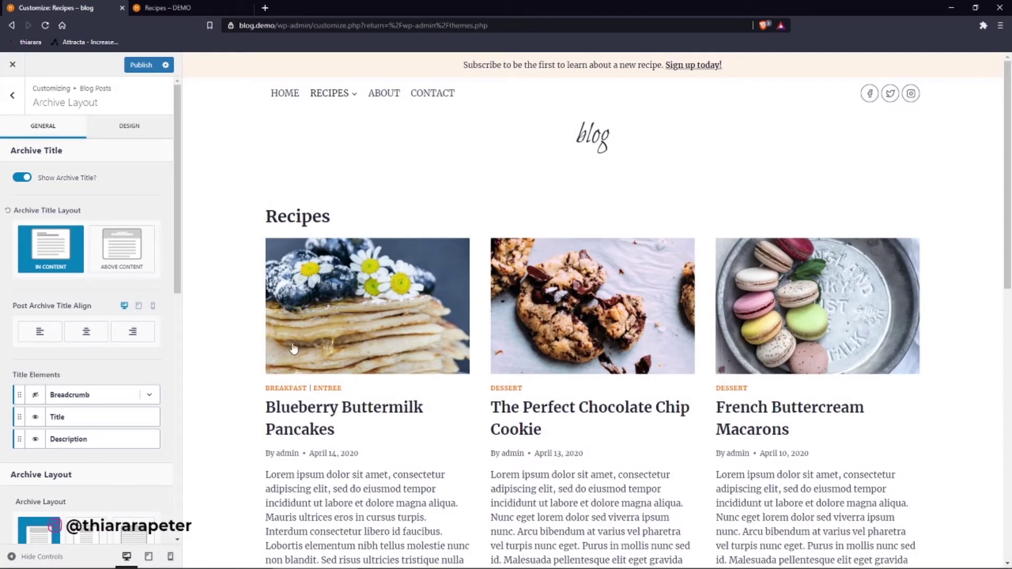
{"action": "left_click", "coordinate": [122, 247]}
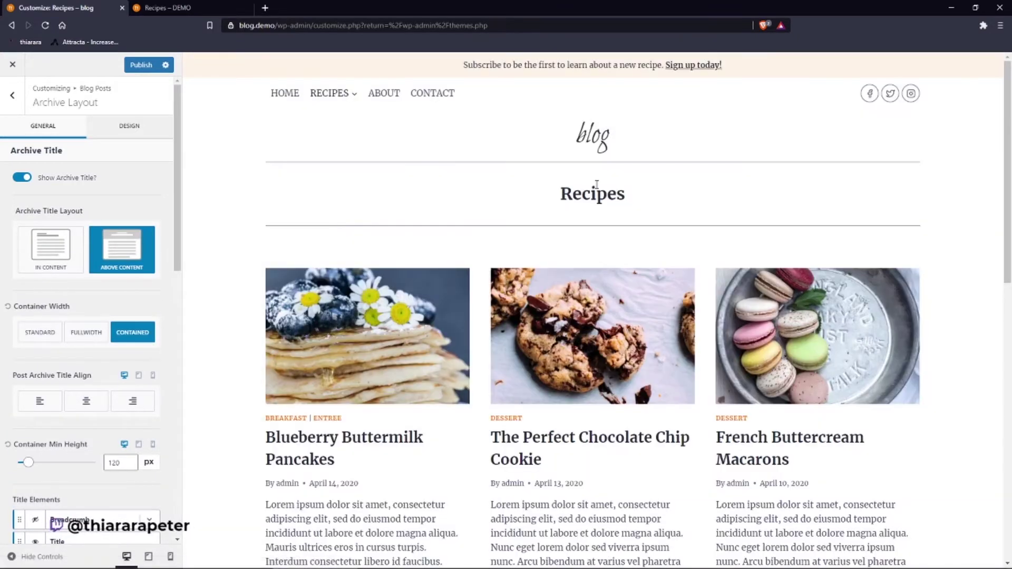
- Hide the archive title, make the Breadcrumb title element visible and show the archive title again
{"action": "left_click", "coordinate": [16, 179]}
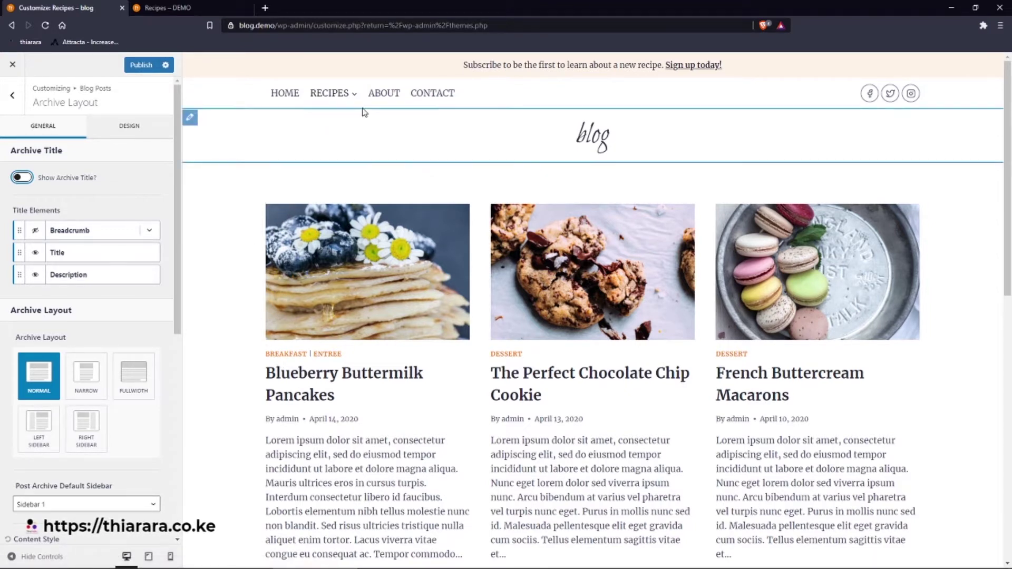
{"action": "scroll", "coordinate": [313, 205], "scroll_direction": "down", "scroll_amount": 2}
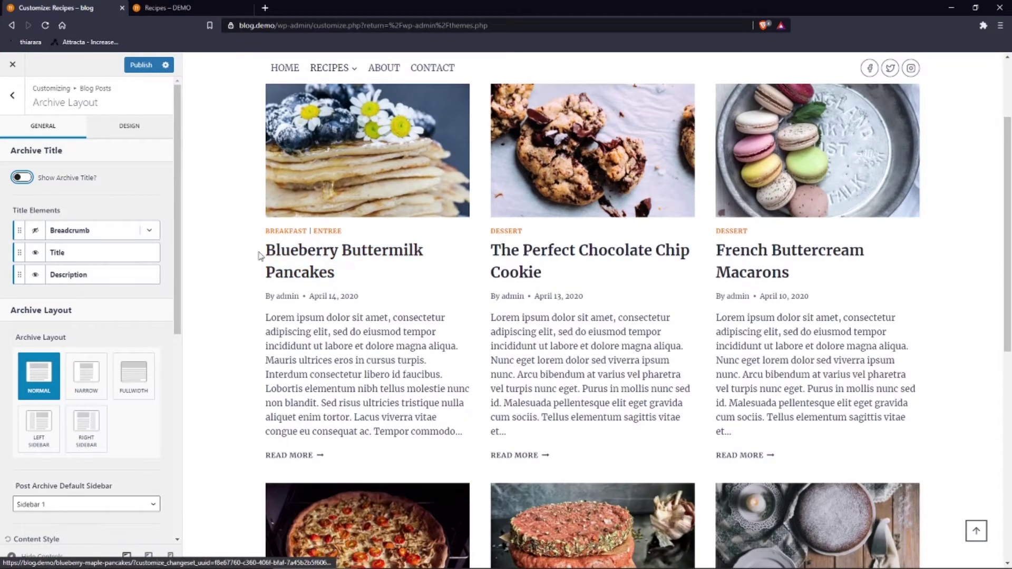
{"action": "scroll", "coordinate": [265, 253], "scroll_direction": "up", "scroll_amount": 2}
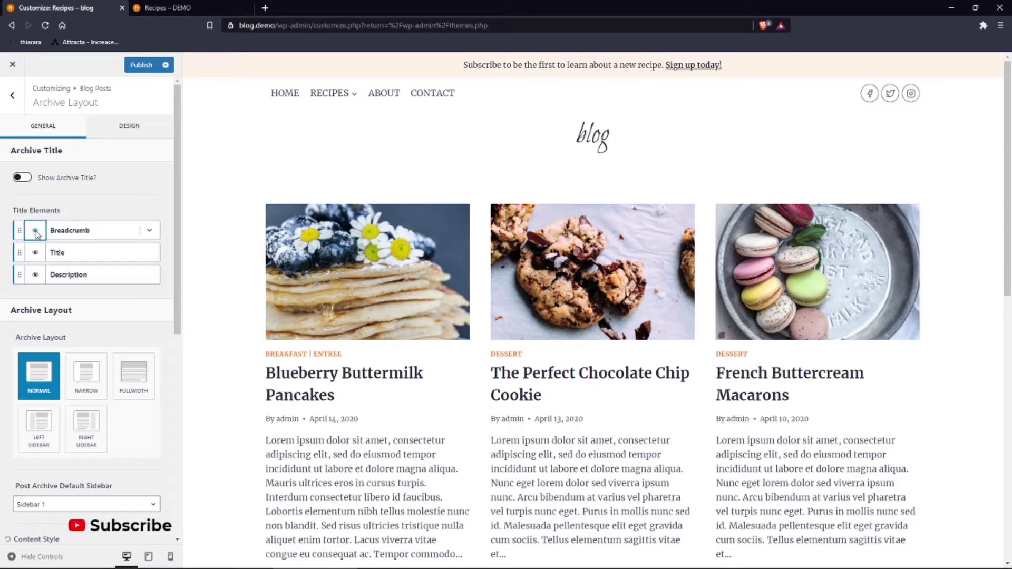
{"action": "left_click", "coordinate": [22, 177]}
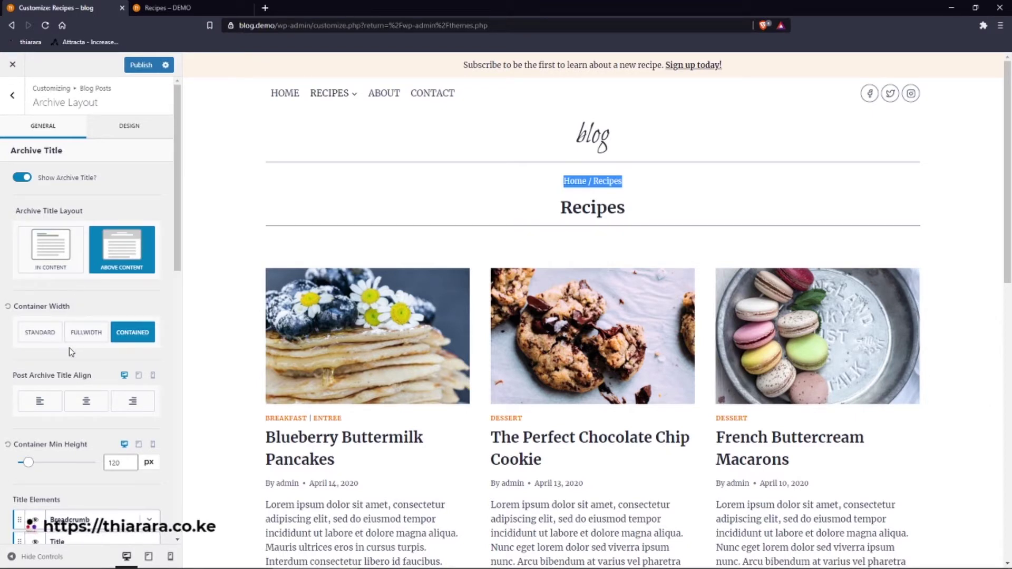
{"action": "scroll", "coordinate": [48, 401], "scroll_direction": "down", "scroll_amount": 3}
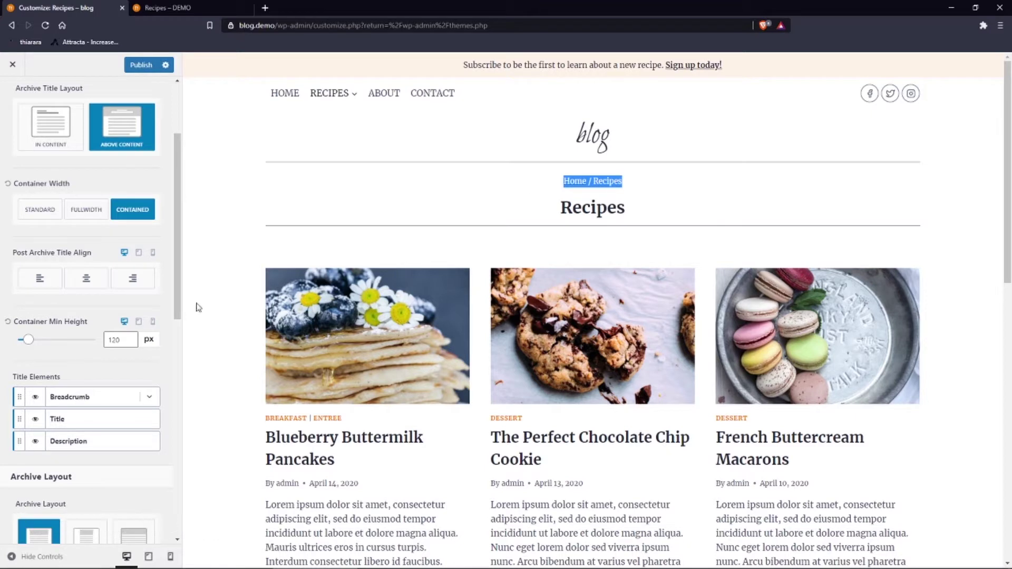
{"action": "scroll", "coordinate": [74, 180], "scroll_direction": "up", "scroll_amount": 3}
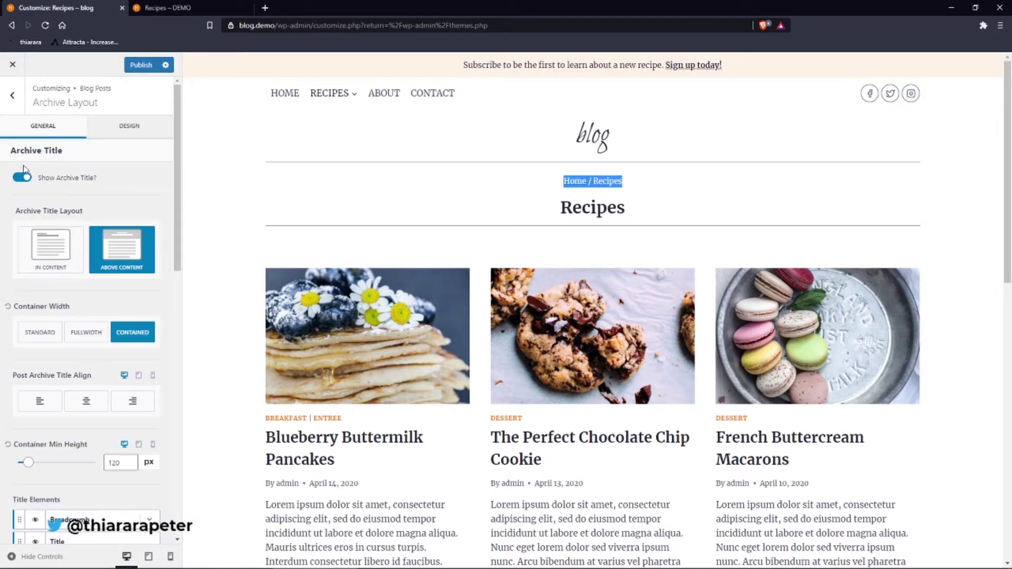
- Try the Fullwidth and Standard container widths for the archive title and return to Contained
{"action": "scroll", "coordinate": [66, 339], "scroll_direction": "down", "scroll_amount": 3}
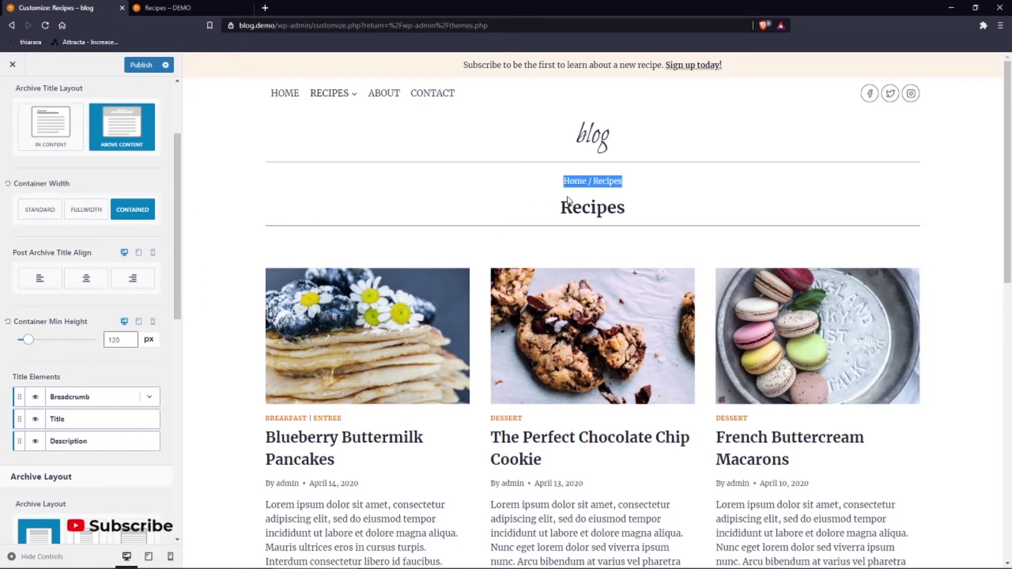
{"action": "left_click", "coordinate": [98, 211]}
{"action": "left_click", "coordinate": [51, 214]}
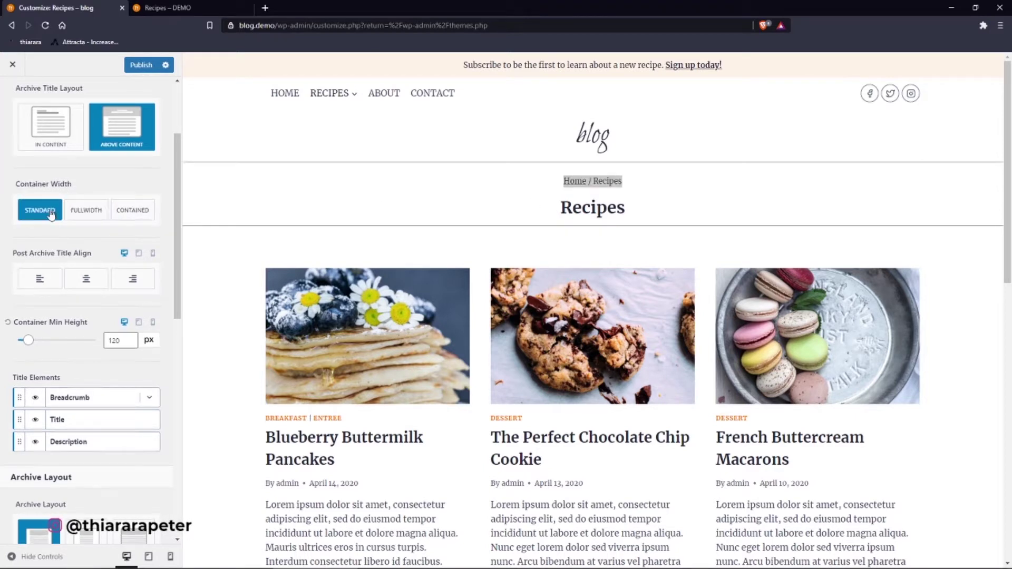
{"action": "left_click", "coordinate": [133, 210]}
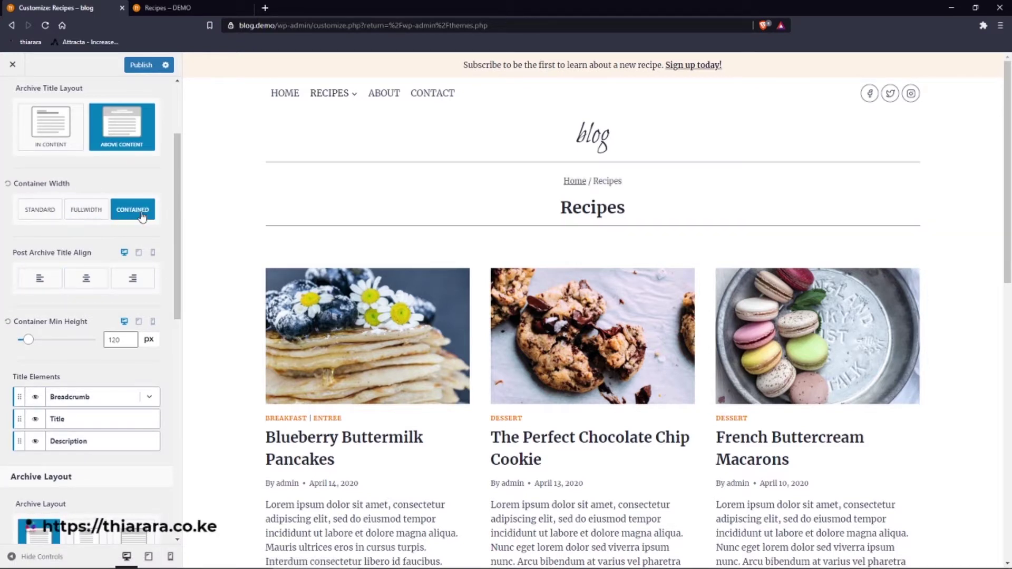
- Try centre and right alignment for the post archive title and set it to left-aligned
{"action": "left_click", "coordinate": [86, 278]}
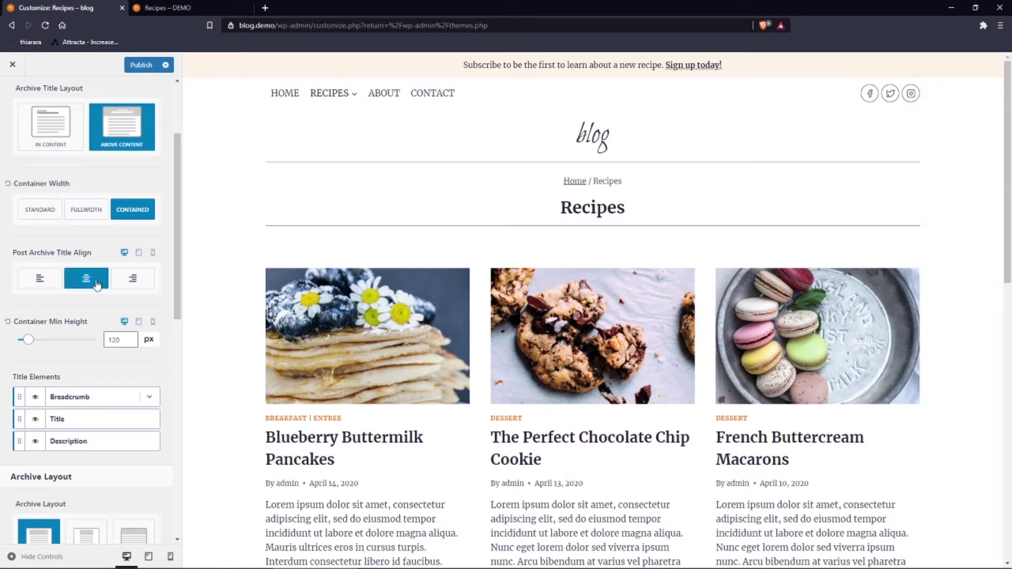
{"action": "left_click", "coordinate": [135, 280]}
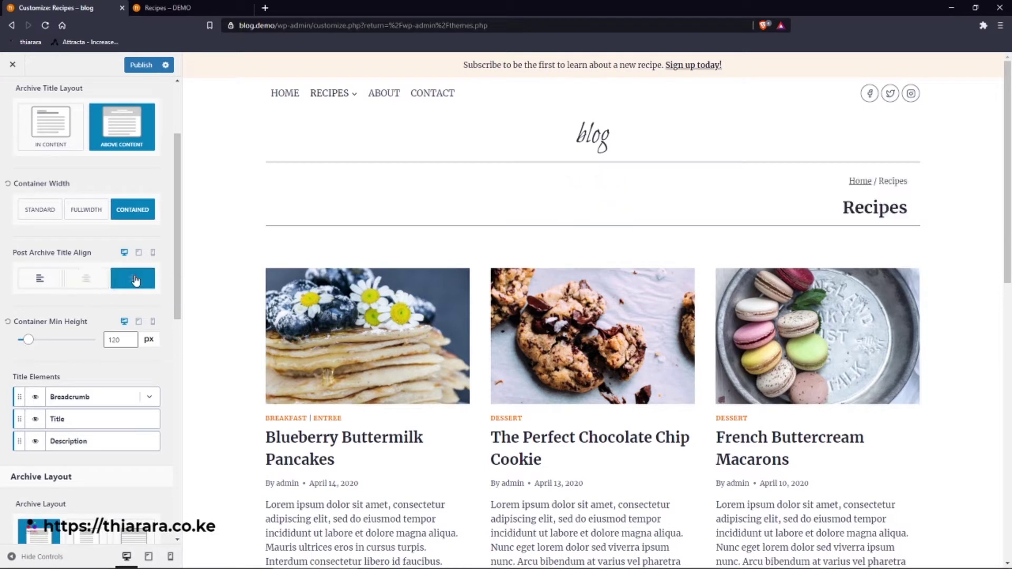
{"action": "left_click", "coordinate": [42, 279]}
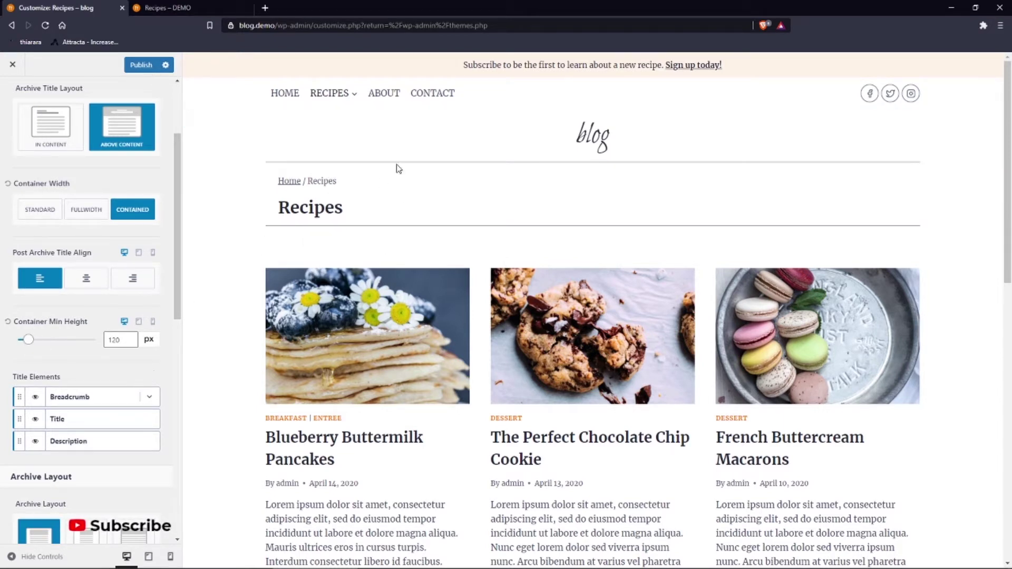
- Reduce the archive title's container minimum height to 110 px
{"action": "mouse_move", "coordinate": [30, 342]}
{"action": "left_mouse_down"}
{"action": "mouse_move", "coordinate": [41, 340]}
{"action": "mouse_move", "coordinate": [20, 341]}
{"action": "left_mouse_up"}
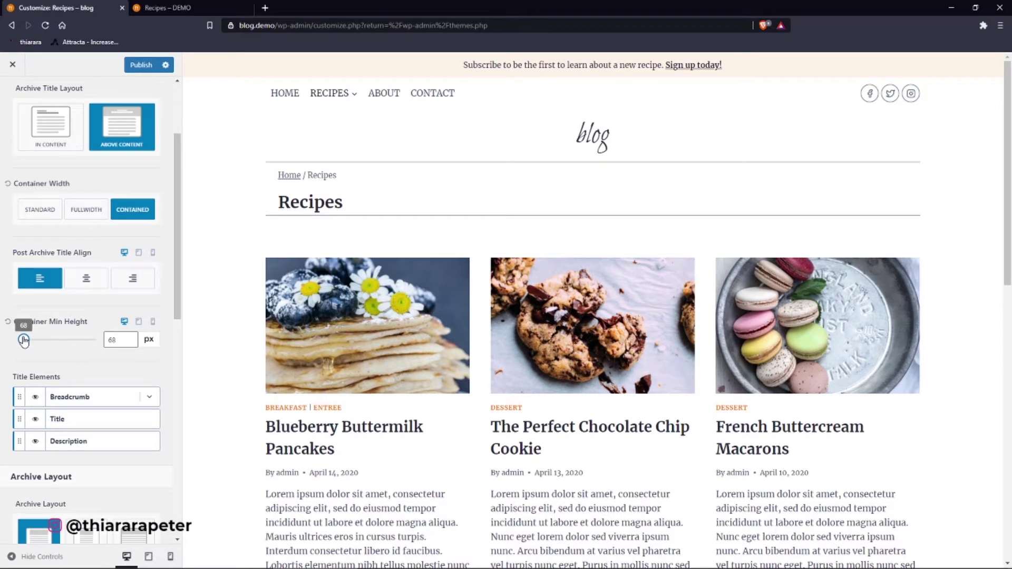
{"action": "left_click_drag", "start_coordinate": [24, 341], "coordinate": [28, 340]}
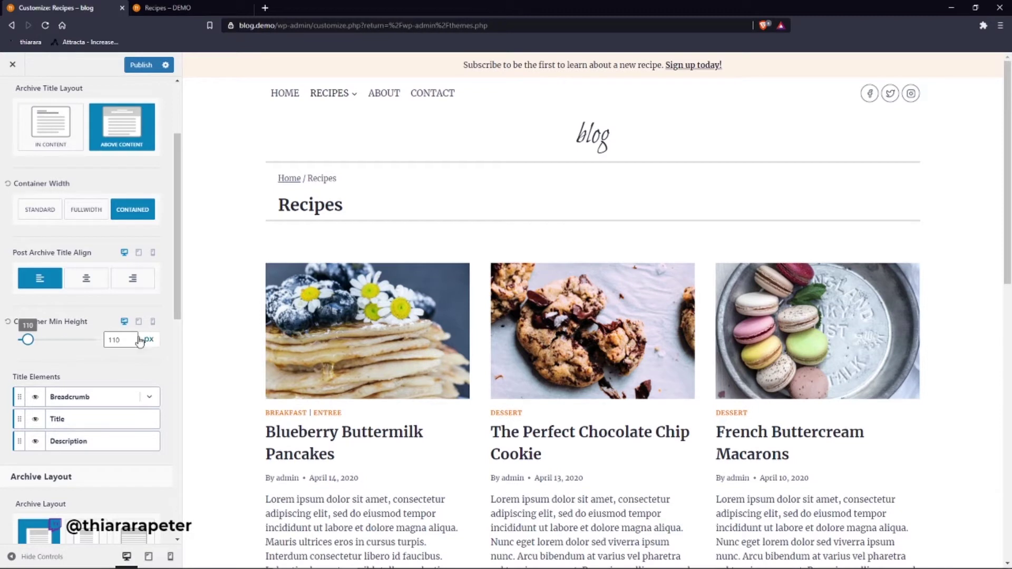
{"action": "double_click", "coordinate": [121, 340]}
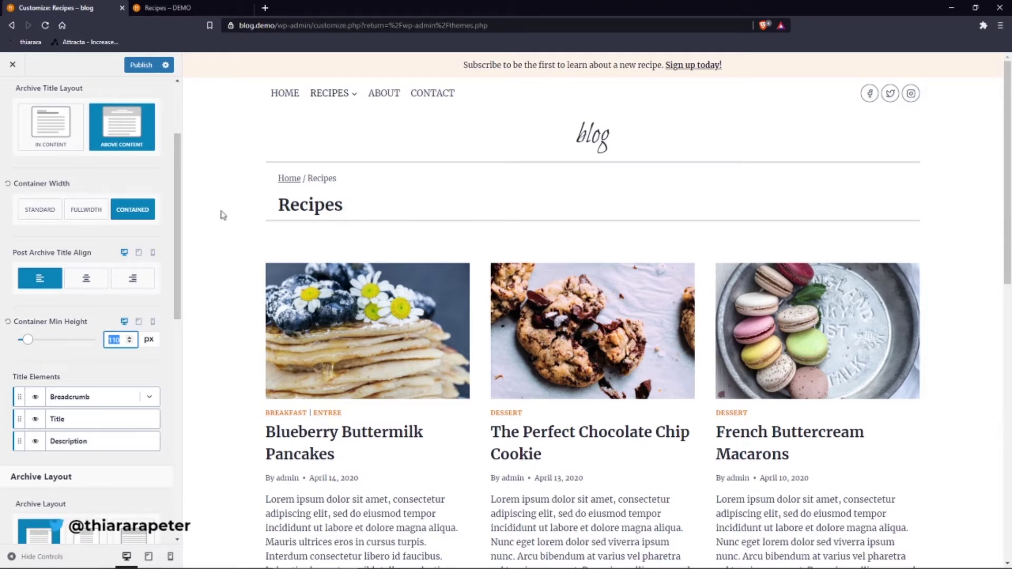
- Hide the Breadcrumb, Title and Description title elements and make them visible again
{"action": "left_click", "coordinate": [36, 397]}
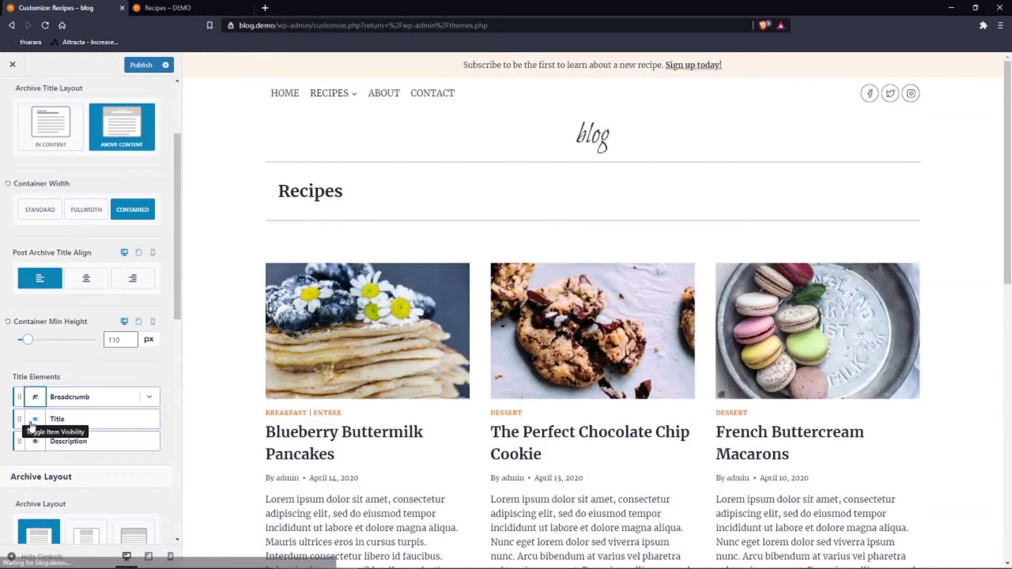
{"action": "left_click", "coordinate": [35, 420]}
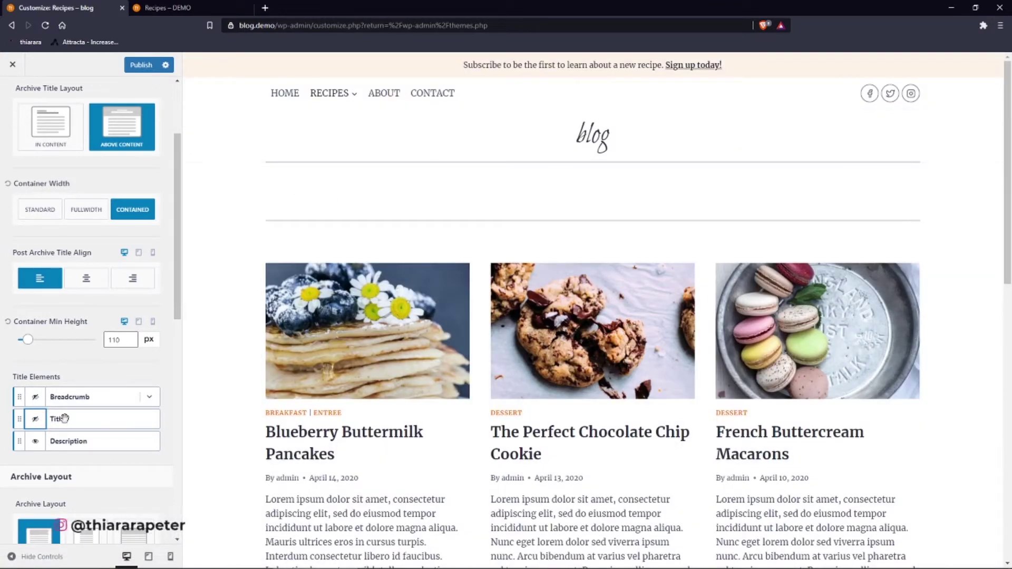
{"action": "left_click", "coordinate": [35, 446]}
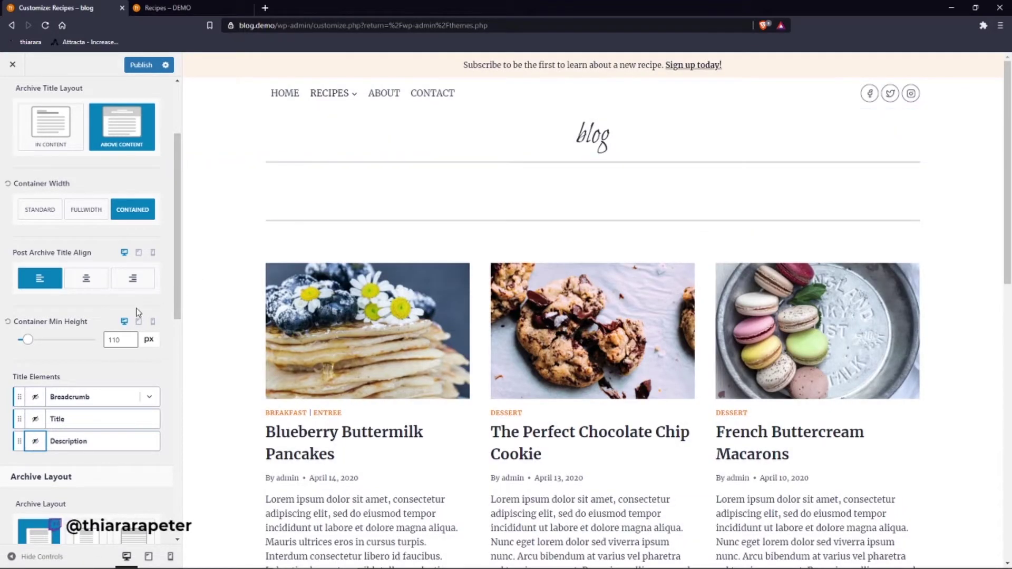
{"action": "left_click", "coordinate": [36, 420]}
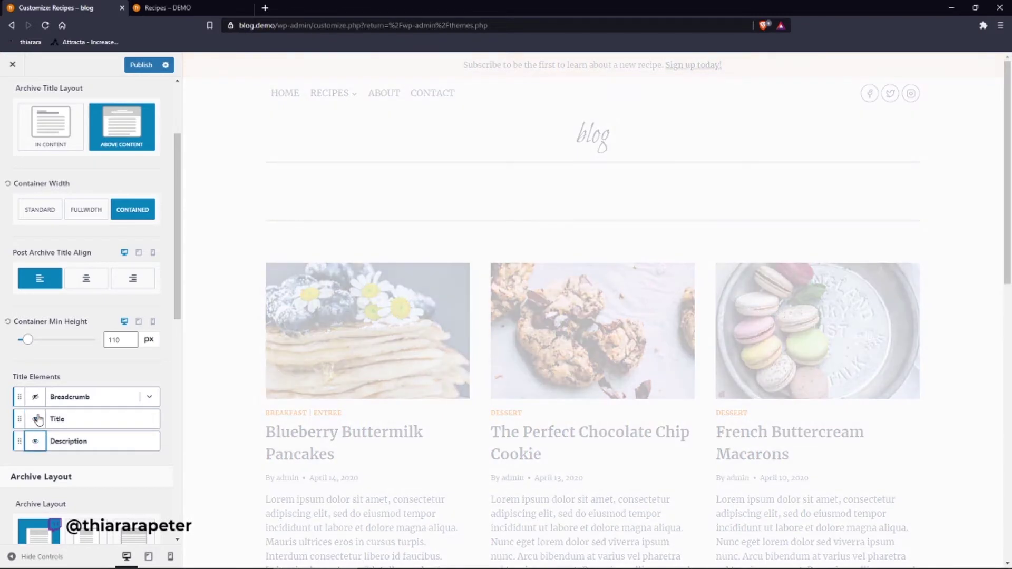
- Turn off the archive title and bring the Archive Layout options into view
{"action": "scroll", "coordinate": [42, 391], "scroll_direction": "up", "scroll_amount": 3}
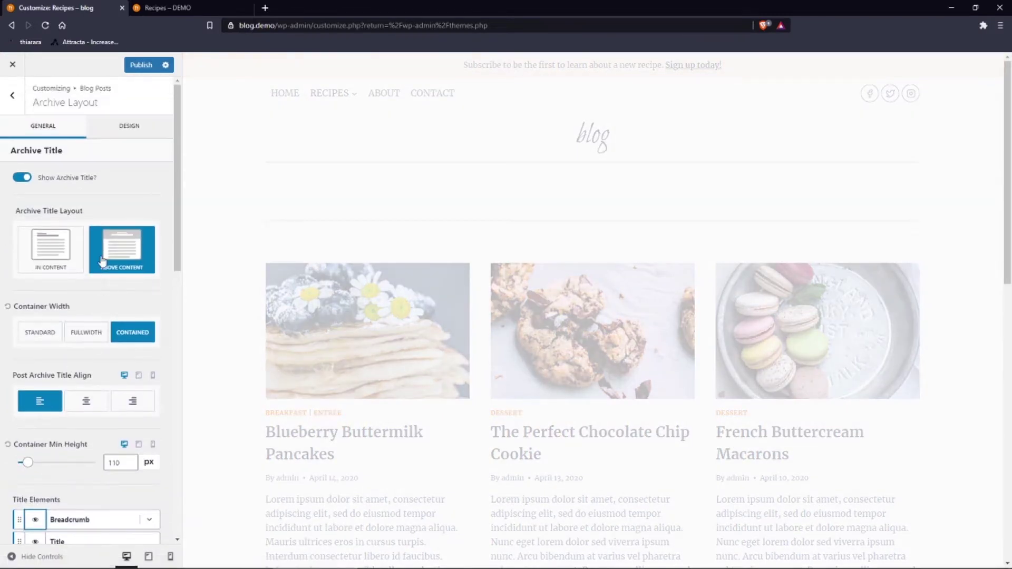
{"action": "left_click", "coordinate": [22, 180]}
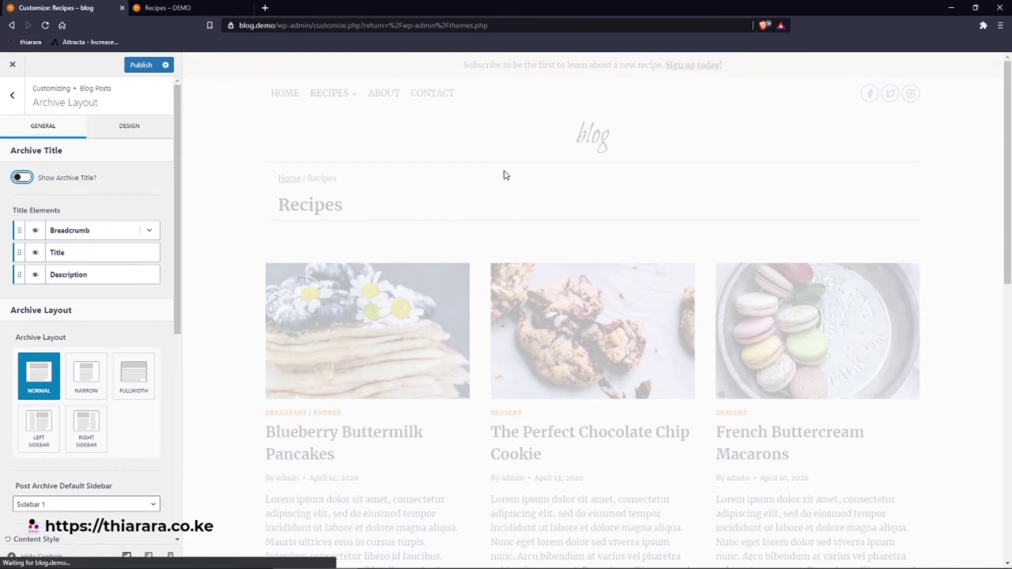
{"action": "scroll", "coordinate": [67, 320], "scroll_direction": "down", "scroll_amount": 2}
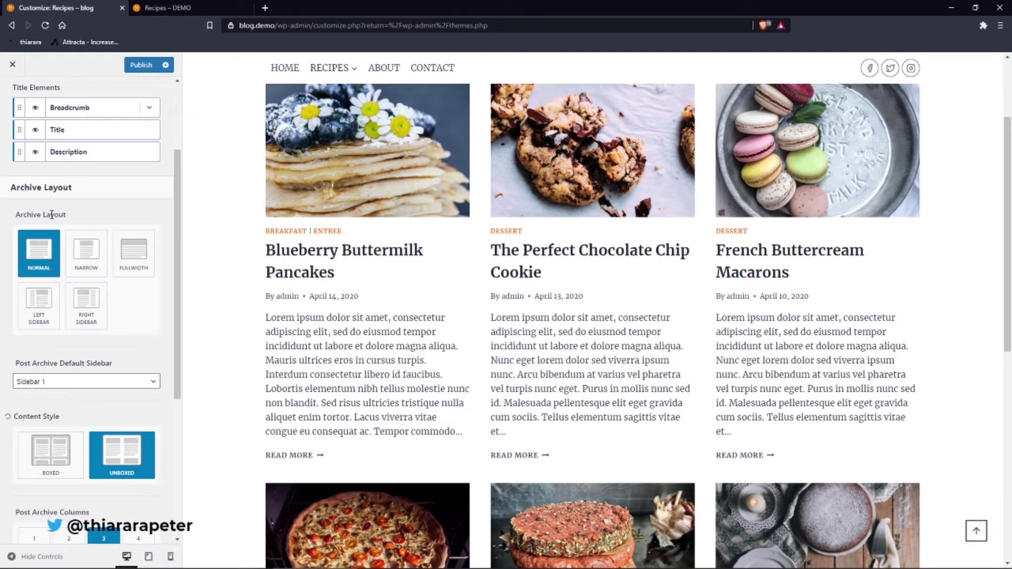
- Examine the Recipes preview and try the Narrow and Fullwidth archive layouts
{"action": "scroll", "coordinate": [791, 263], "scroll_direction": "up", "scroll_amount": 3}
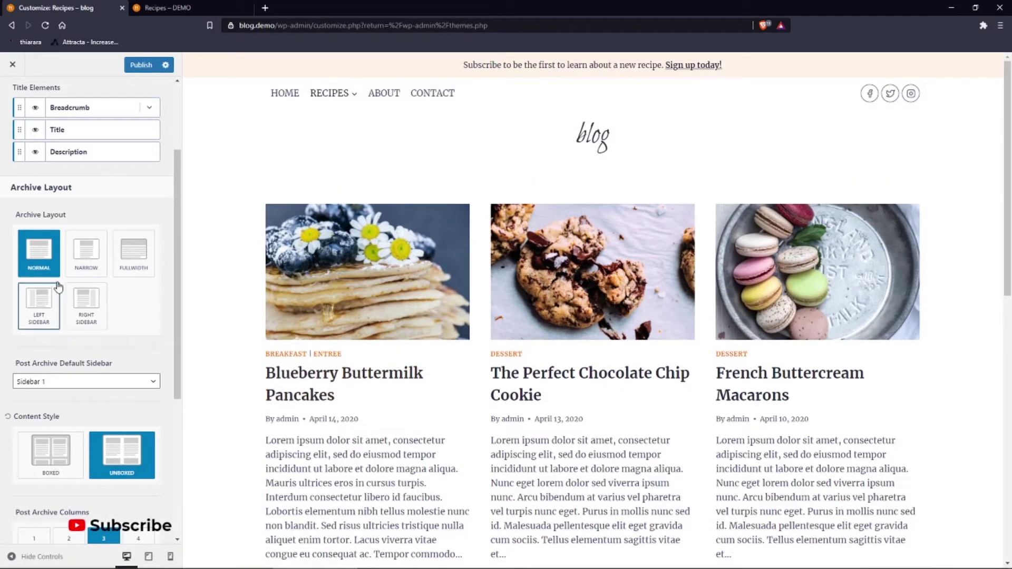
{"action": "scroll", "coordinate": [351, 338], "scroll_direction": "down", "scroll_amount": 3}
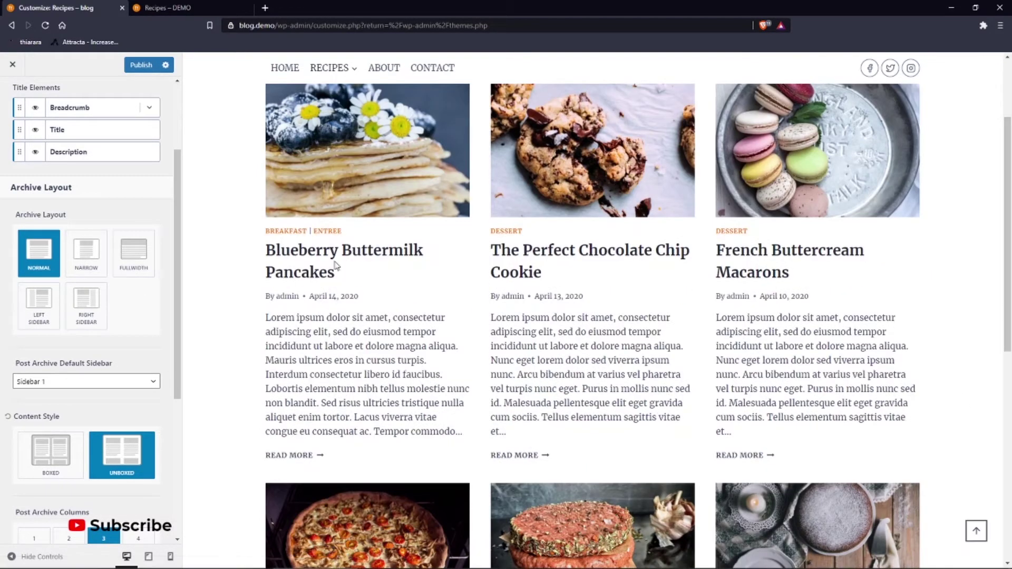
{"action": "scroll", "coordinate": [255, 293], "scroll_direction": "up", "scroll_amount": 3}
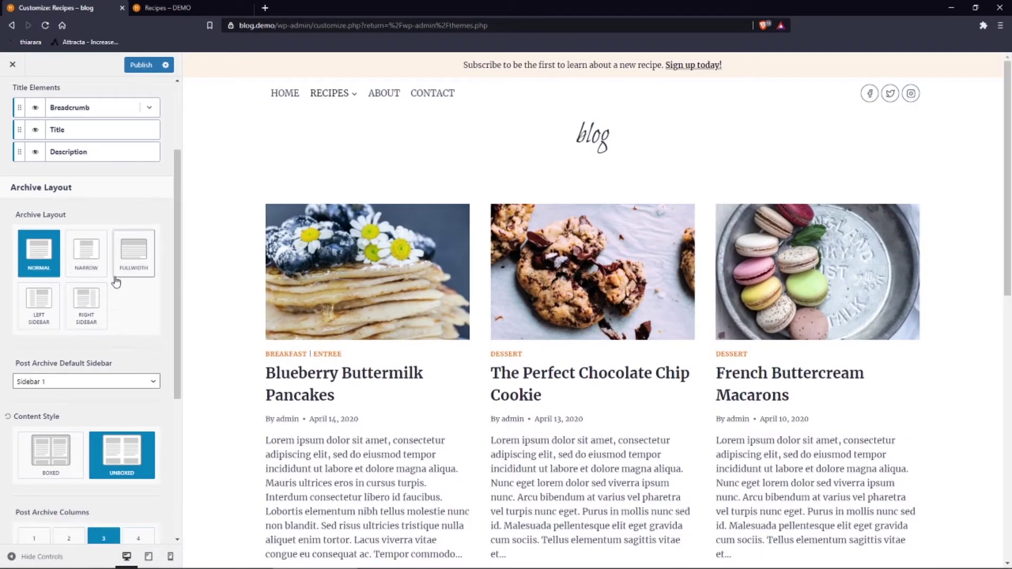
{"action": "left_click", "coordinate": [86, 252]}
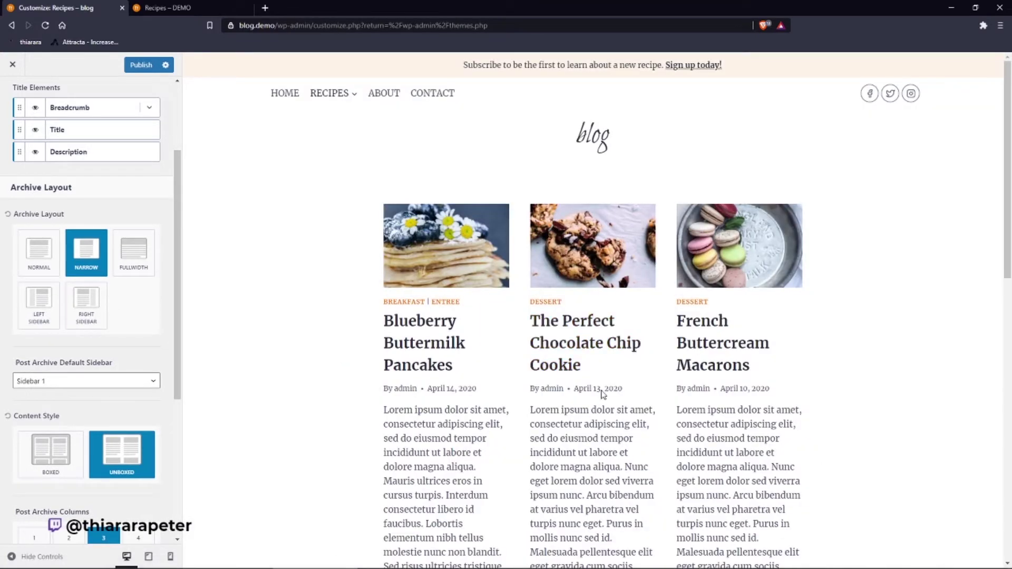
{"action": "left_click", "coordinate": [134, 255]}
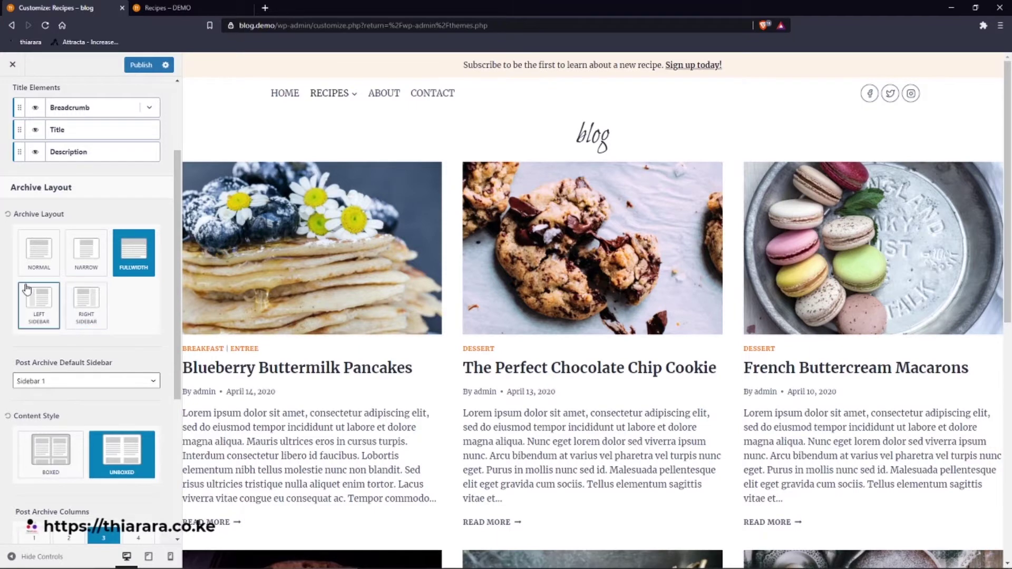
- Try the Left Sidebar and Right Sidebar archive layouts and set the layout back to Normal
{"action": "left_click", "coordinate": [44, 318]}
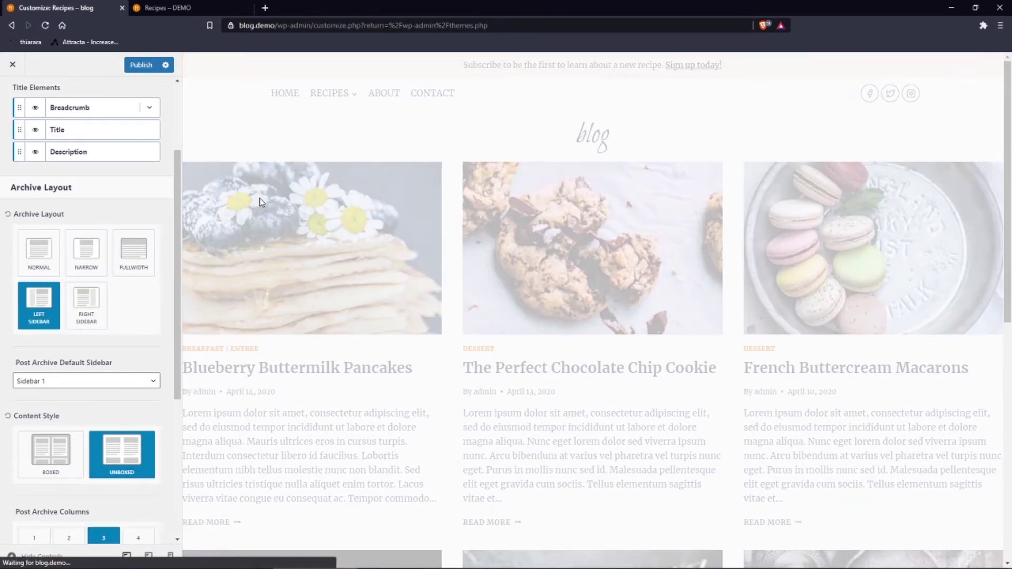
{"action": "scroll", "coordinate": [501, 254], "scroll_direction": "down", "scroll_amount": 1}
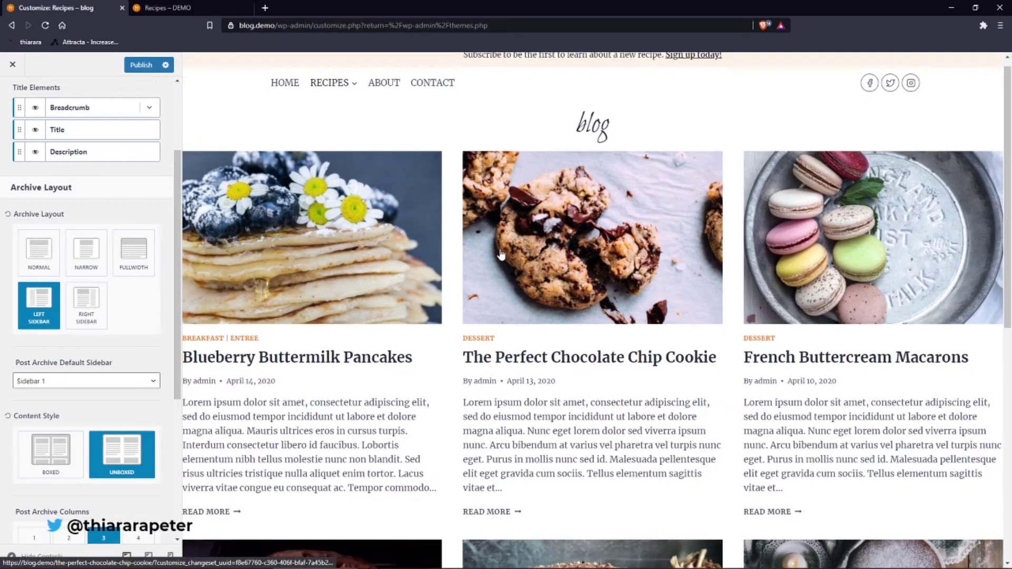
{"action": "scroll", "coordinate": [501, 255], "scroll_direction": "down", "scroll_amount": 6}
{"action": "scroll", "coordinate": [152, 294], "scroll_direction": "up", "scroll_amount": 3}
{"action": "scroll", "coordinate": [121, 369], "scroll_direction": "down", "scroll_amount": 2}
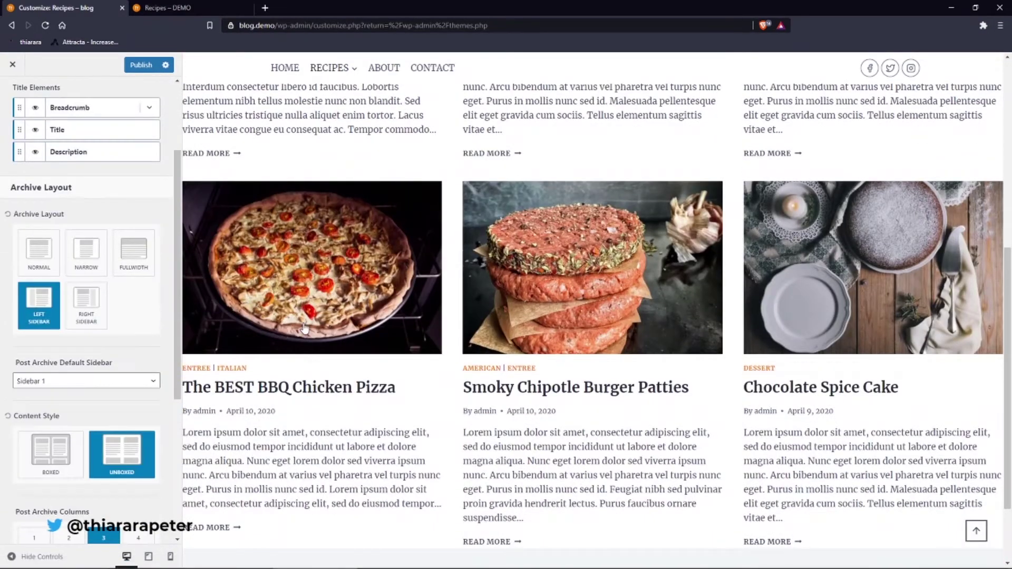
{"action": "left_click", "coordinate": [86, 311]}
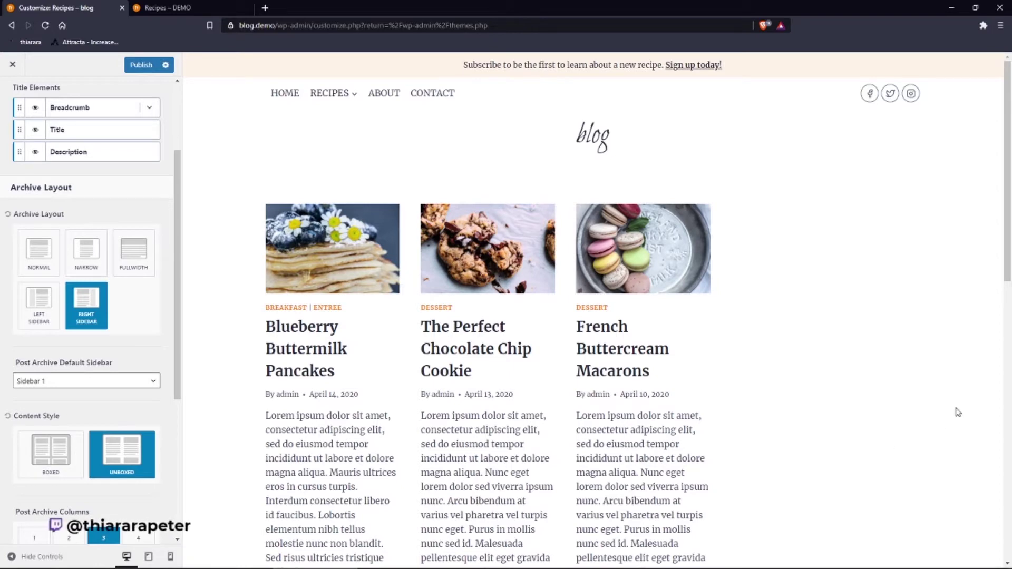
{"action": "left_click", "coordinate": [50, 263]}
- Check the Post Archive Default Sidebar choices and open the site's Widgets admin page in a separate browser tab
{"action": "scroll", "coordinate": [67, 258], "scroll_direction": "down", "scroll_amount": 2}
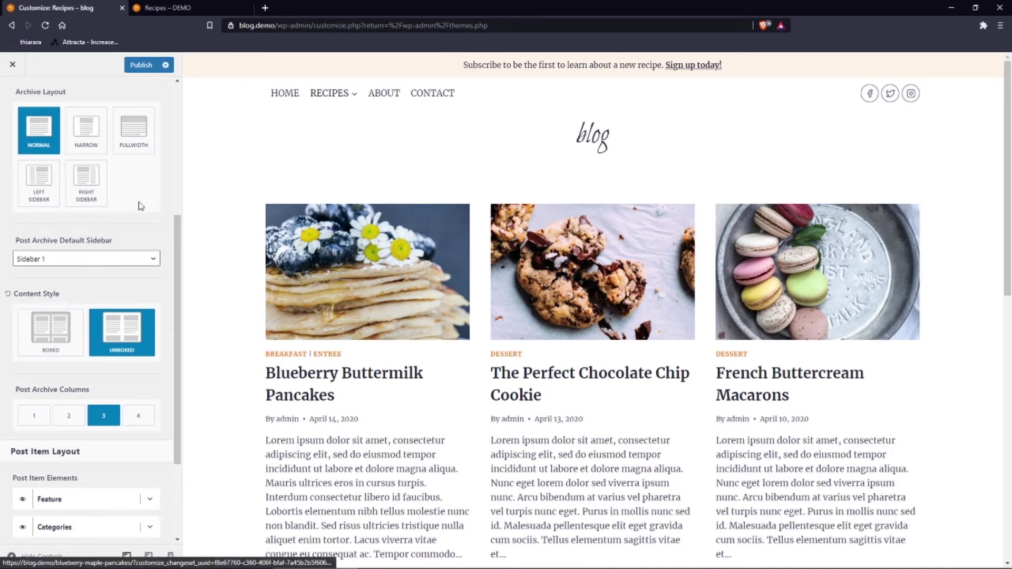
{"action": "left_click", "coordinate": [87, 265]}
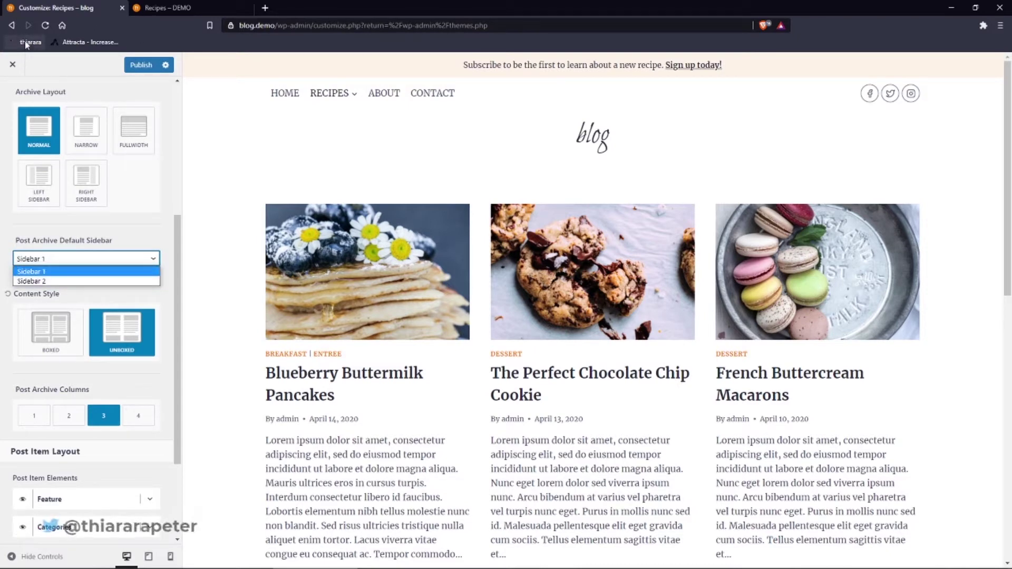
{"action": "scroll", "coordinate": [51, 130], "scroll_direction": "up", "scroll_amount": 5}
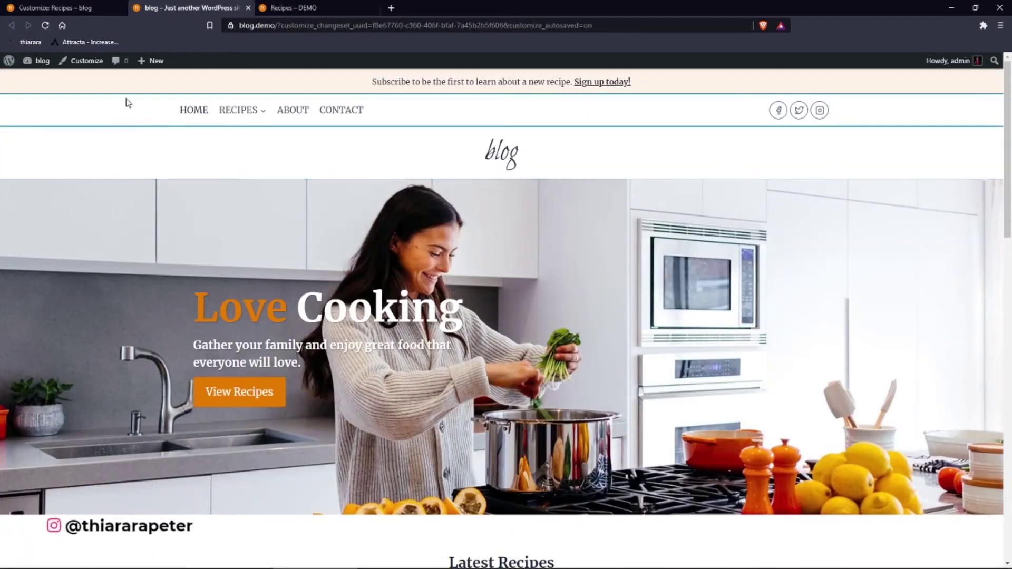
{"action": "mouse_move", "coordinate": [40, 61]}
{"action": "left_click", "coordinate": [38, 84]}
{"action": "mouse_move", "coordinate": [50, 244]}
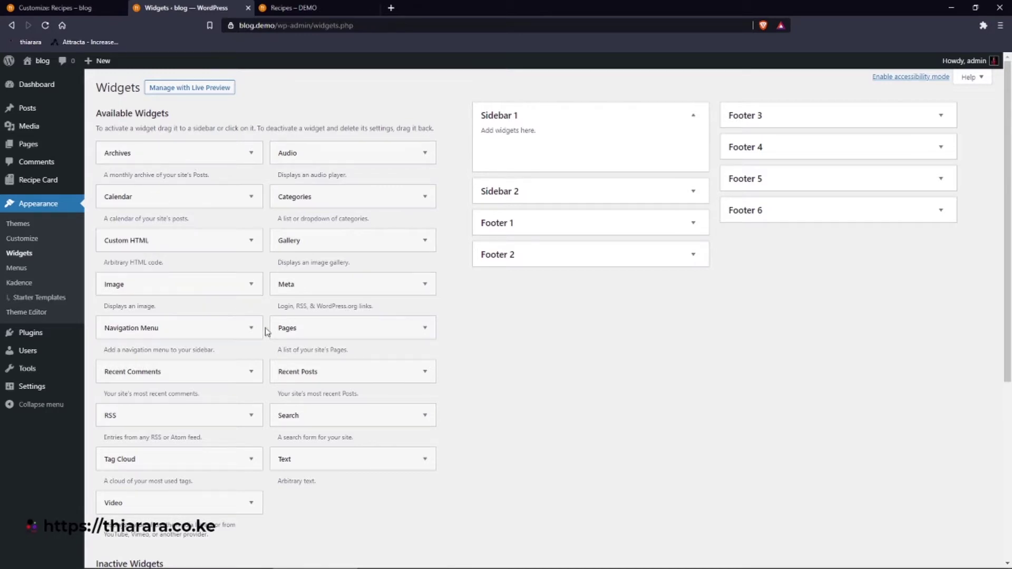
- Add the Recent Posts widget to Sidebar 1 and place a Search widget above it
{"action": "left_click_drag", "start_coordinate": [311, 376], "coordinate": [514, 140]}
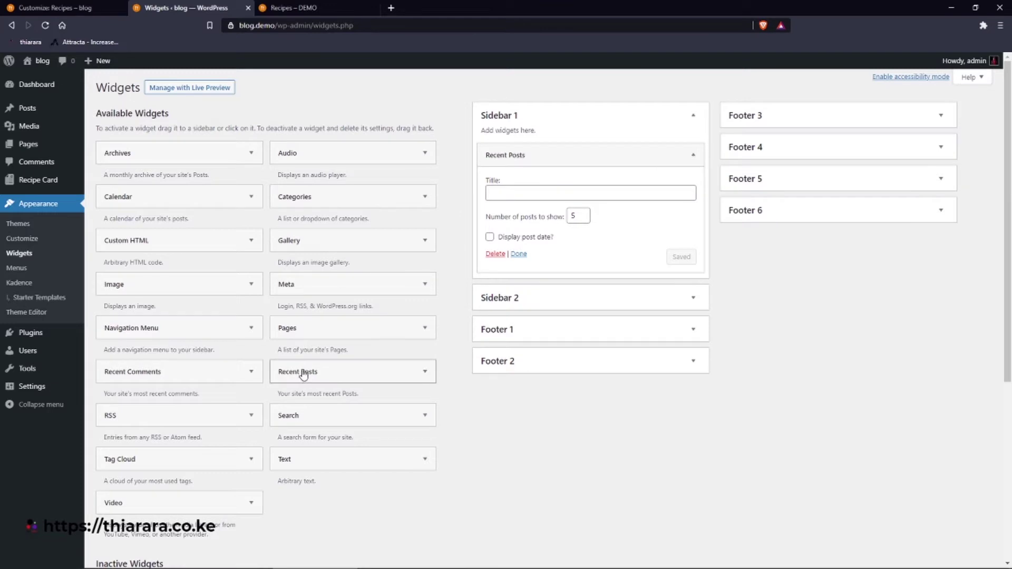
{"action": "mouse_move", "coordinate": [309, 377]}
{"action": "left_mouse_down"}
{"action": "mouse_move", "coordinate": [543, 197]}
{"action": "mouse_move", "coordinate": [545, 184]}
{"action": "mouse_move", "coordinate": [350, 344]}
{"action": "mouse_move", "coordinate": [295, 364]}
{"action": "left_mouse_up"}
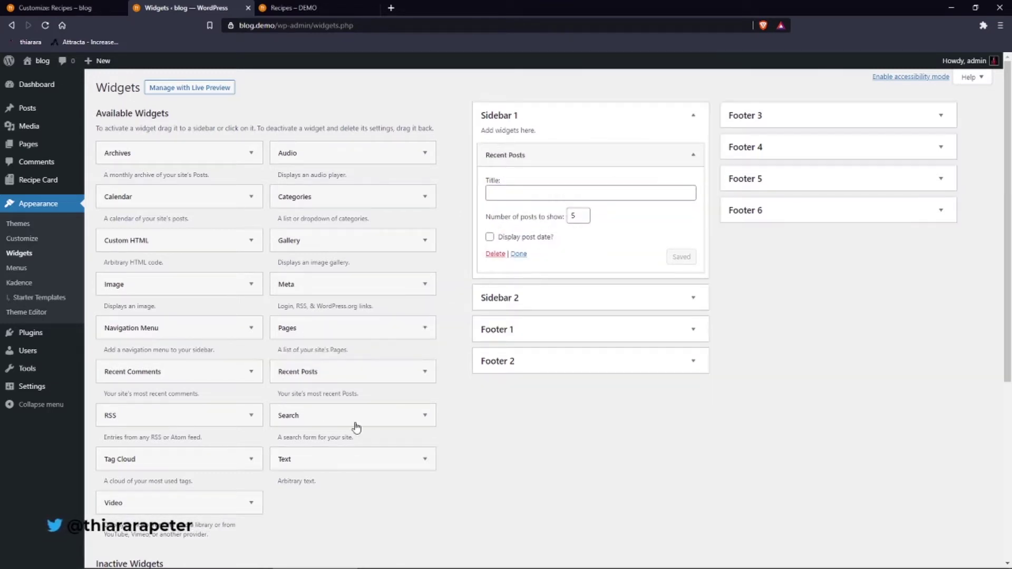
{"action": "left_click_drag", "start_coordinate": [355, 425], "coordinate": [545, 179]}
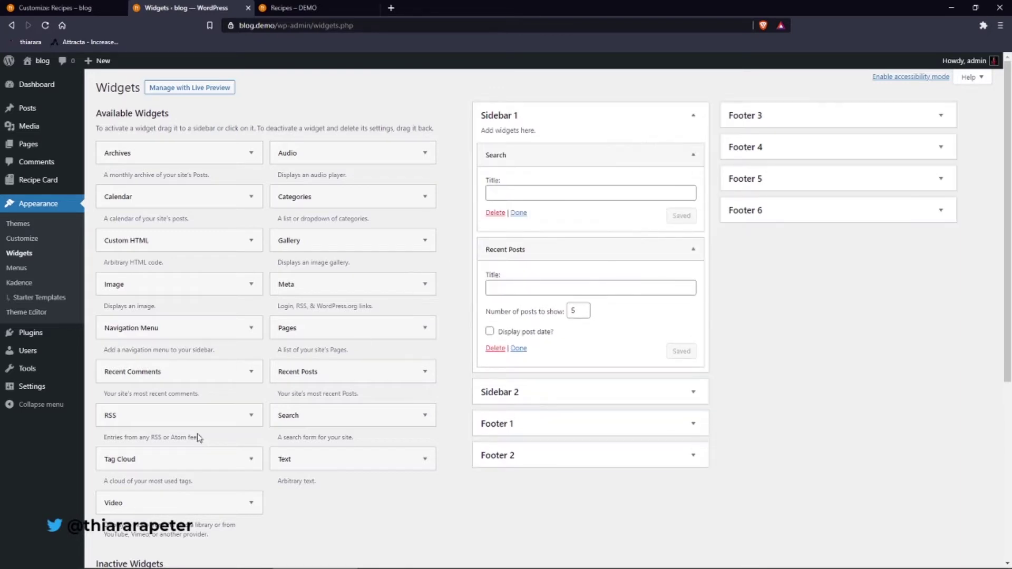
- Add the Recent Comments widget to Sidebar 2 and place a Categories widget above it
{"action": "scroll", "coordinate": [174, 441], "scroll_direction": "down", "scroll_amount": 2}
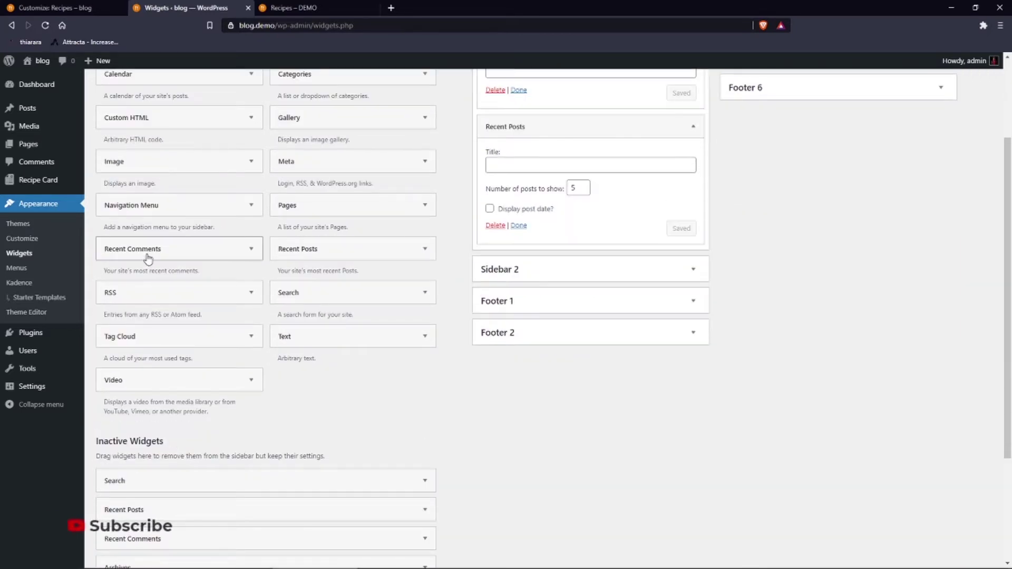
{"action": "left_click_drag", "start_coordinate": [301, 276], "coordinate": [545, 327]}
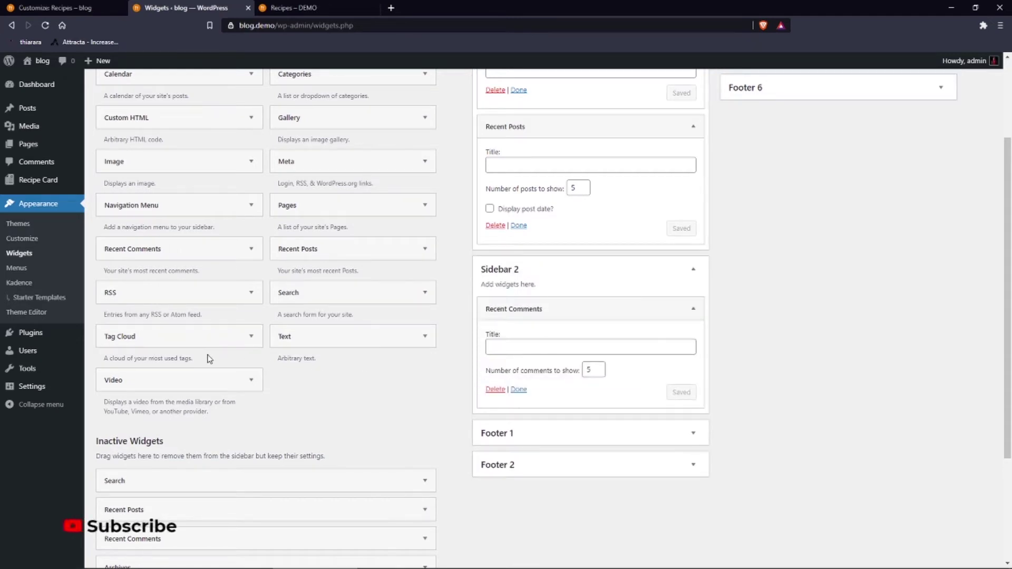
{"action": "scroll", "coordinate": [291, 359], "scroll_direction": "up", "scroll_amount": 3}
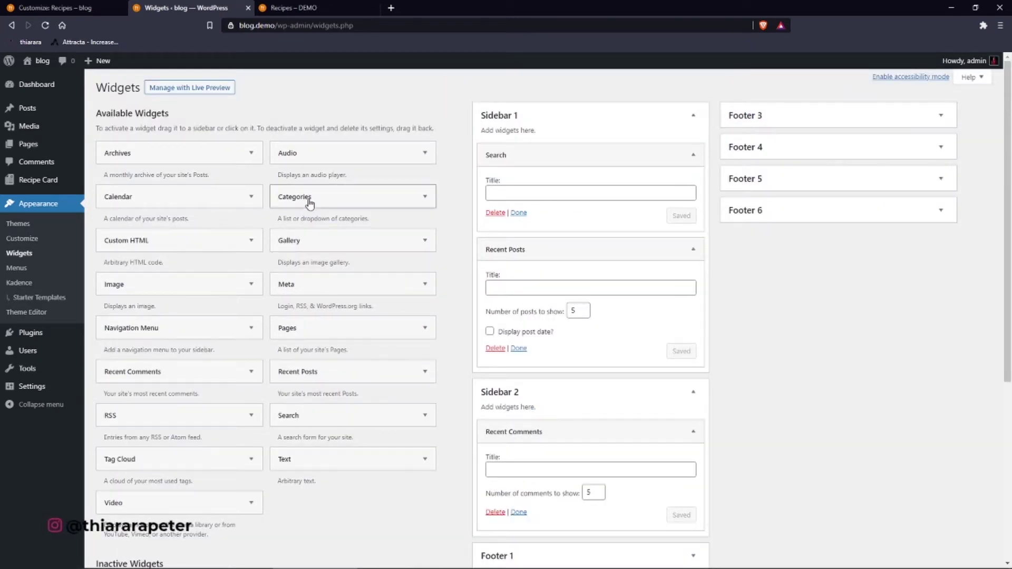
{"action": "left_click_drag", "start_coordinate": [349, 197], "coordinate": [556, 454]}
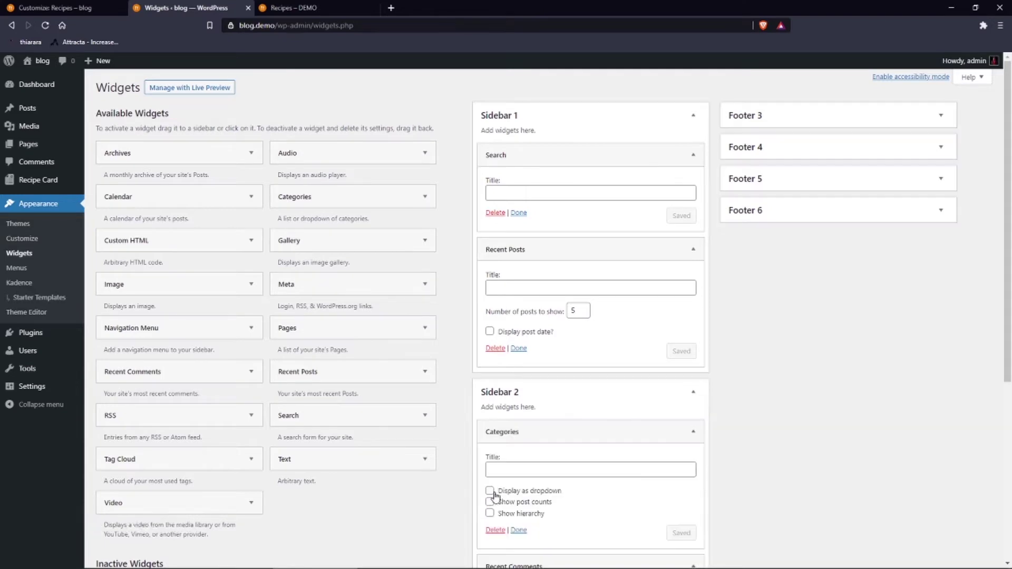
- Set the Categories widget to display as a dropdown with post counts and save it
{"action": "left_click", "coordinate": [490, 491]}
{"action": "left_click", "coordinate": [489, 502]}
{"action": "scroll", "coordinate": [685, 448], "scroll_direction": "down", "scroll_amount": 3}
{"action": "left_click", "coordinate": [682, 410]}
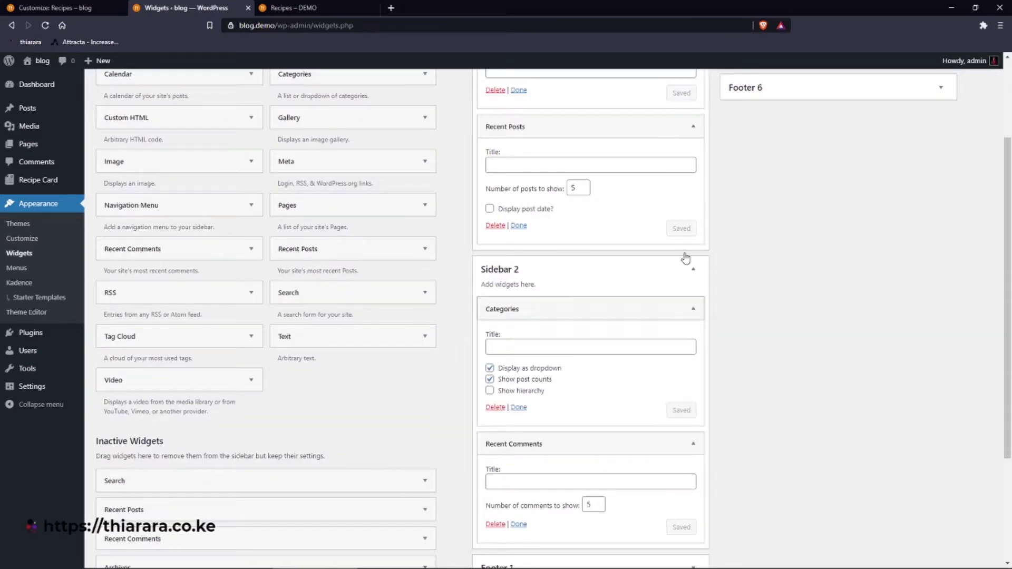
- Review the widgets in both sidebars and collapse their settings
{"action": "scroll", "coordinate": [756, 226], "scroll_direction": "up", "scroll_amount": 1}
{"action": "scroll", "coordinate": [753, 229], "scroll_direction": "down", "scroll_amount": 5}
{"action": "scroll", "coordinate": [551, 242], "scroll_direction": "up", "scroll_amount": 7}
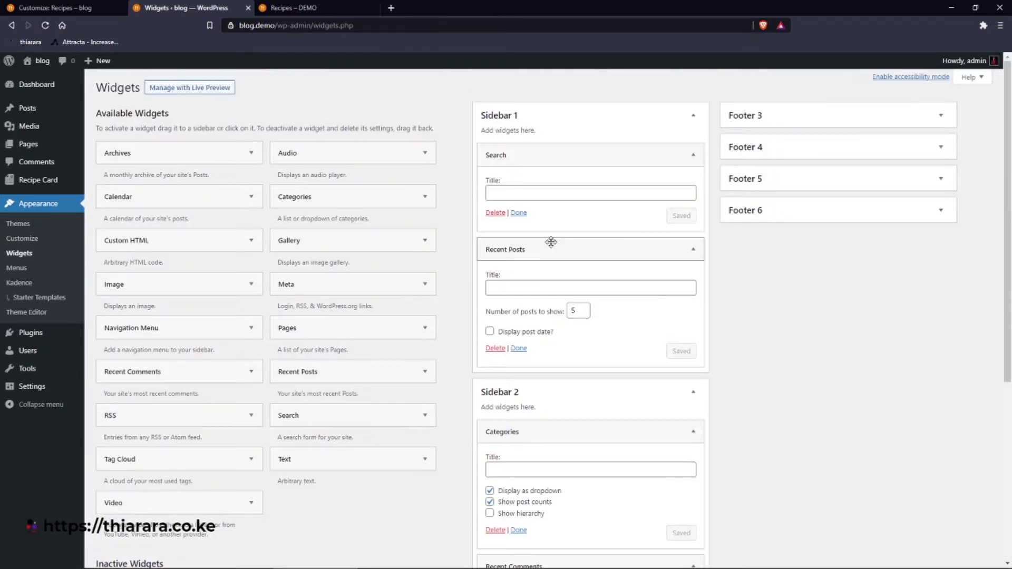
{"action": "left_click", "coordinate": [519, 348]}
{"action": "left_click", "coordinate": [518, 213]}
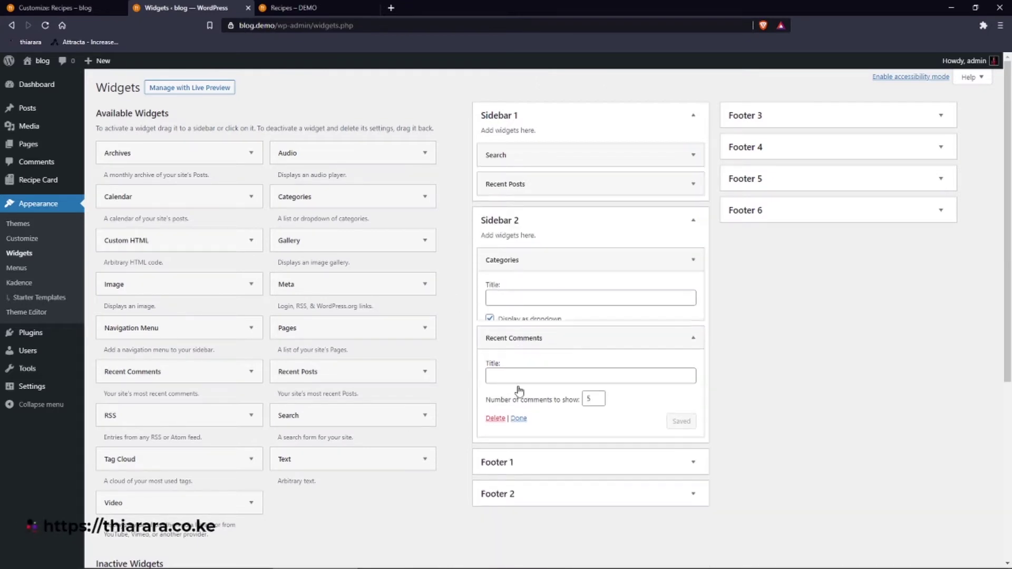
{"action": "left_click", "coordinate": [519, 368]}
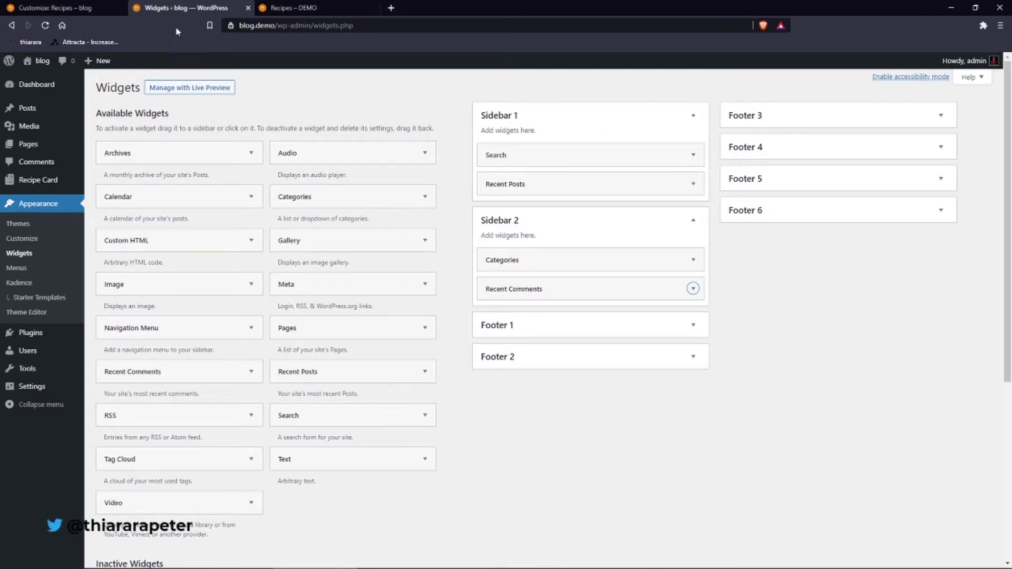
- Return to the customizer, set the Post Archive Default Sidebar to Sidebar 2 and the archive layout to Right Sidebar
{"action": "left_click", "coordinate": [69, 7]}
{"action": "left_click", "coordinate": [122, 263]}
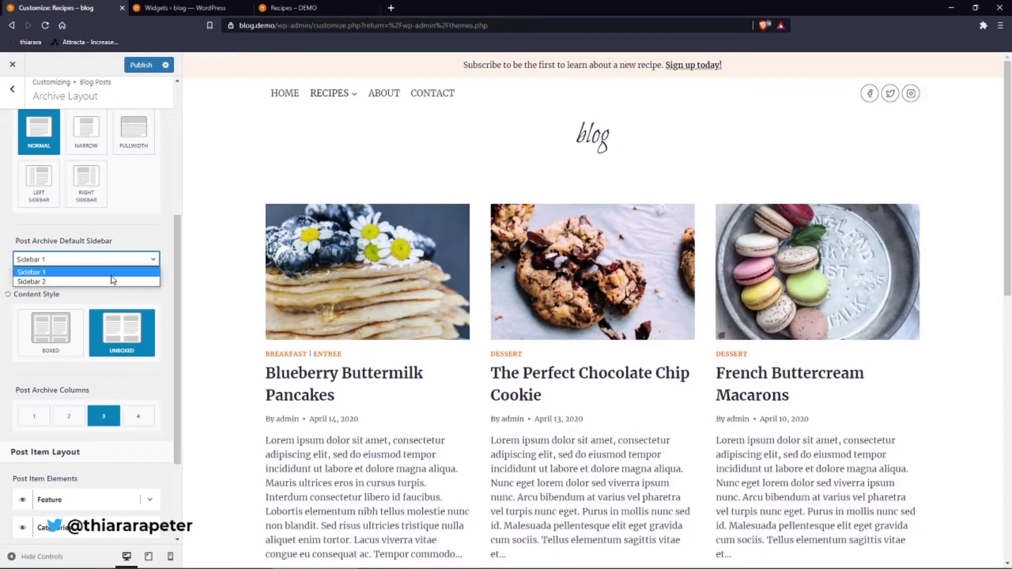
{"action": "left_click", "coordinate": [112, 280]}
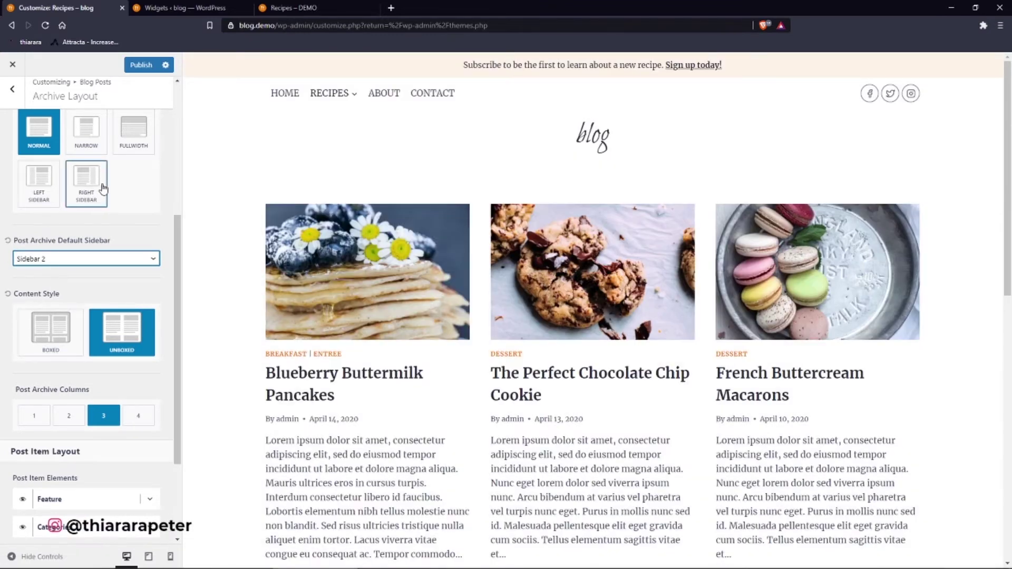
{"action": "left_click", "coordinate": [104, 188]}
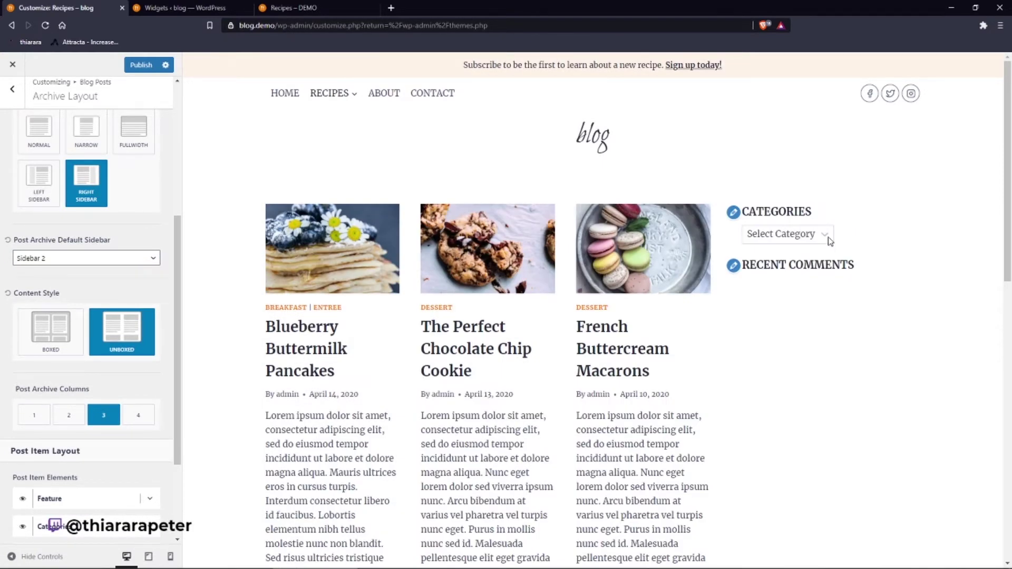
- Check the category dropdown in the previewed sidebar and set the Post Archive Default Sidebar to Sidebar 1
{"action": "left_click", "coordinate": [829, 241]}
{"action": "left_click", "coordinate": [827, 234]}
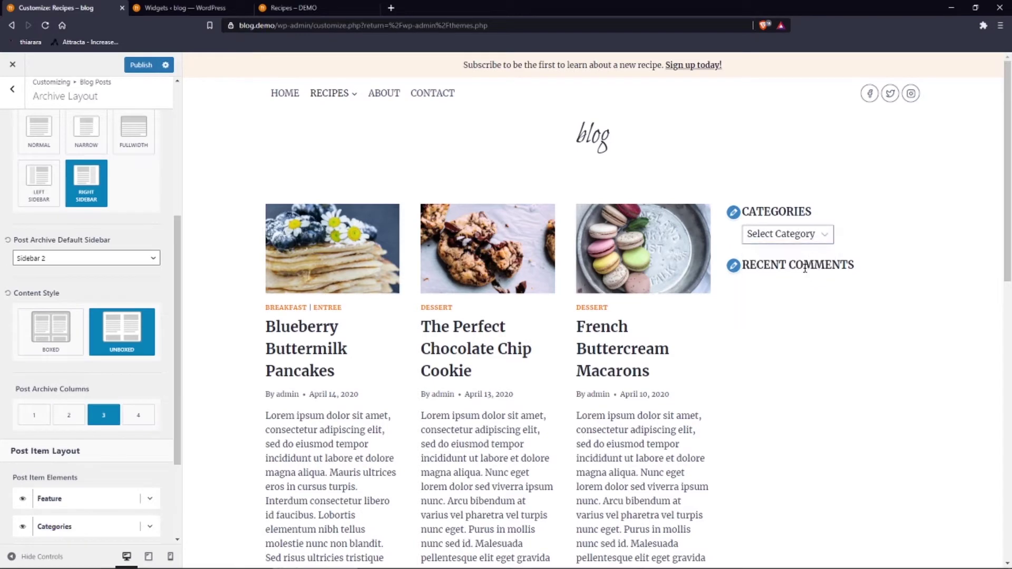
{"action": "left_click", "coordinate": [142, 259]}
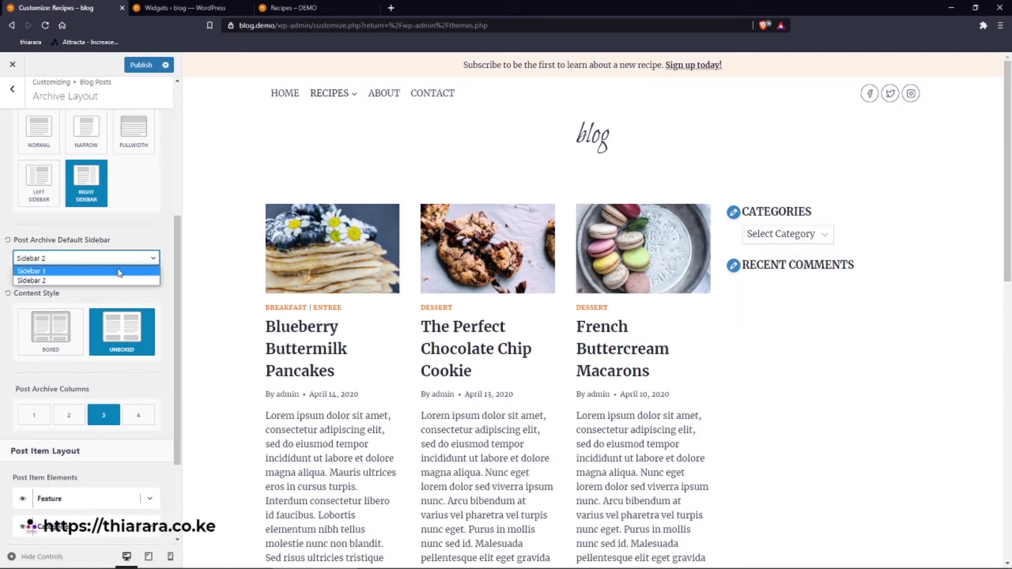
{"action": "left_click", "coordinate": [116, 273]}
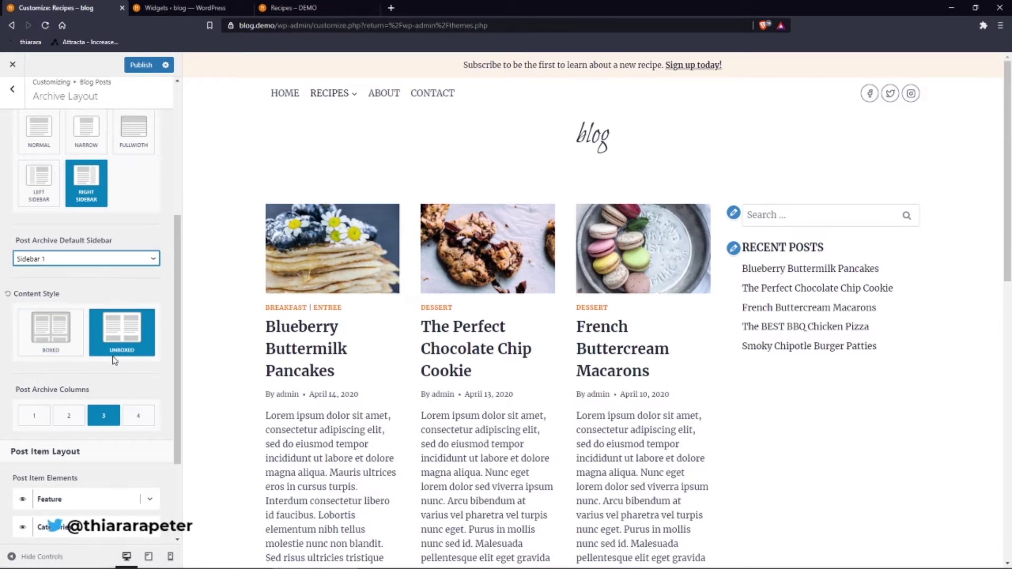
- Try the Boxed content style, inspect the post cards in the preview, and set the style back to Unboxed
{"action": "left_click", "coordinate": [69, 351]}
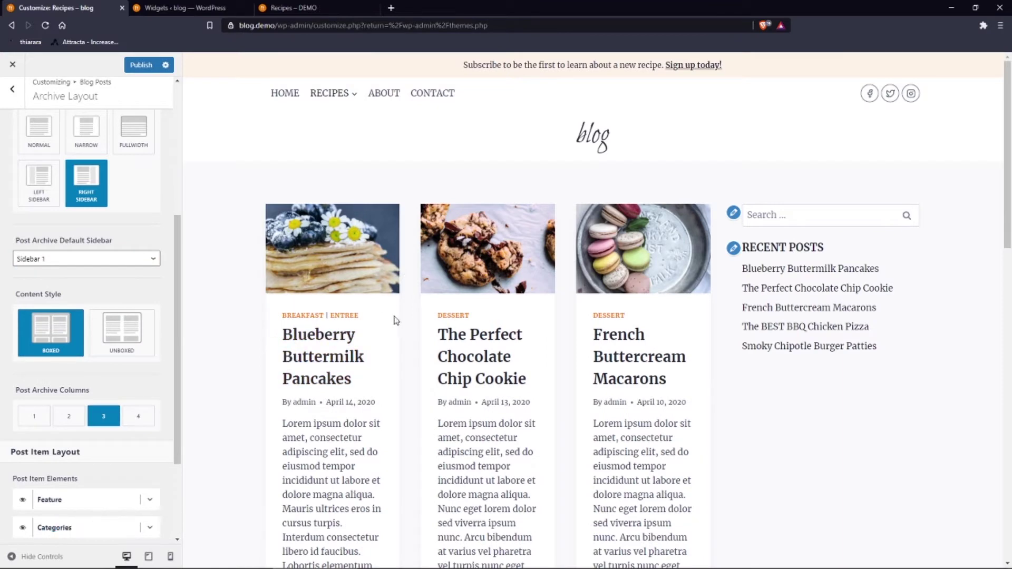
{"action": "scroll", "coordinate": [379, 327], "scroll_direction": "down", "scroll_amount": 5}
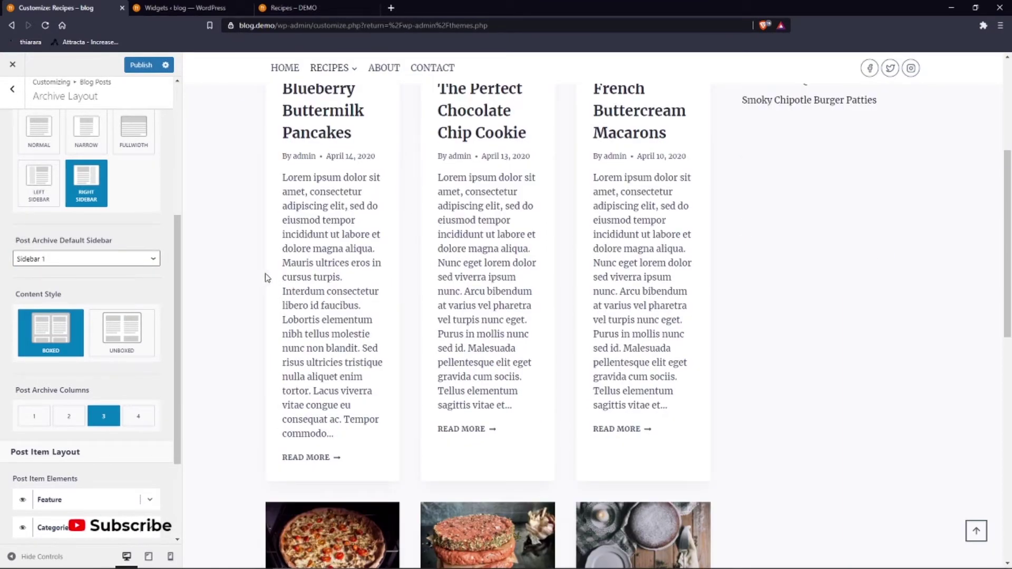
{"action": "left_click_drag", "start_coordinate": [265, 272], "coordinate": [252, 273]}
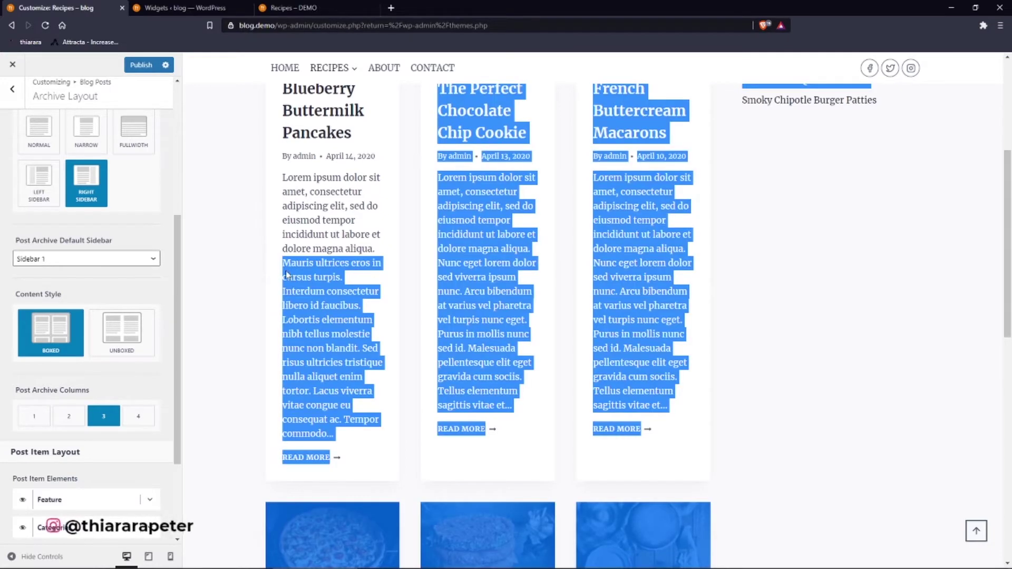
{"action": "left_click", "coordinate": [132, 336]}
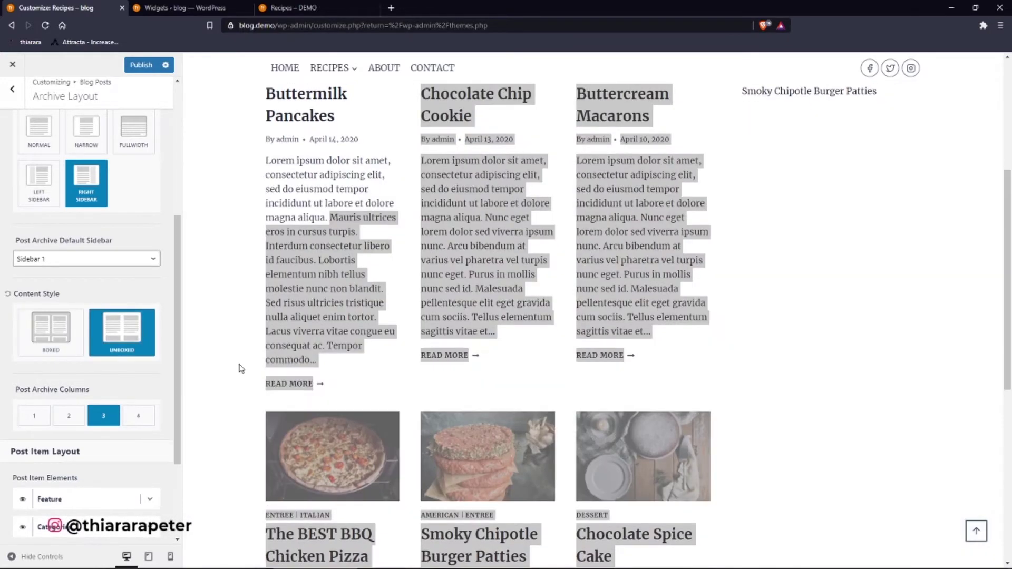
{"action": "left_click", "coordinate": [796, 330]}
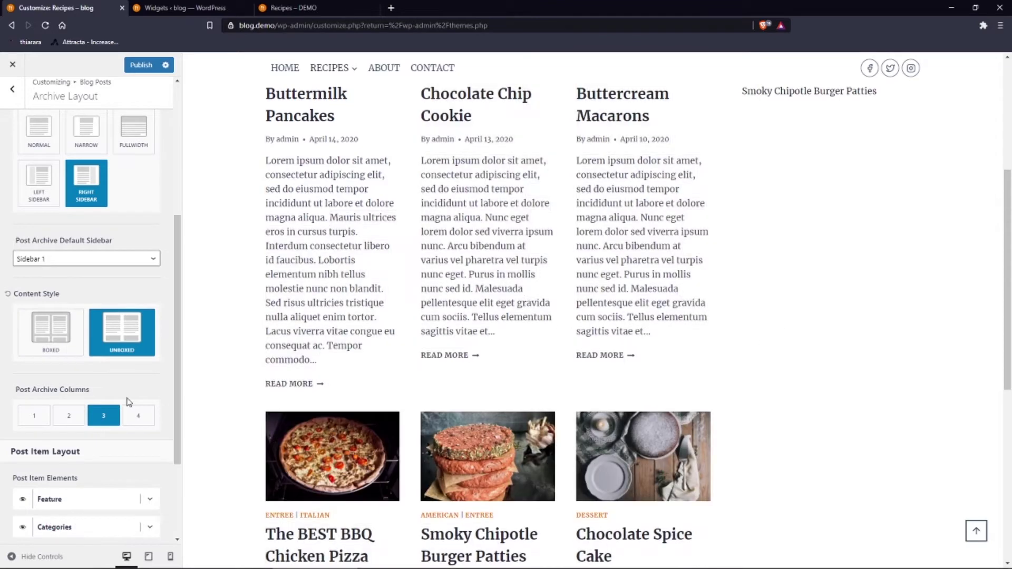
- Set the archive layout to Normal, then try 2 and 4 post archive columns and settle on 2
{"action": "left_click", "coordinate": [38, 133]}
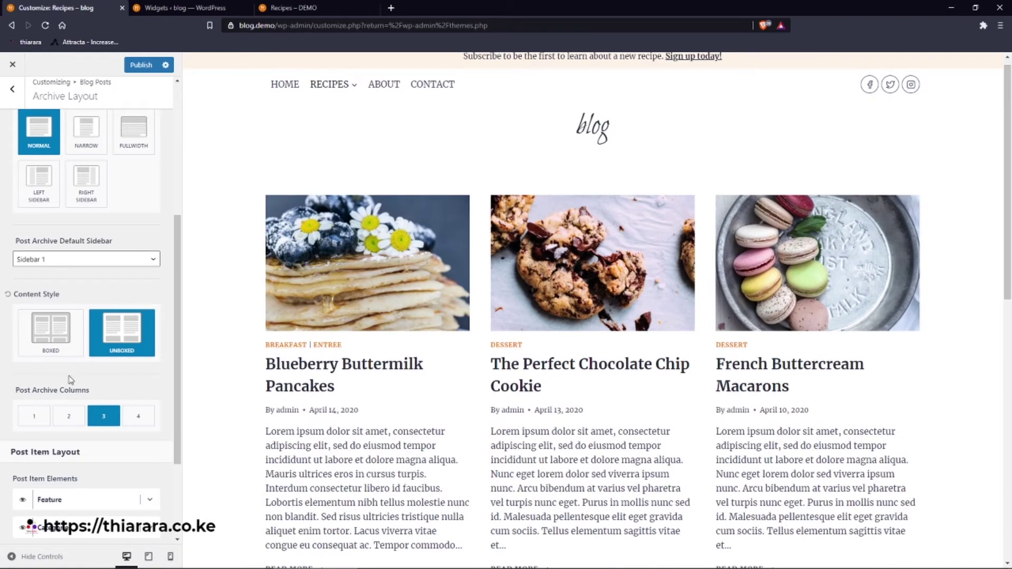
{"action": "scroll", "coordinate": [481, 193], "scroll_direction": "down", "scroll_amount": 2}
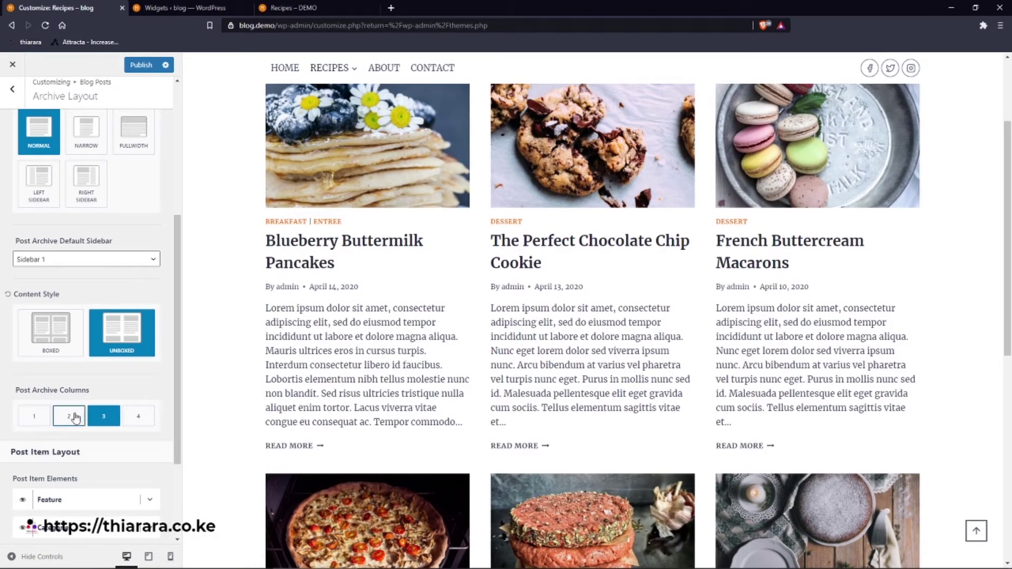
{"action": "left_click", "coordinate": [76, 418]}
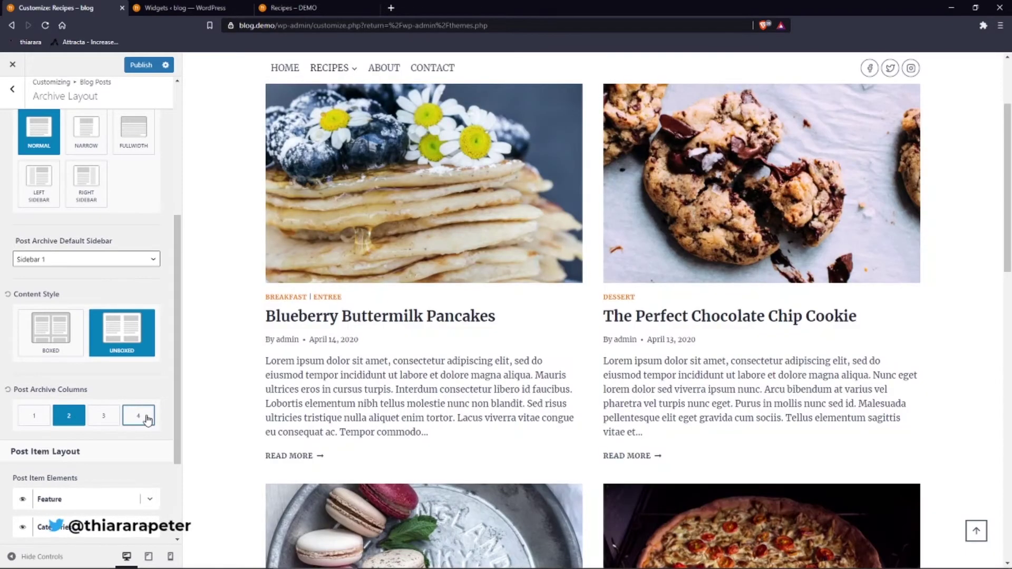
{"action": "left_click", "coordinate": [147, 418]}
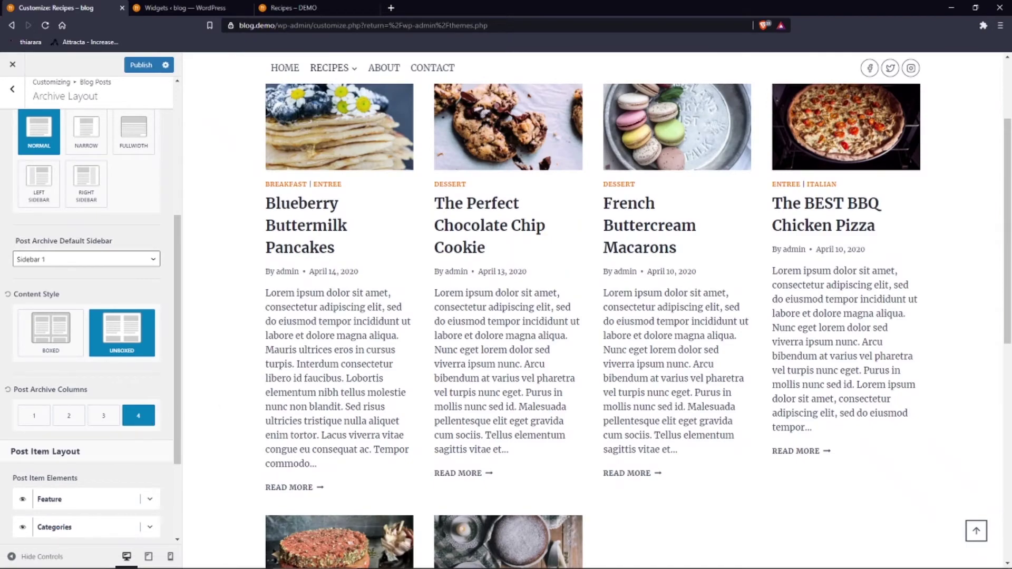
{"action": "left_click", "coordinate": [60, 423]}
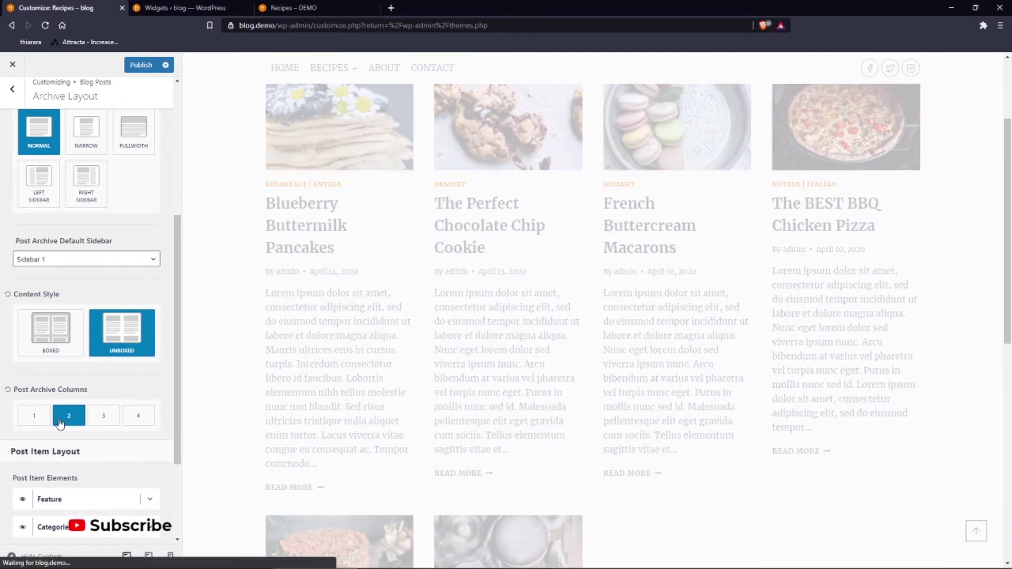
{"action": "scroll", "coordinate": [381, 402], "scroll_direction": "down", "scroll_amount": 15}
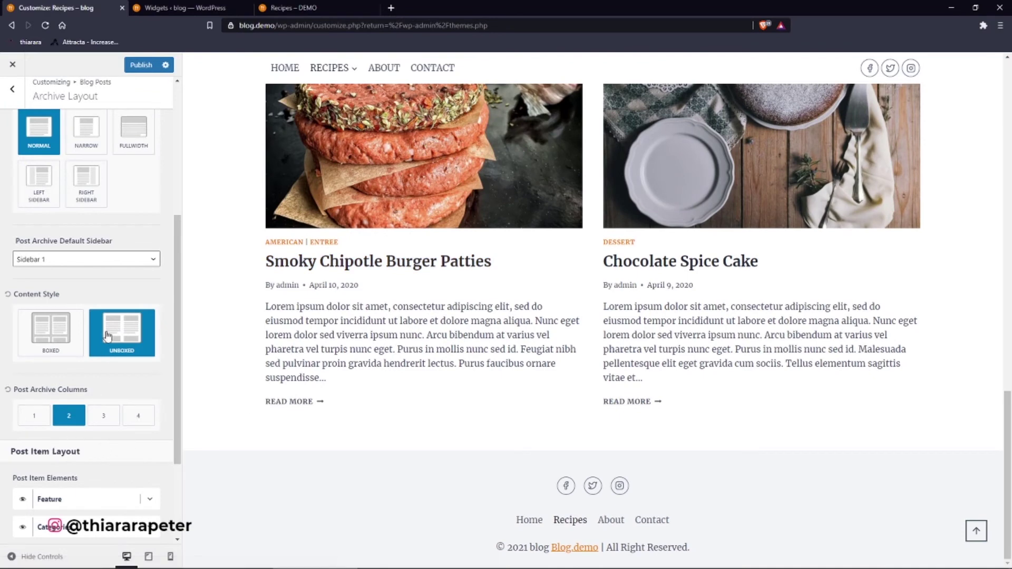
{"action": "scroll", "coordinate": [108, 337], "scroll_direction": "up", "scroll_amount": 2}
{"action": "scroll", "coordinate": [113, 332], "scroll_direction": "down", "scroll_amount": 2}
- Check the post archive in the tablet and mobile previews and return to the desktop preview
{"action": "mouse_move", "coordinate": [152, 562]}
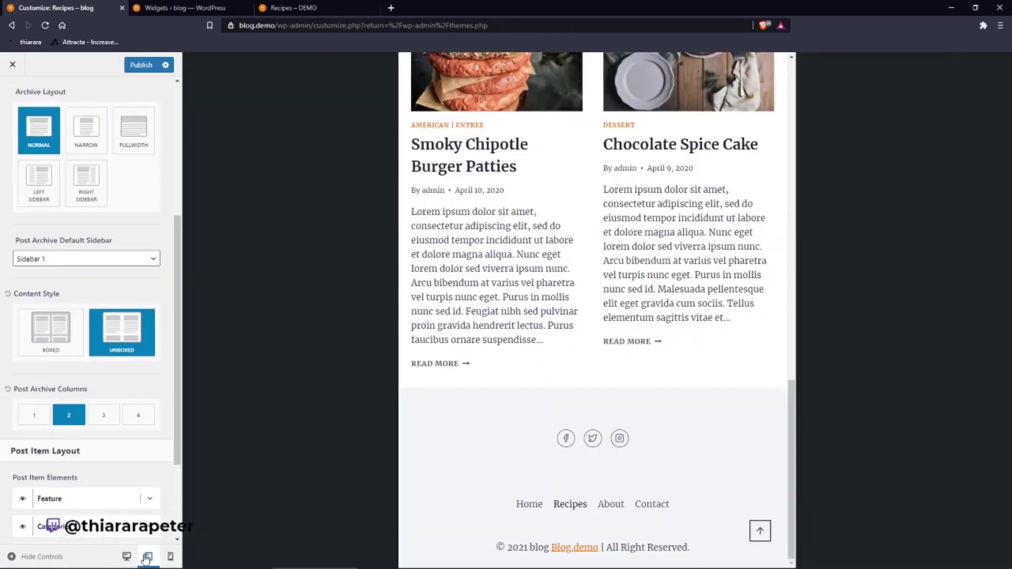
{"action": "left_click", "coordinate": [149, 557]}
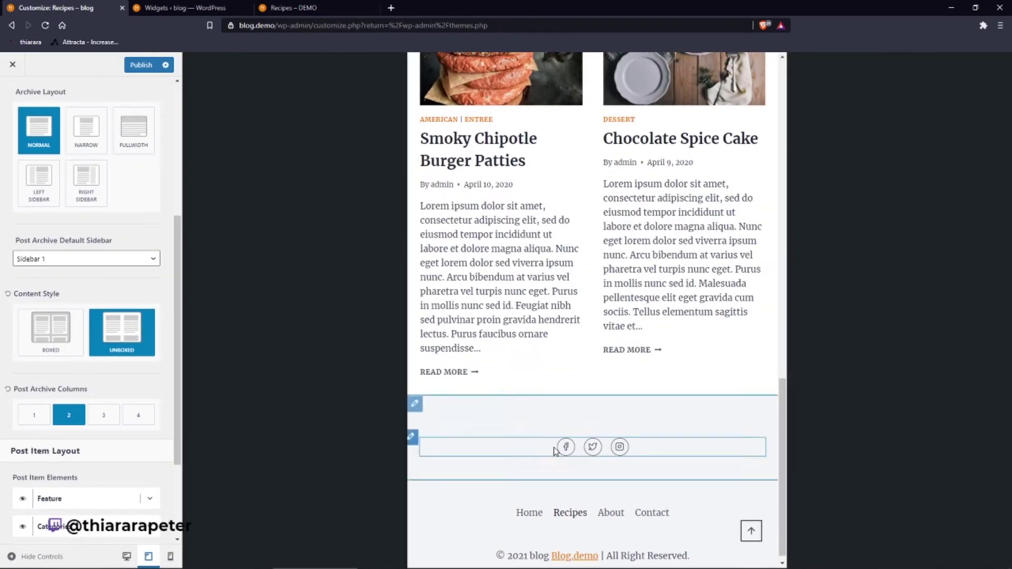
{"action": "left_click", "coordinate": [170, 557]}
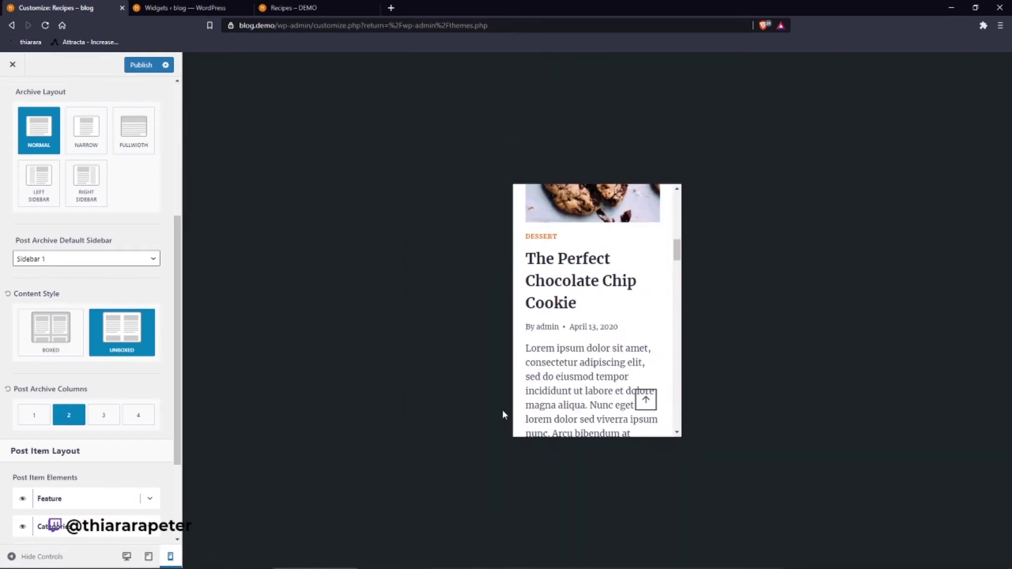
{"action": "scroll", "coordinate": [601, 343], "scroll_direction": "down", "scroll_amount": 3}
{"action": "scroll", "coordinate": [601, 343], "scroll_direction": "up", "scroll_amount": 10}
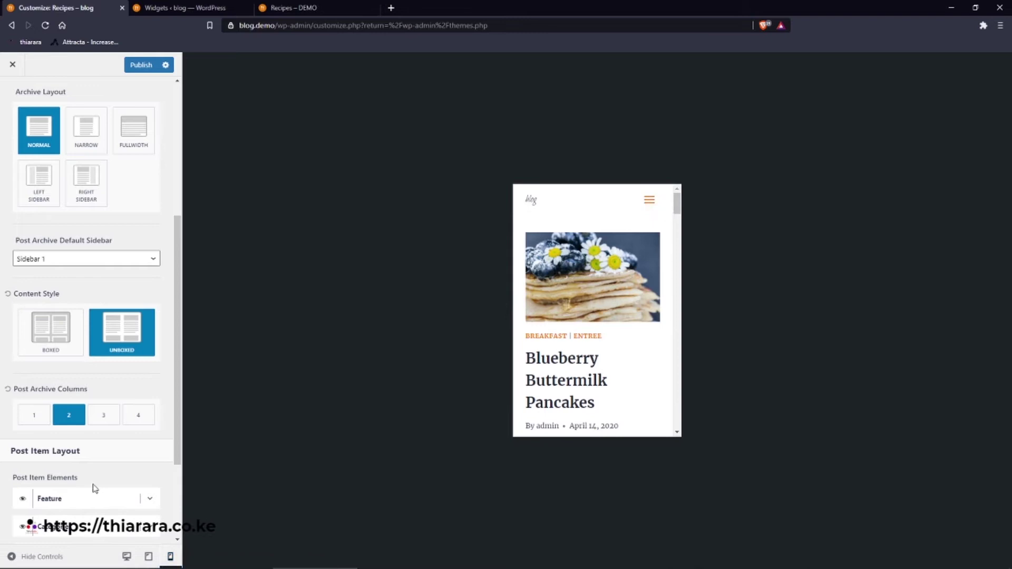
{"action": "left_click", "coordinate": [127, 556]}
- Compare the Post Item Elements with the previewed posts, and look into the Feature element's settings
{"action": "scroll", "coordinate": [50, 430], "scroll_direction": "down", "scroll_amount": 3}
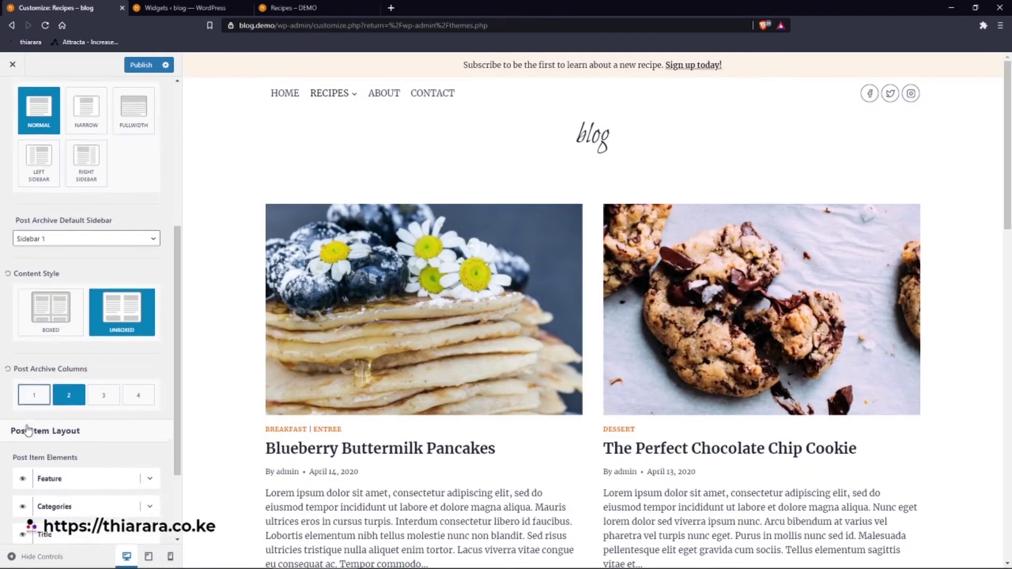
{"action": "scroll", "coordinate": [376, 330], "scroll_direction": "down", "scroll_amount": 3}
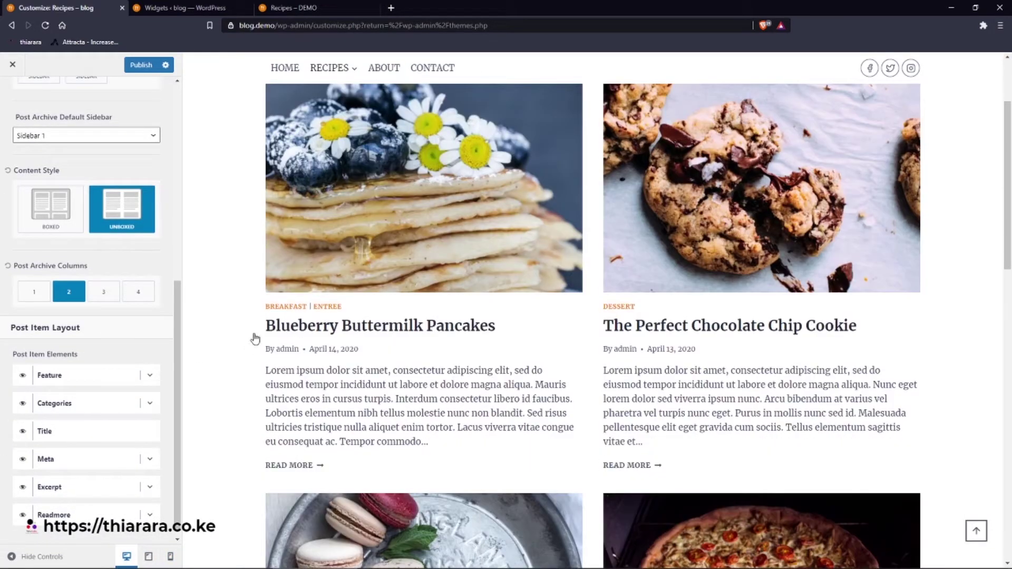
{"action": "scroll", "coordinate": [279, 354], "scroll_direction": "down", "scroll_amount": 3}
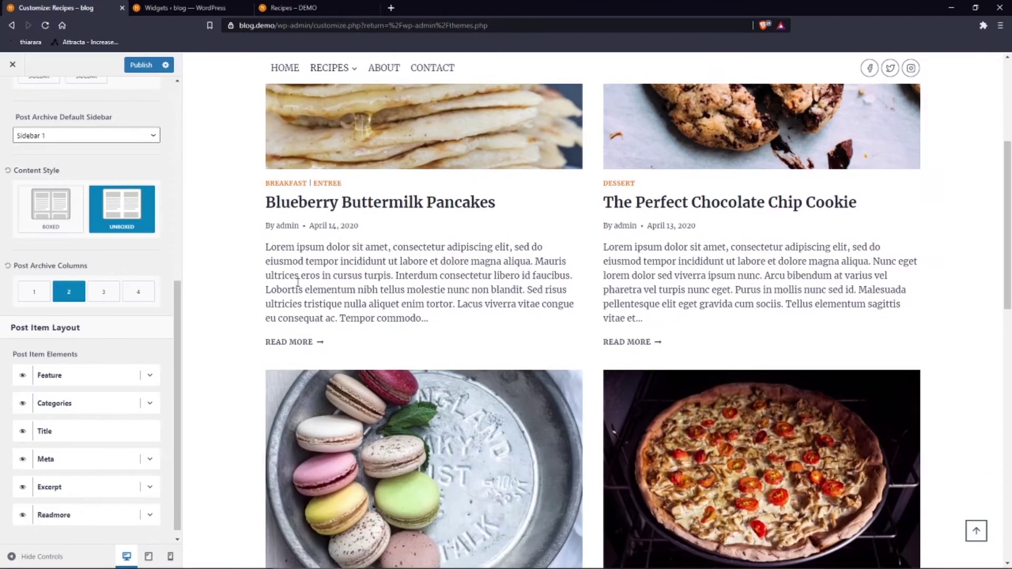
{"action": "scroll", "coordinate": [294, 186], "scroll_direction": "up", "scroll_amount": 3}
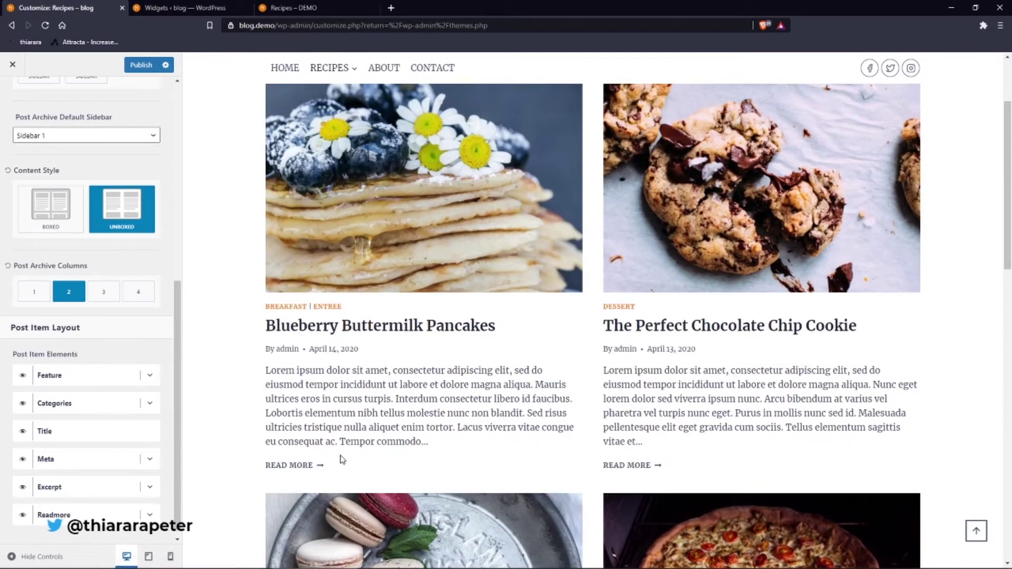
{"action": "left_click", "coordinate": [149, 376]}
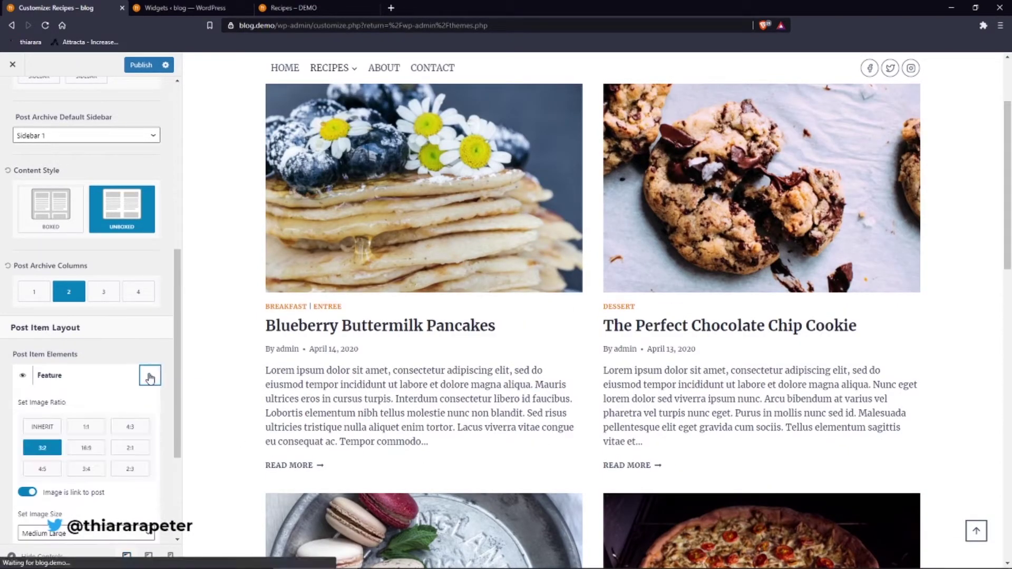
{"action": "left_click", "coordinate": [150, 376]}
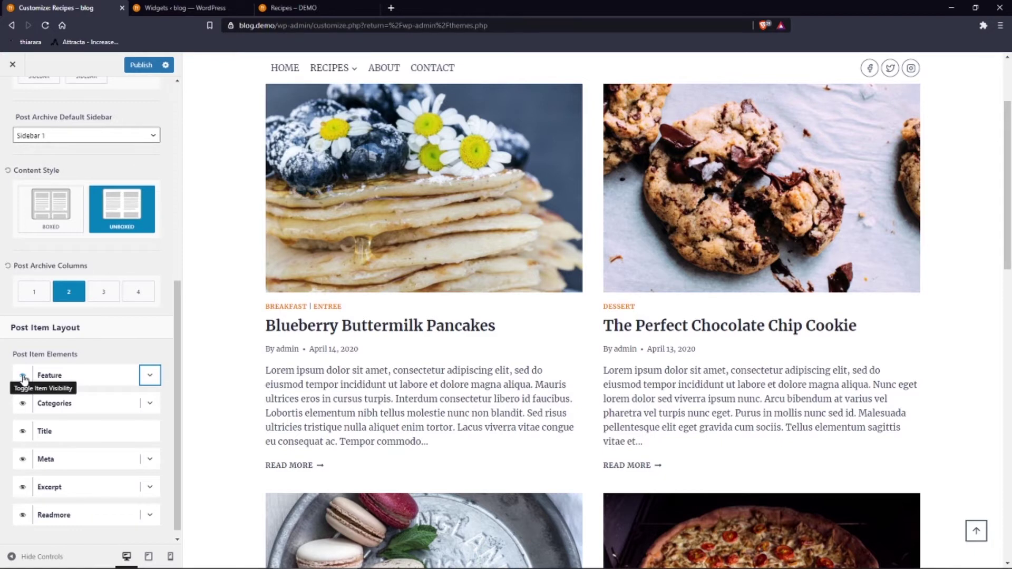
- Try hiding the Feature and Categories elements of the post items and show them again
{"action": "left_click", "coordinate": [22, 377]}
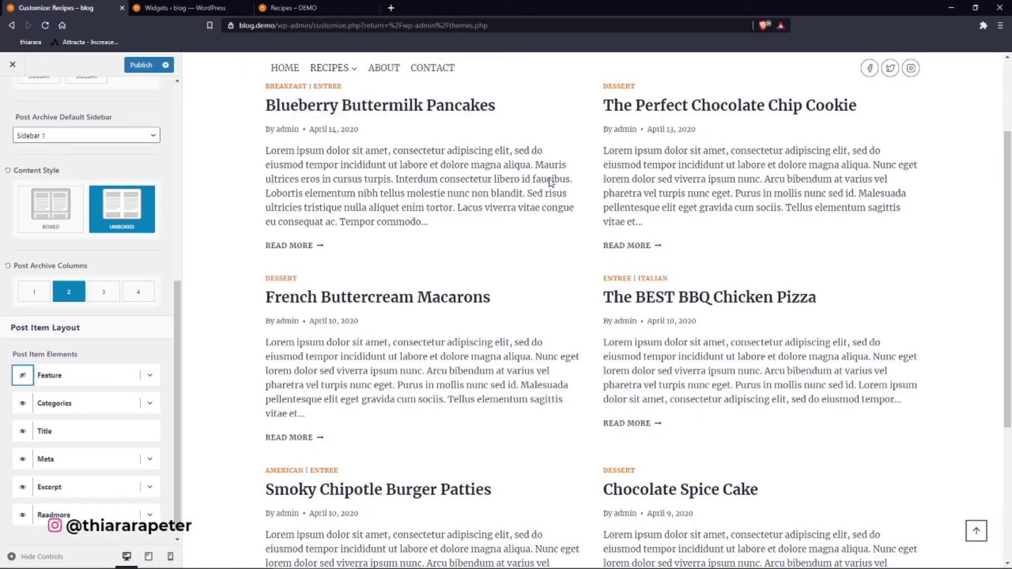
{"action": "left_click", "coordinate": [17, 377]}
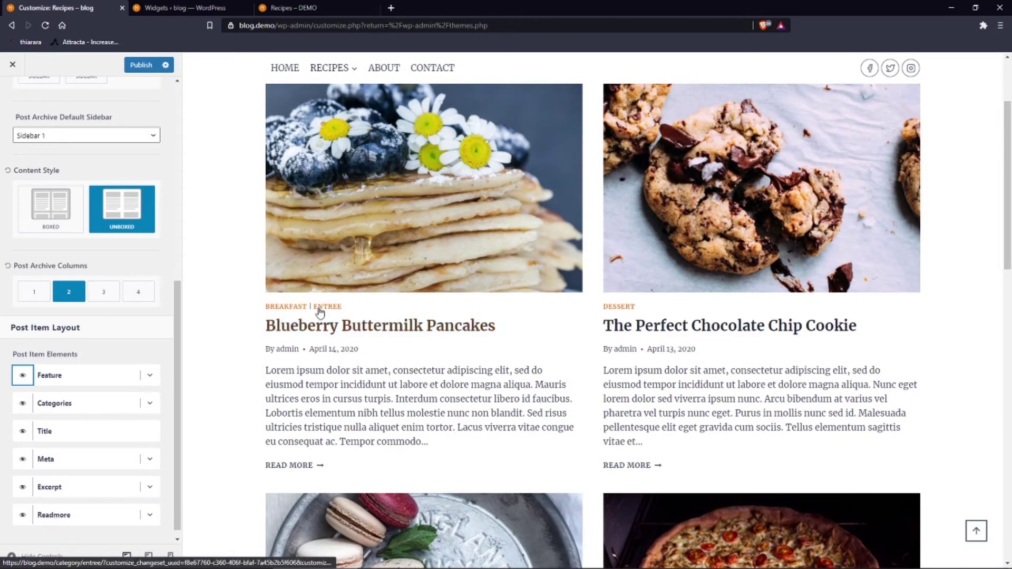
{"action": "left_click_drag", "start_coordinate": [343, 307], "coordinate": [267, 315]}
{"action": "left_click", "coordinate": [266, 315]}
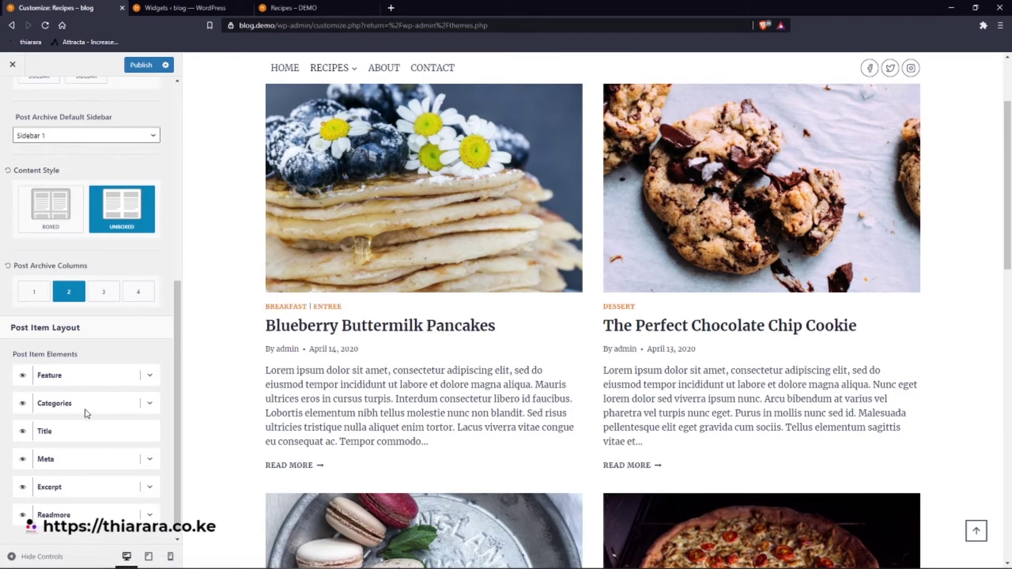
{"action": "left_click", "coordinate": [24, 405]}
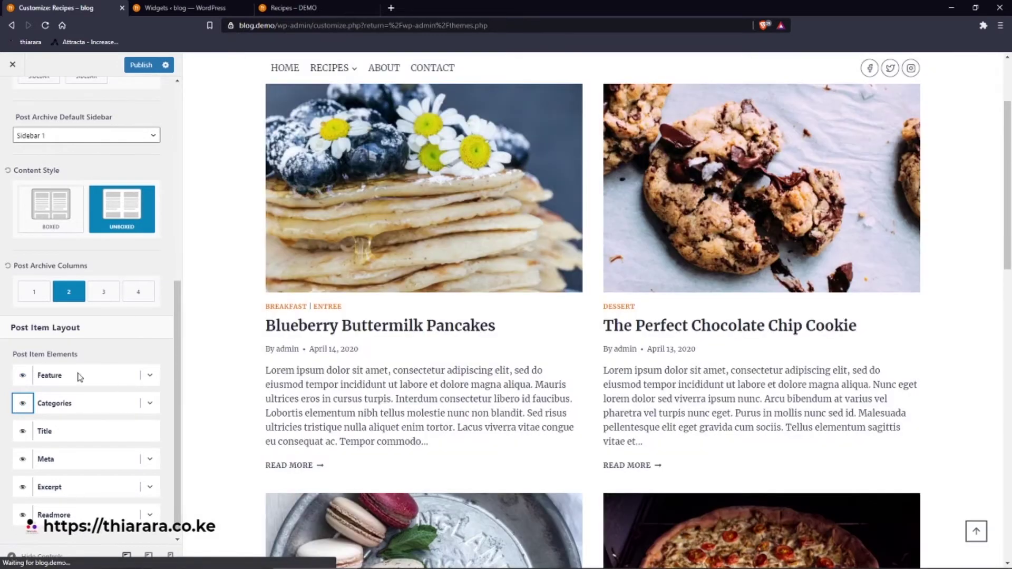
- Expand the Feature settings, and on the live Recipes page follow the Blueberry Buttermilk Pancakes image to its post
{"action": "left_click", "coordinate": [151, 377]}
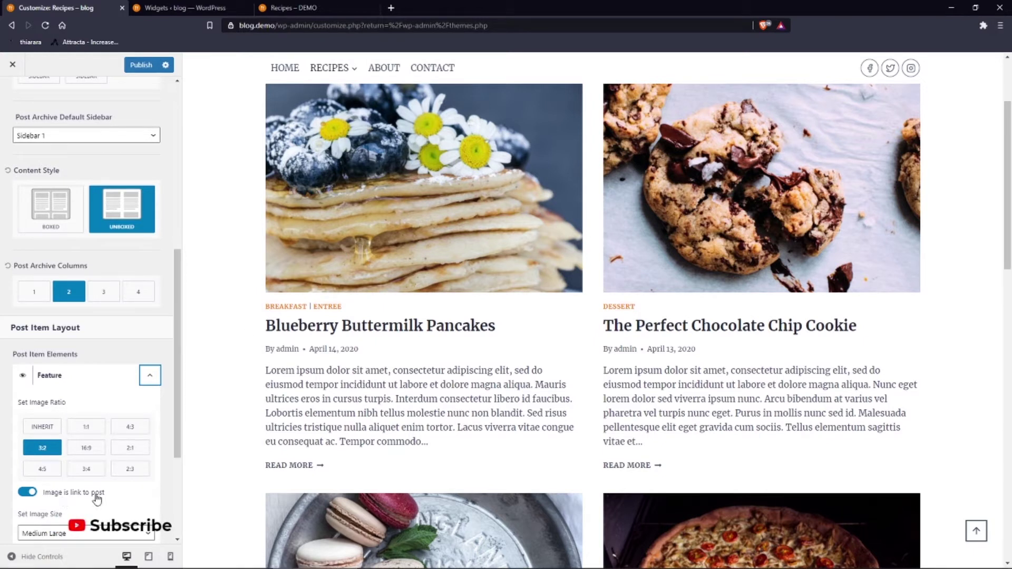
{"action": "scroll", "coordinate": [102, 496], "scroll_direction": "down", "scroll_amount": 2}
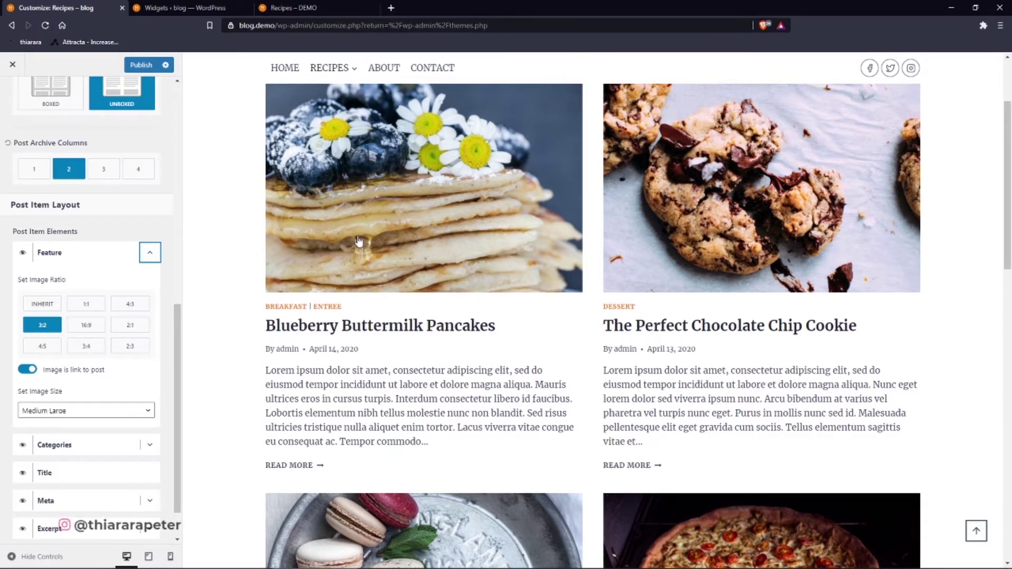
{"action": "left_click", "coordinate": [220, 11]}
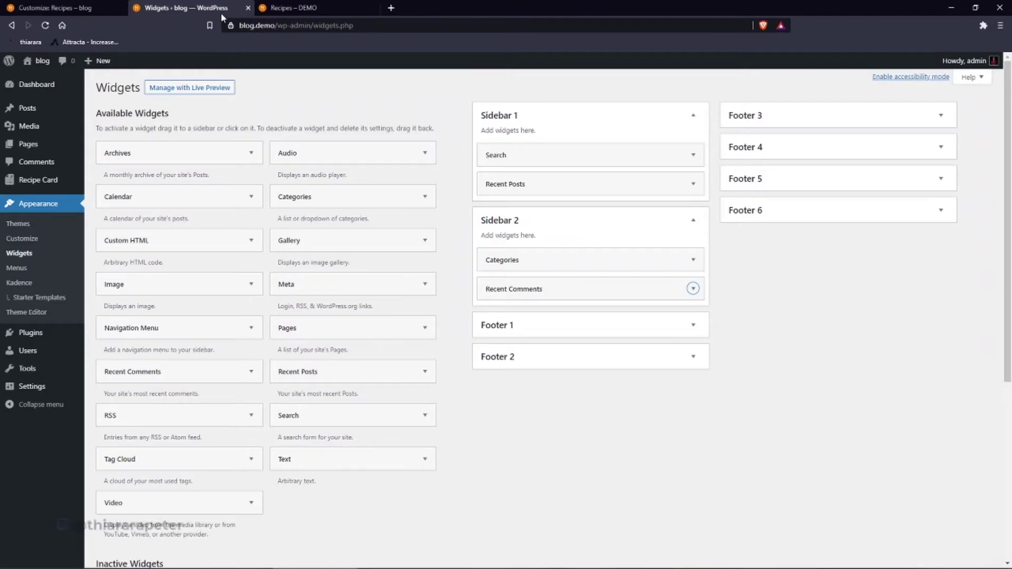
{"action": "left_click", "coordinate": [44, 63]}
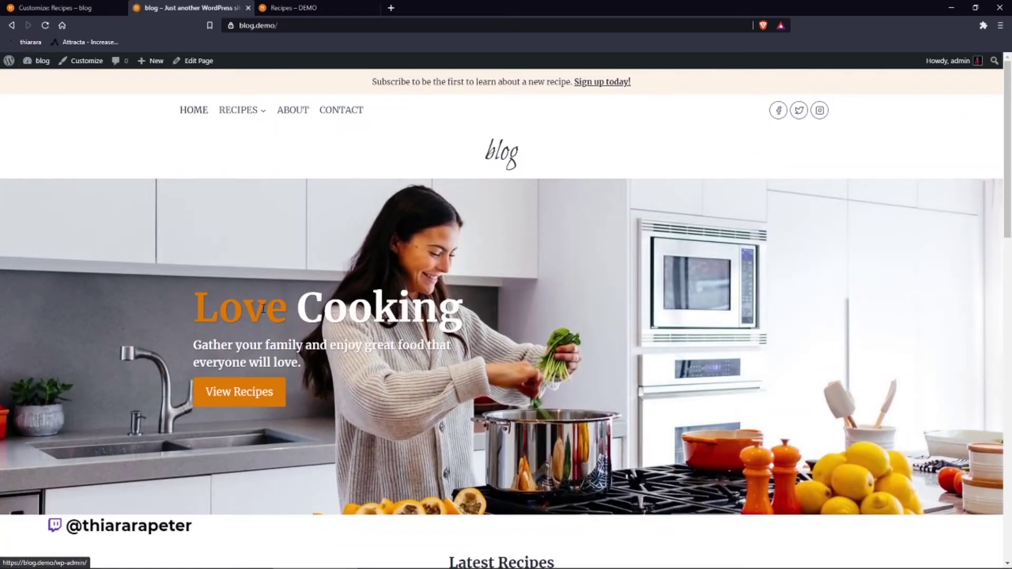
{"action": "left_click", "coordinate": [251, 114]}
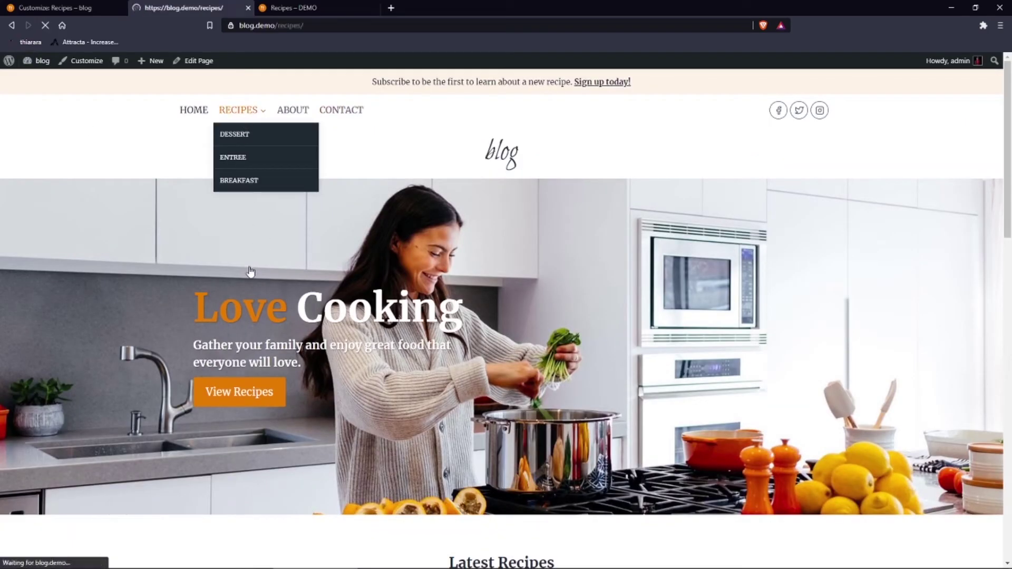
{"action": "left_click", "coordinate": [281, 365]}
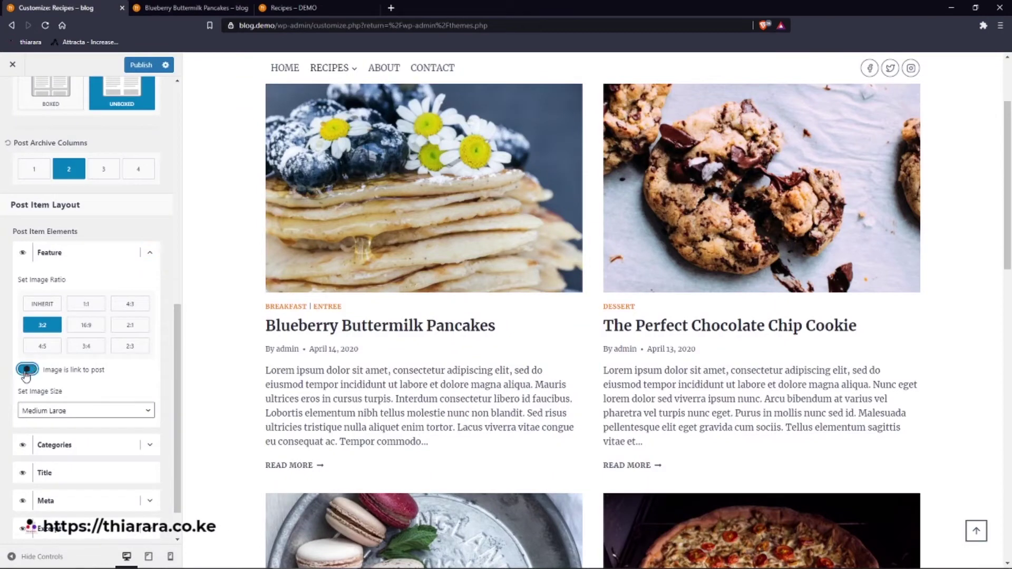
- Publish with the "Image is link to post" option turned off and test the pancakes image on the live Recipes page
{"action": "left_click", "coordinate": [27, 369]}
{"action": "left_click", "coordinate": [140, 65]}
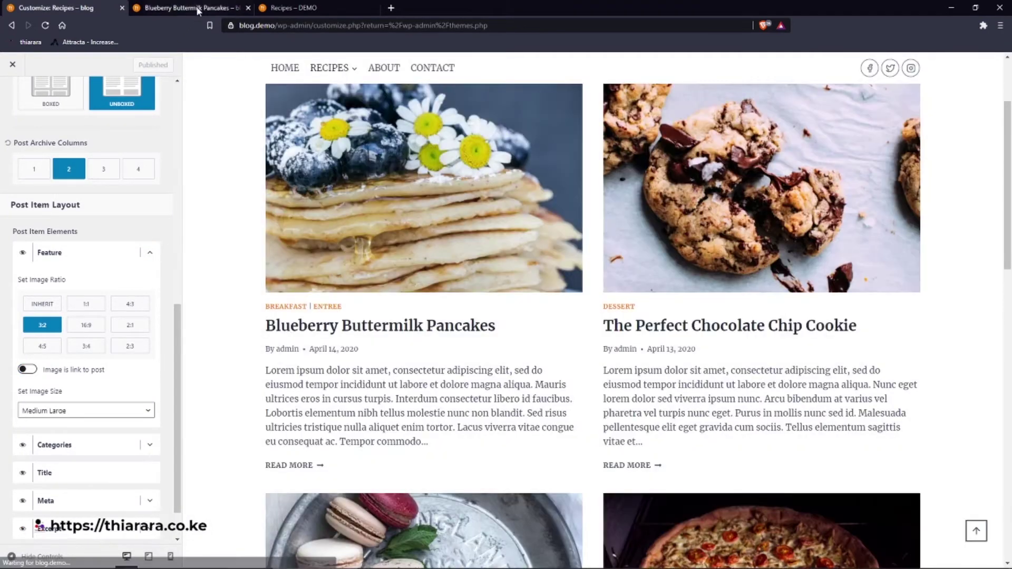
{"action": "left_click", "coordinate": [196, 8]}
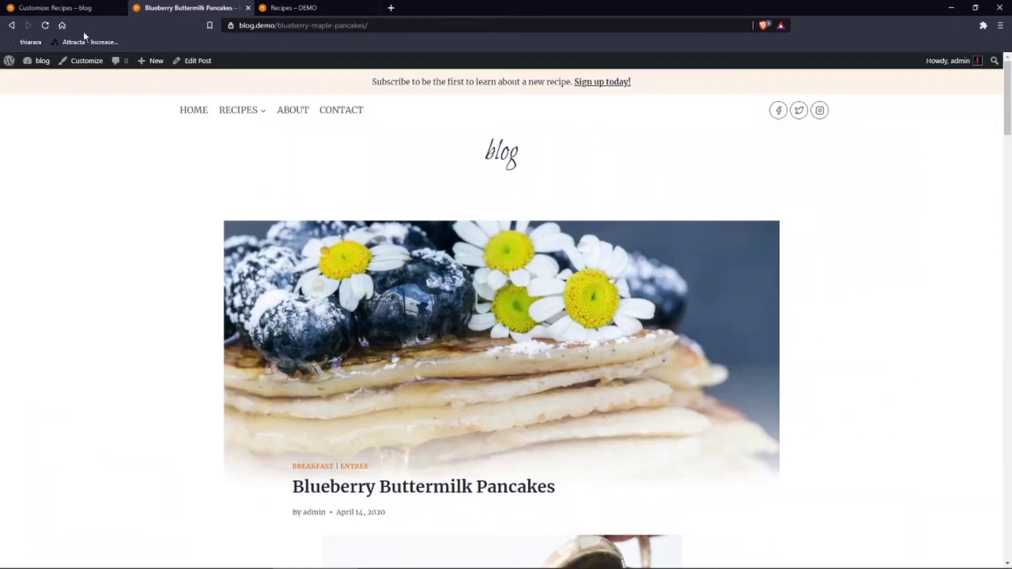
{"action": "left_click", "coordinate": [46, 31]}
{"action": "left_click", "coordinate": [238, 110]}
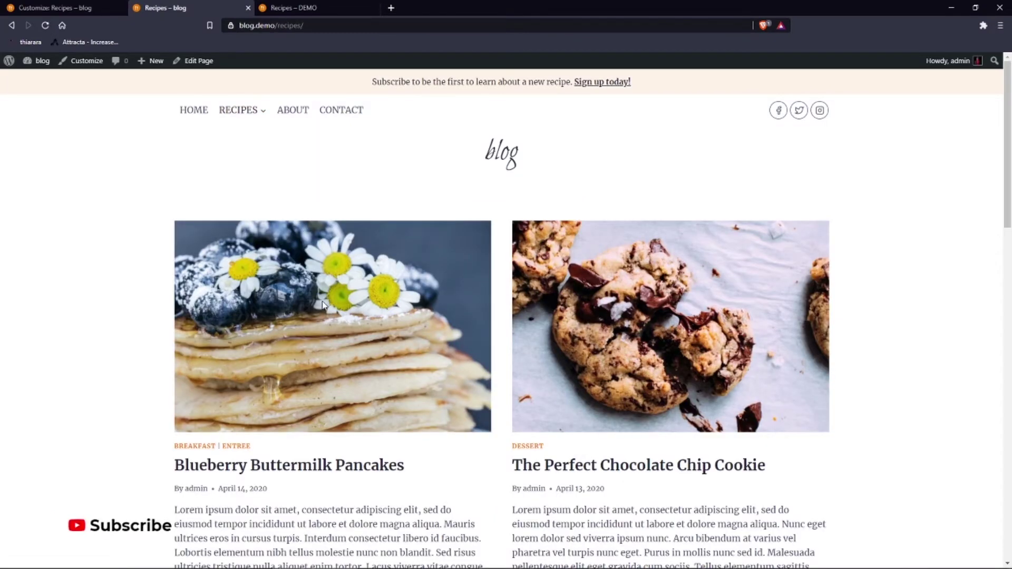
{"action": "right_click", "coordinate": [322, 305]}
{"action": "left_click", "coordinate": [303, 302]}
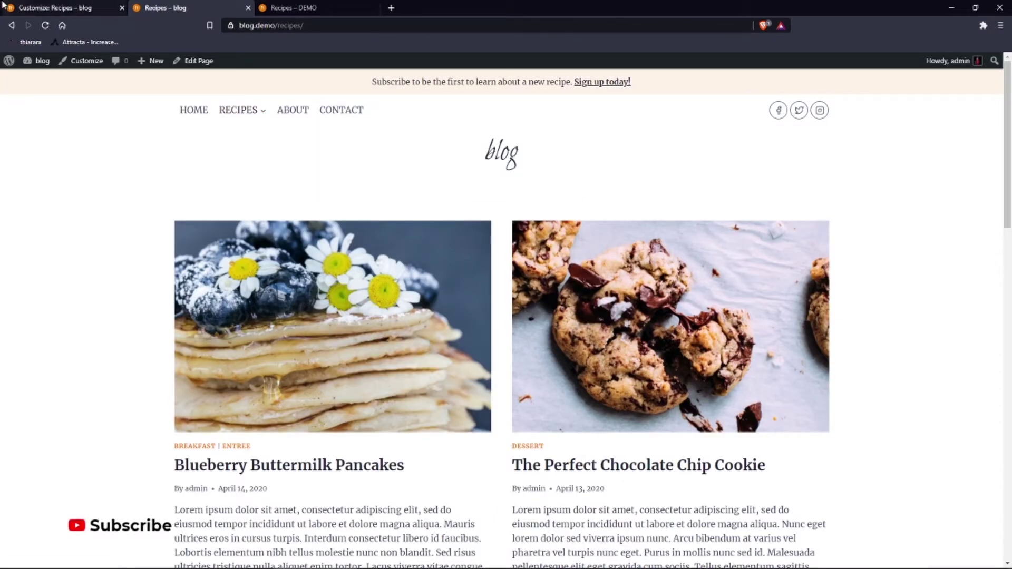
- Return to the customizer, turn on "Image is link to post" for the Feature element, collapse its settings and publish
{"action": "left_click", "coordinate": [78, 8]}
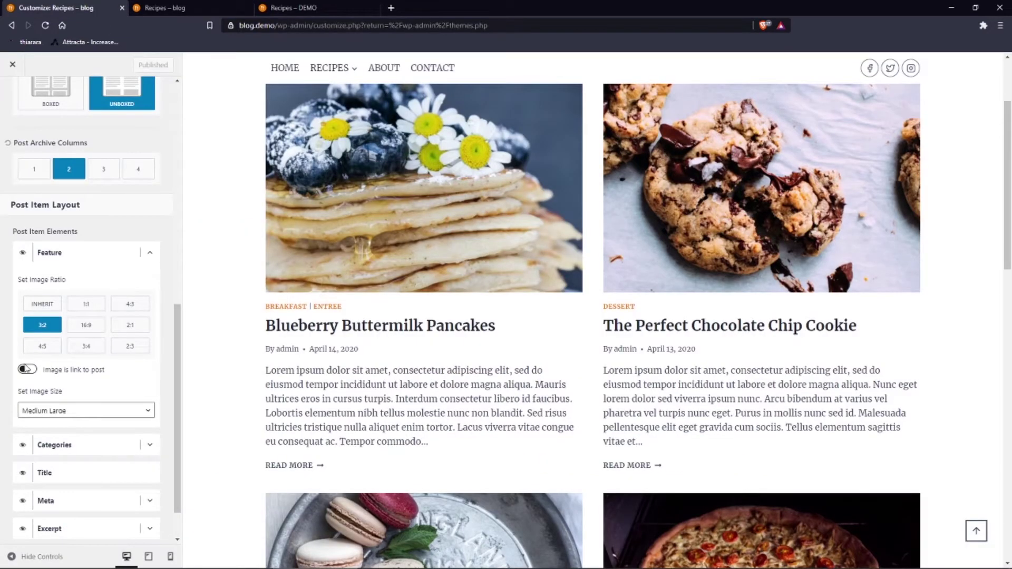
{"action": "left_click", "coordinate": [26, 369]}
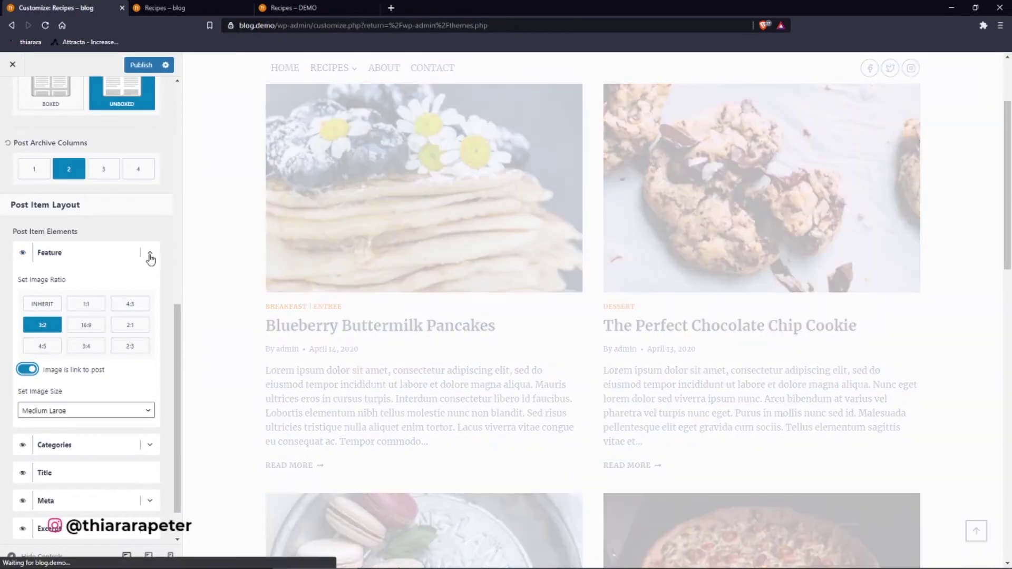
{"action": "left_click", "coordinate": [150, 257]}
{"action": "left_click", "coordinate": [141, 65]}
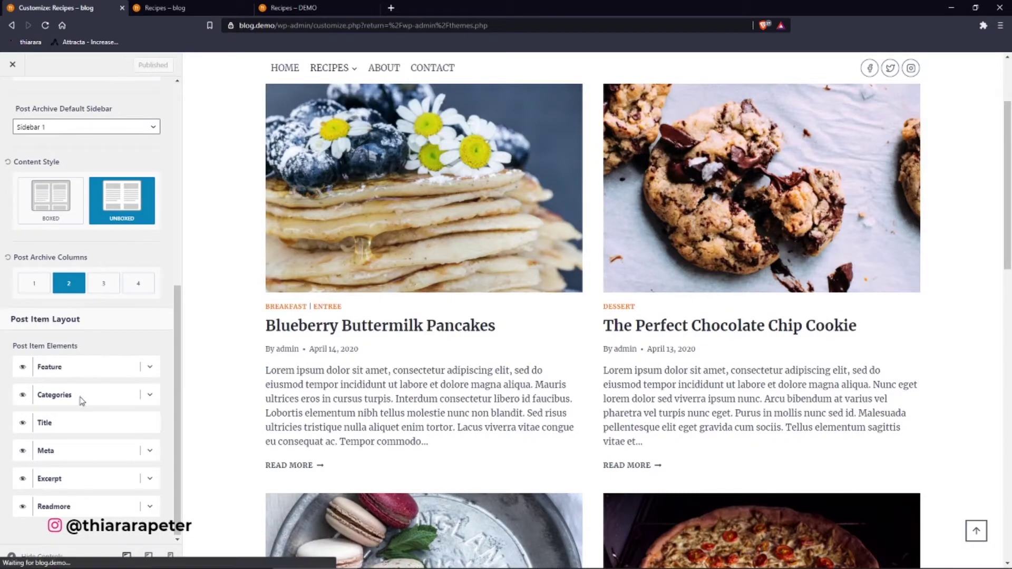
- Expand the settings of the Categories element, try the slash divider and return to the vertical bar divider
{"action": "left_click", "coordinate": [152, 396]}
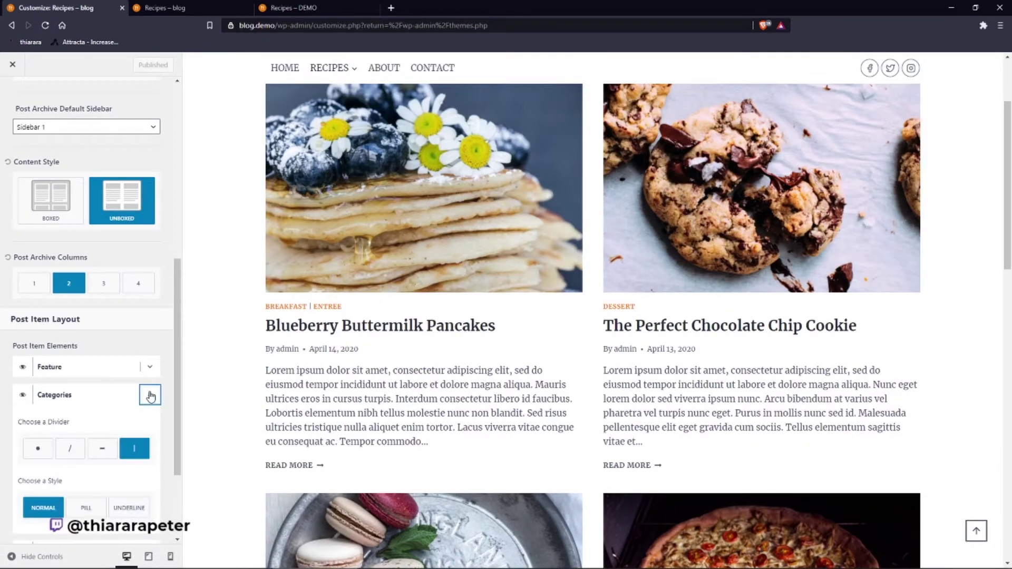
{"action": "scroll", "coordinate": [324, 359], "scroll_direction": "down", "scroll_amount": 2}
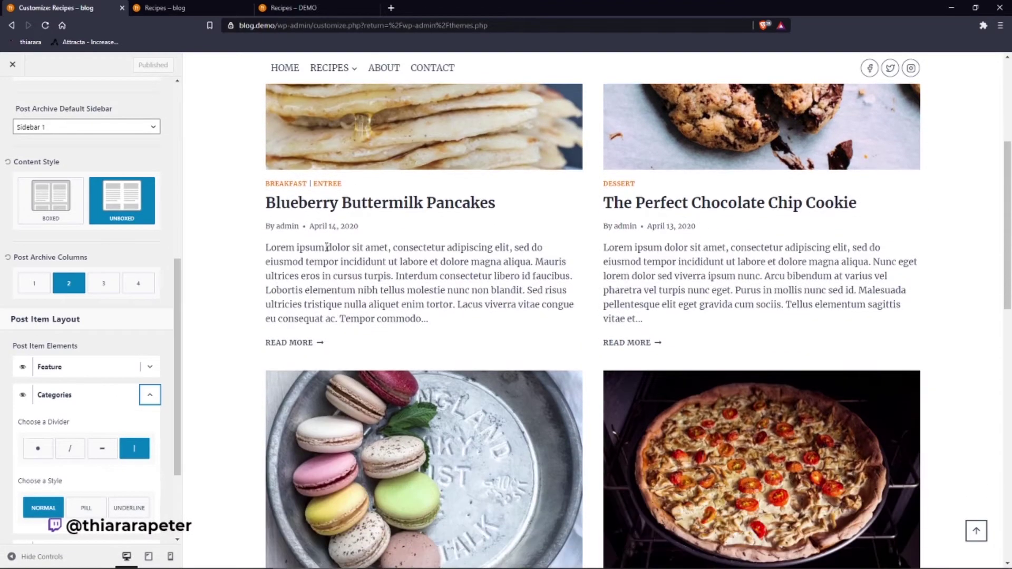
{"action": "left_click", "coordinate": [72, 452]}
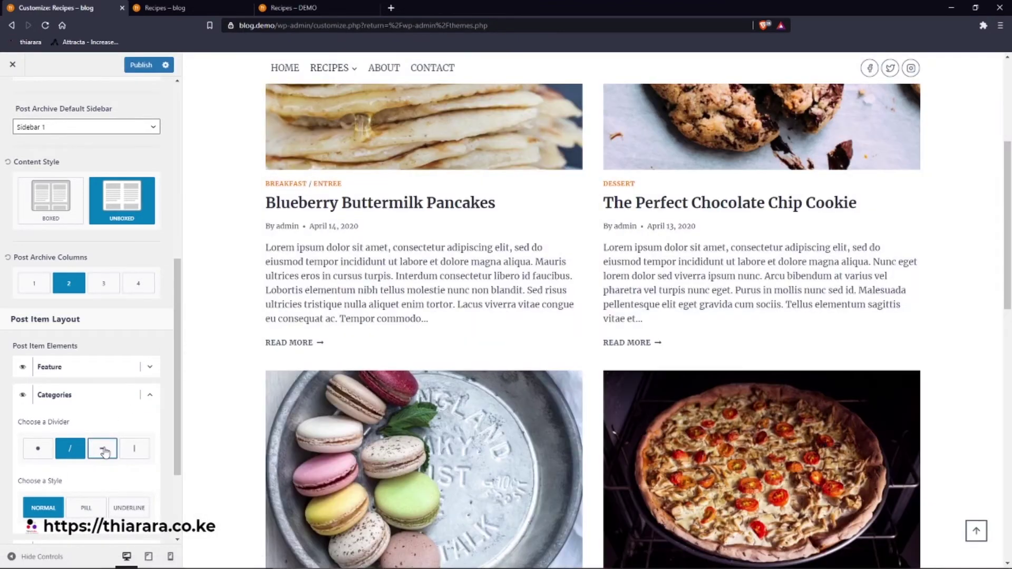
{"action": "left_click", "coordinate": [135, 448]}
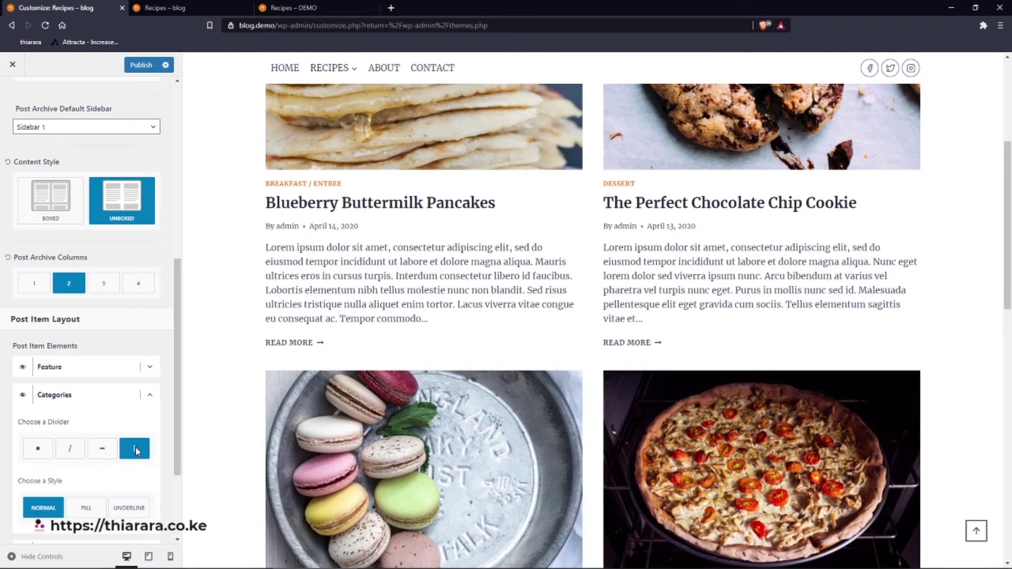
- Compare the Pill and Underline styles for the post categories and set the style to Pill
{"action": "scroll", "coordinate": [135, 448], "scroll_direction": "down", "scroll_amount": 2}
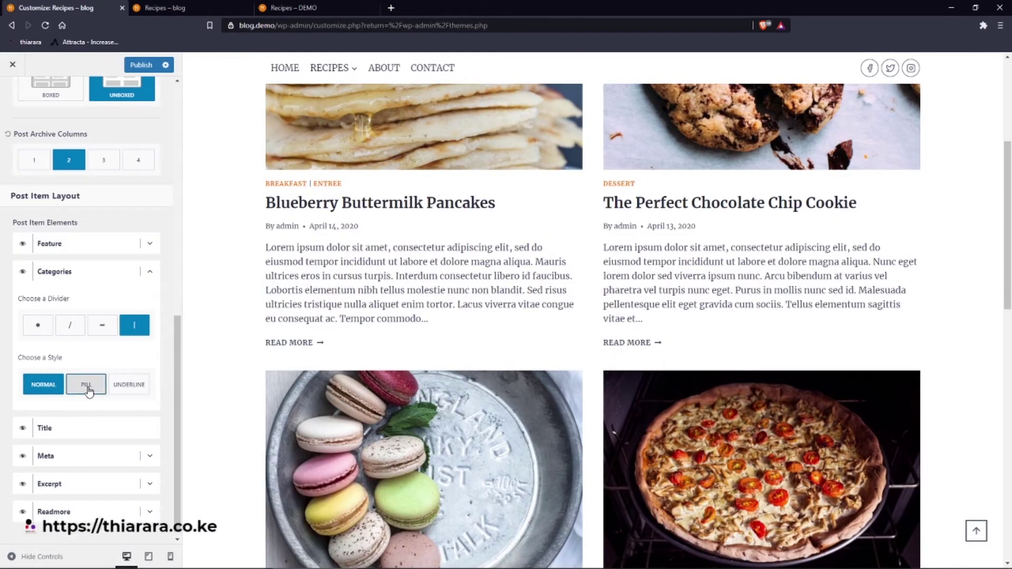
{"action": "left_click", "coordinate": [87, 389]}
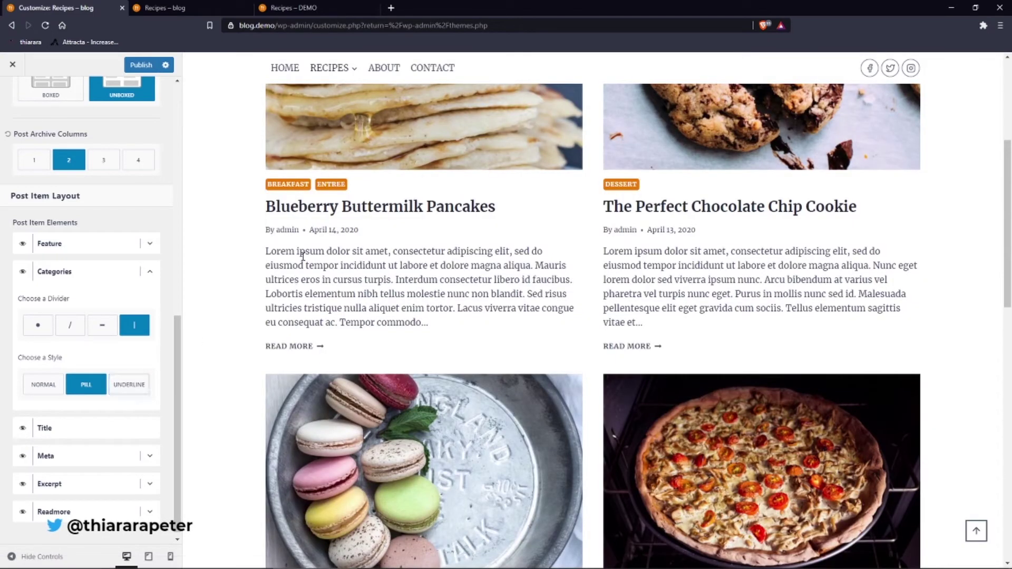
{"action": "left_click", "coordinate": [137, 385]}
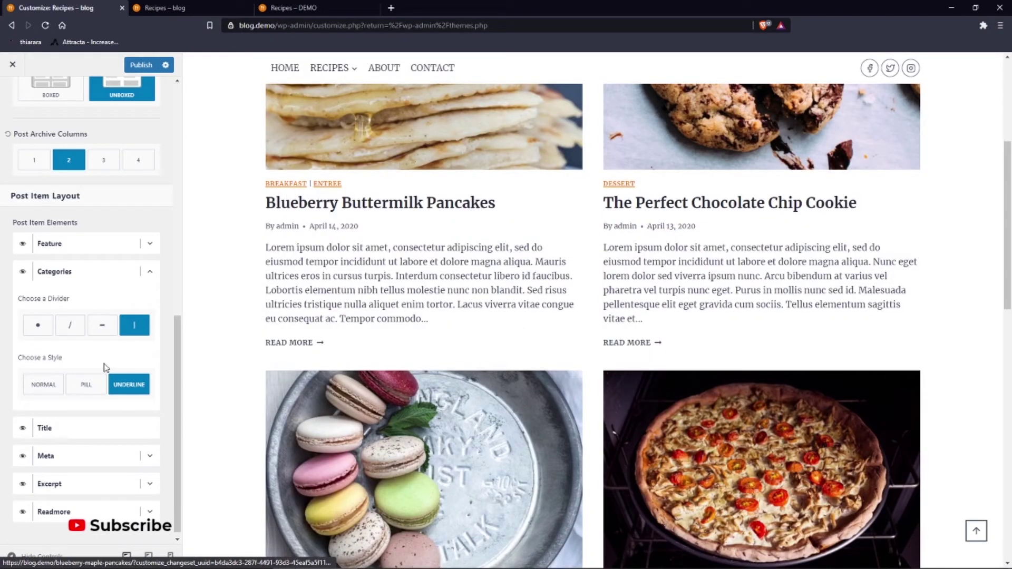
{"action": "left_click", "coordinate": [85, 386]}
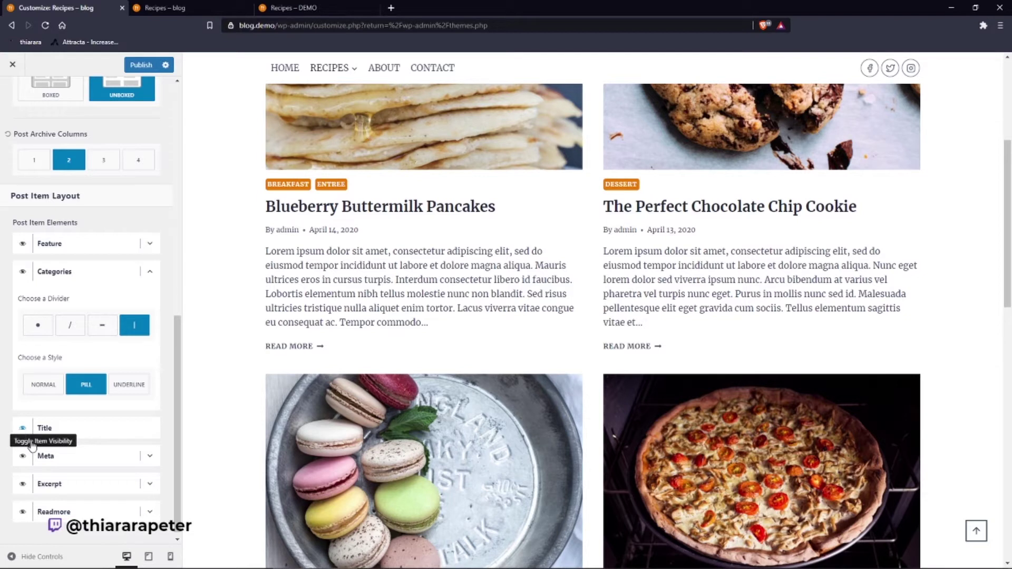
- Expand the settings of the Meta element and turn on "Show Author Image?" for the post items
{"action": "left_click", "coordinate": [151, 457]}
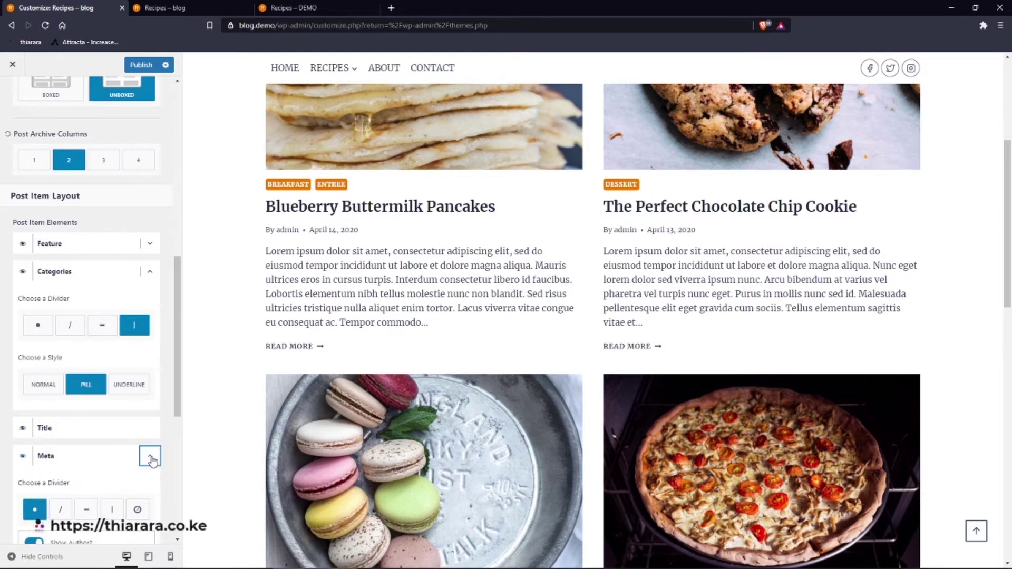
{"action": "scroll", "coordinate": [150, 461], "scroll_direction": "down", "scroll_amount": 3}
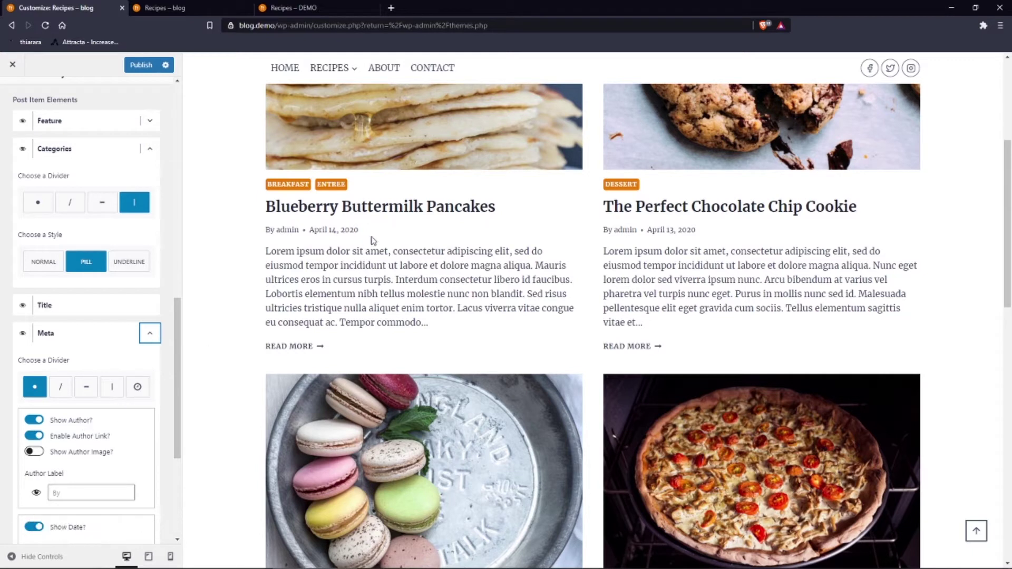
{"action": "left_click_drag", "start_coordinate": [275, 230], "coordinate": [301, 234]}
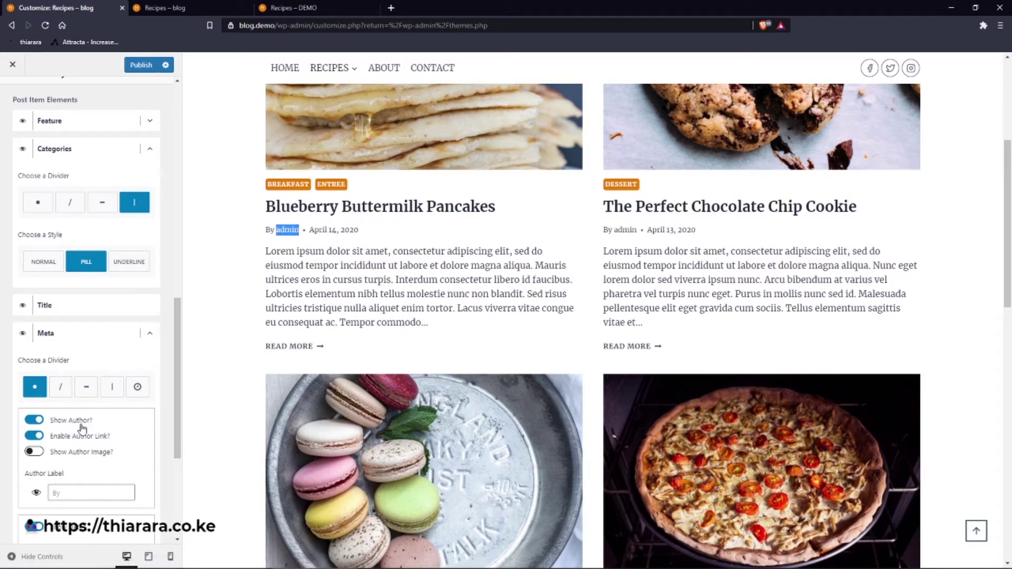
{"action": "left_click", "coordinate": [34, 452]}
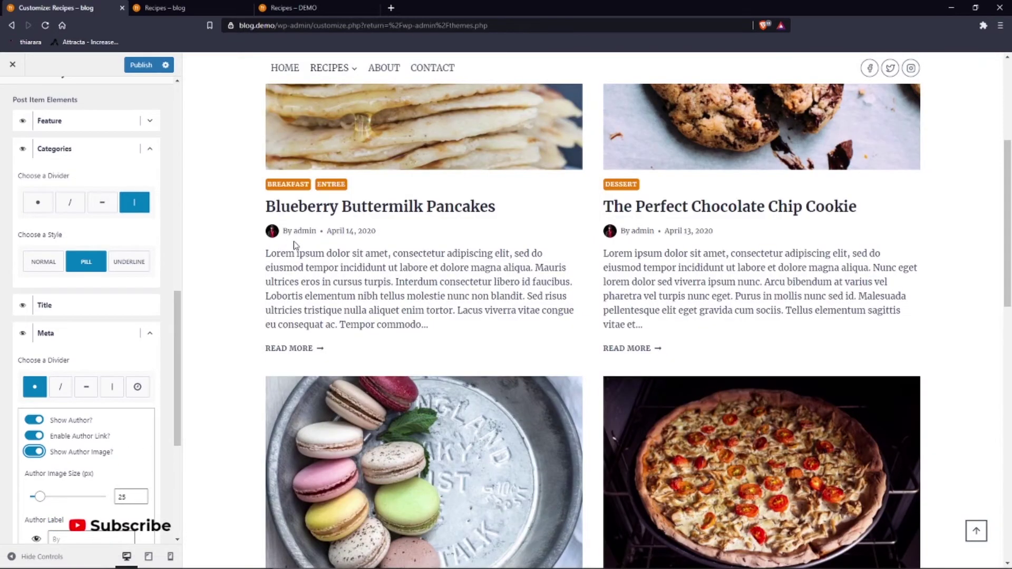
- Set the Author Label of the Meta element to "written by"
{"action": "scroll", "coordinate": [73, 390], "scroll_direction": "down", "scroll_amount": 3}
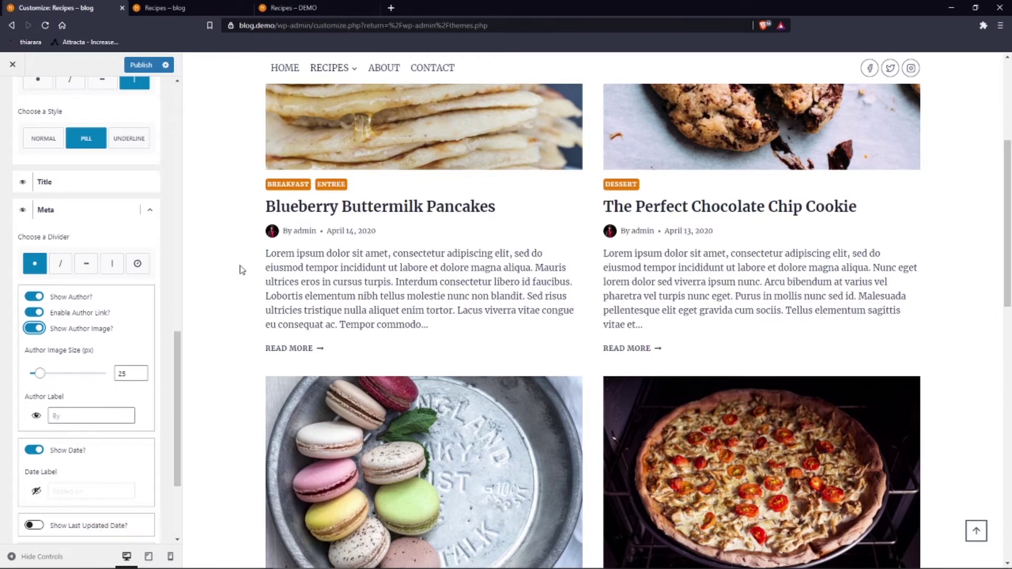
{"action": "left_click", "coordinate": [62, 420]}
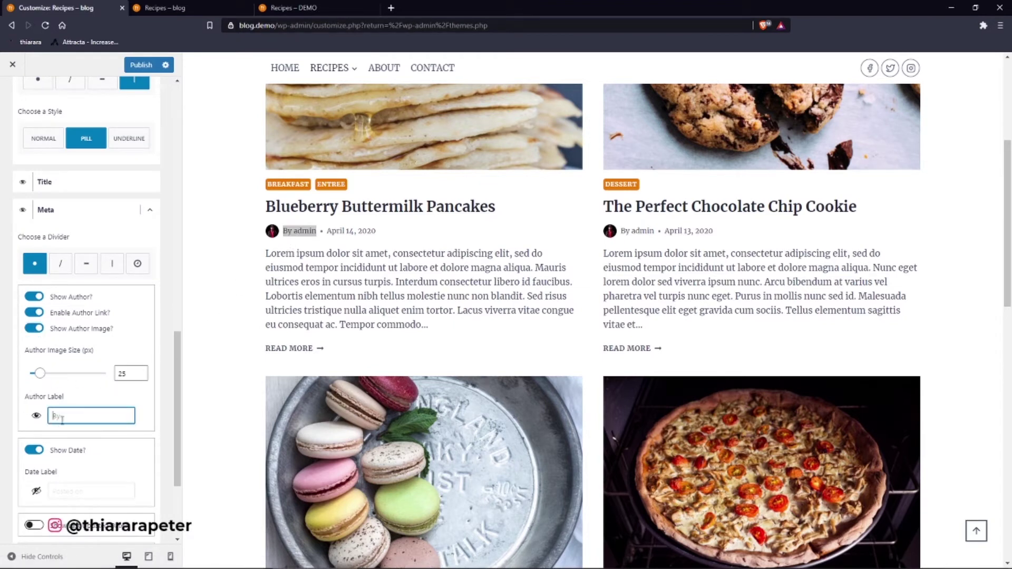
{"action": "type", "text": "writt"}
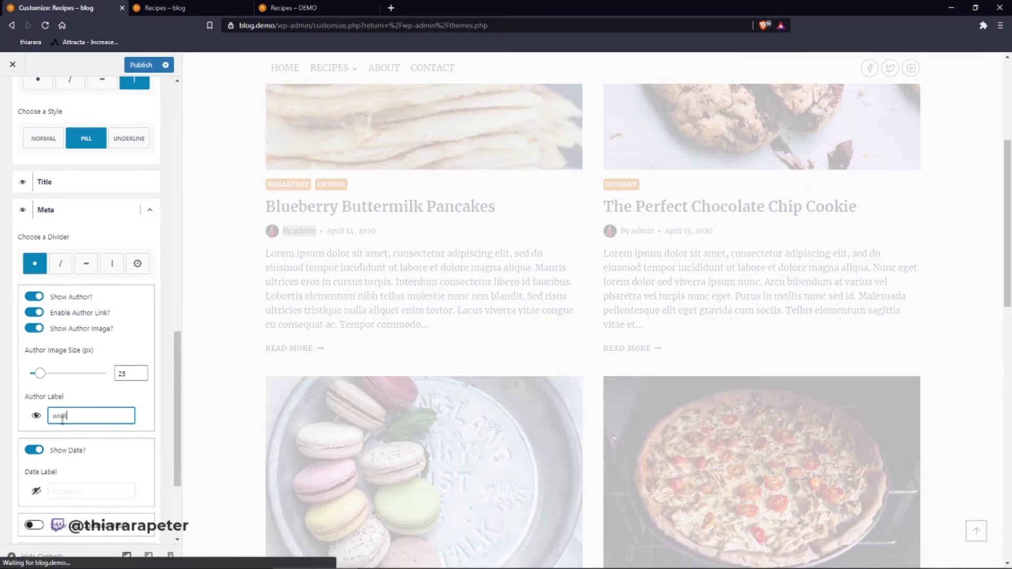
{"action": "type", "text": "en "}
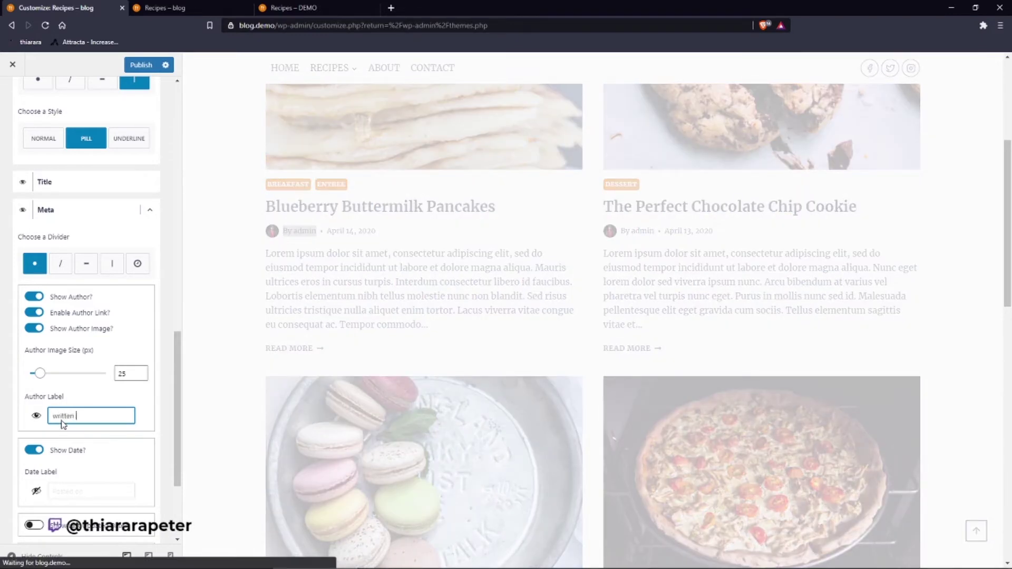
{"action": "type", "text": "by"}
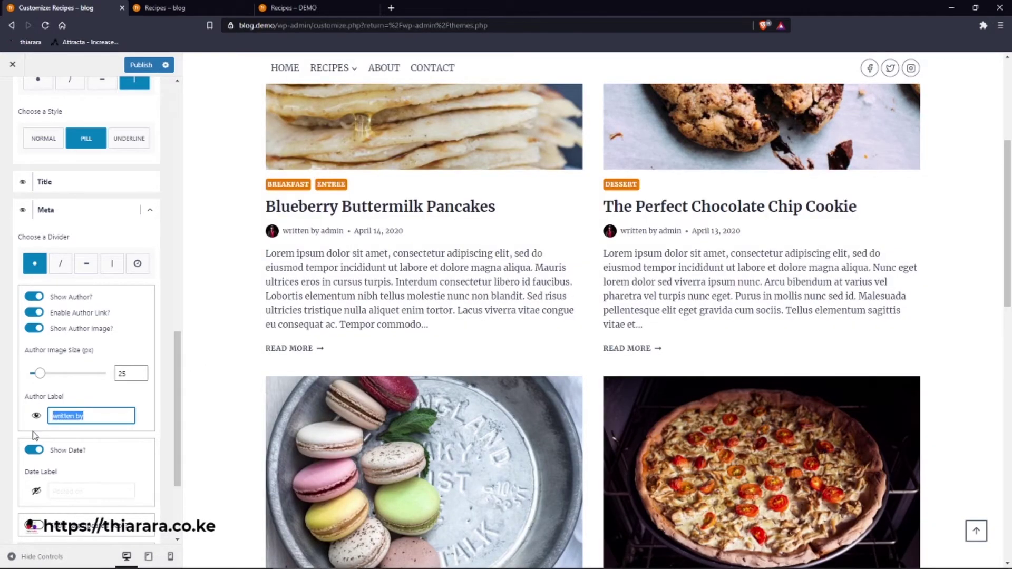
- Replace the Author Label text of the post meta with "approved by"
{"action": "type", "text": "ppr"}
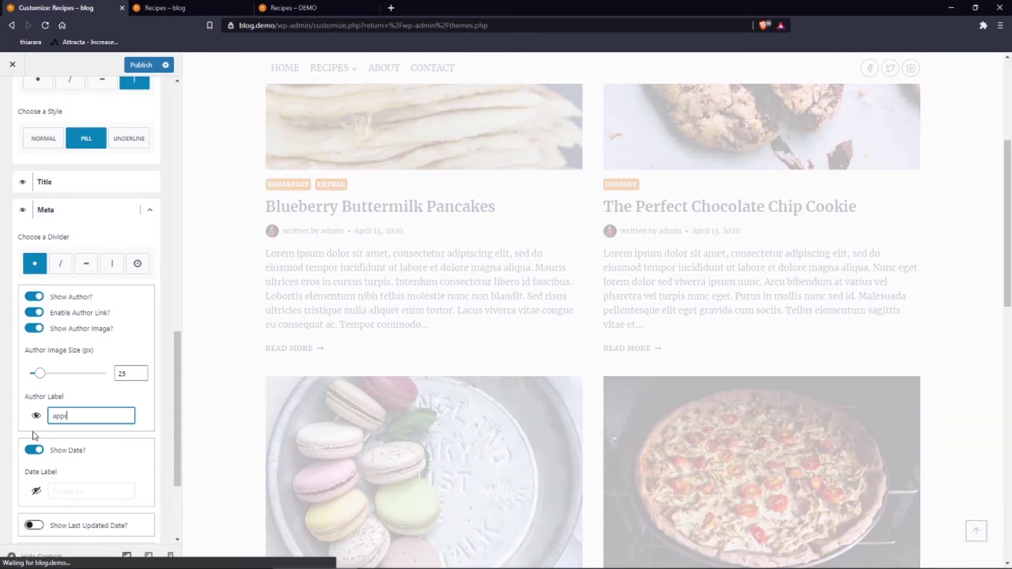
{"action": "type", "text": "ve"}
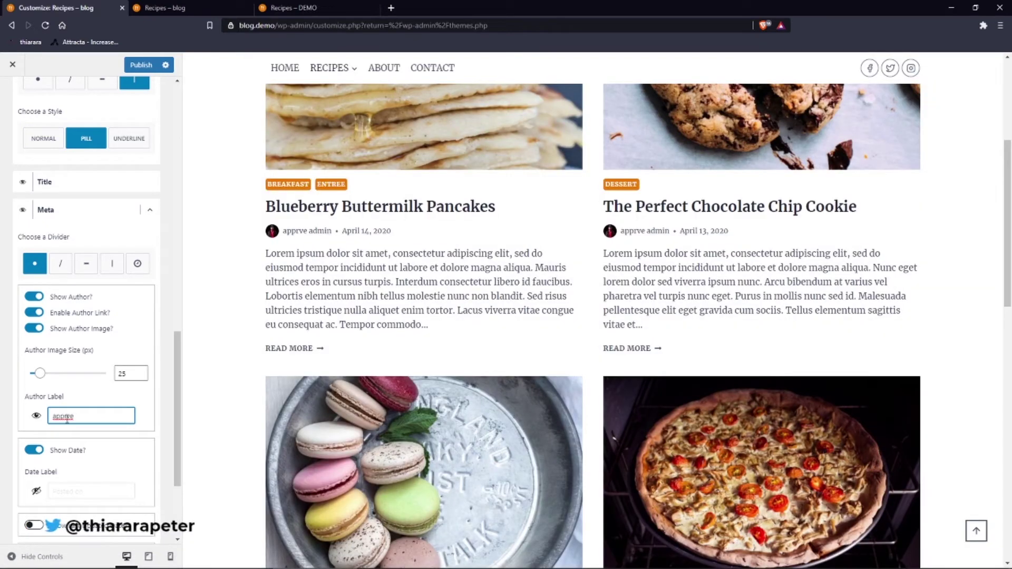
{"action": "left_click", "coordinate": [65, 417]}
{"action": "type", "text": "ove"}
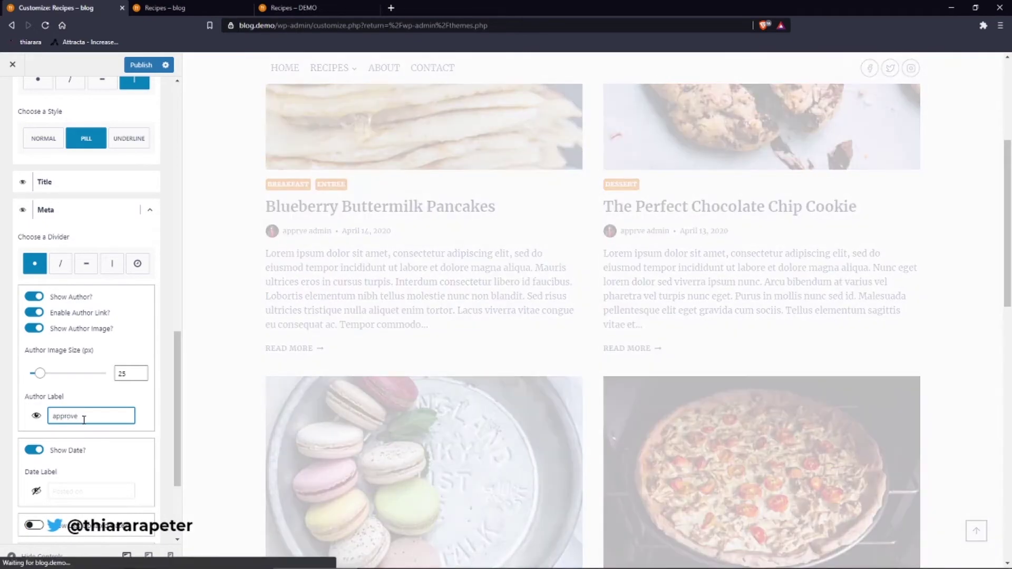
{"action": "type", "text": "d by"}
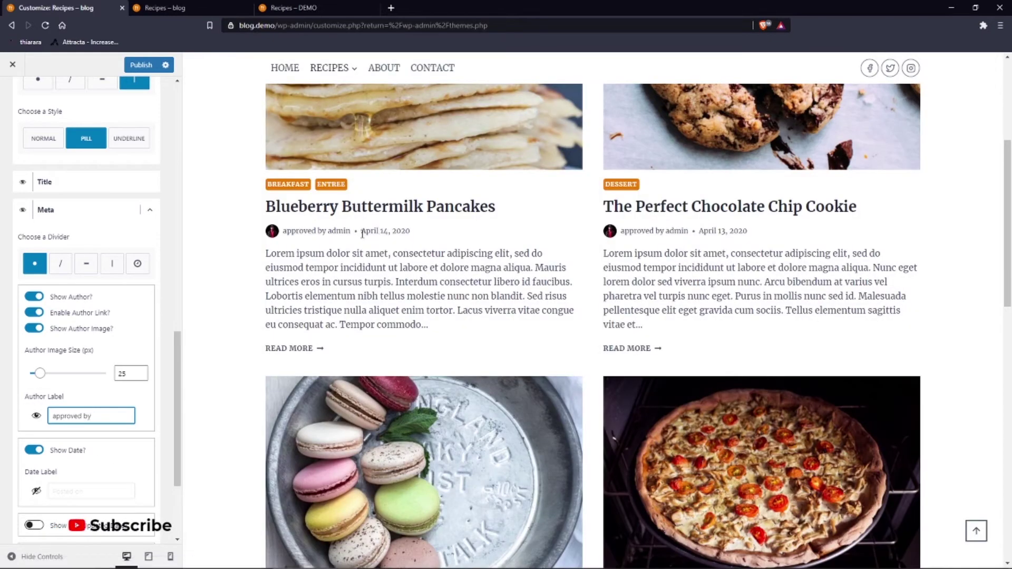
- Make the Date Label of the post meta visible and set its text to "published on:"
{"action": "scroll", "coordinate": [73, 402], "scroll_direction": "down", "scroll_amount": 2}
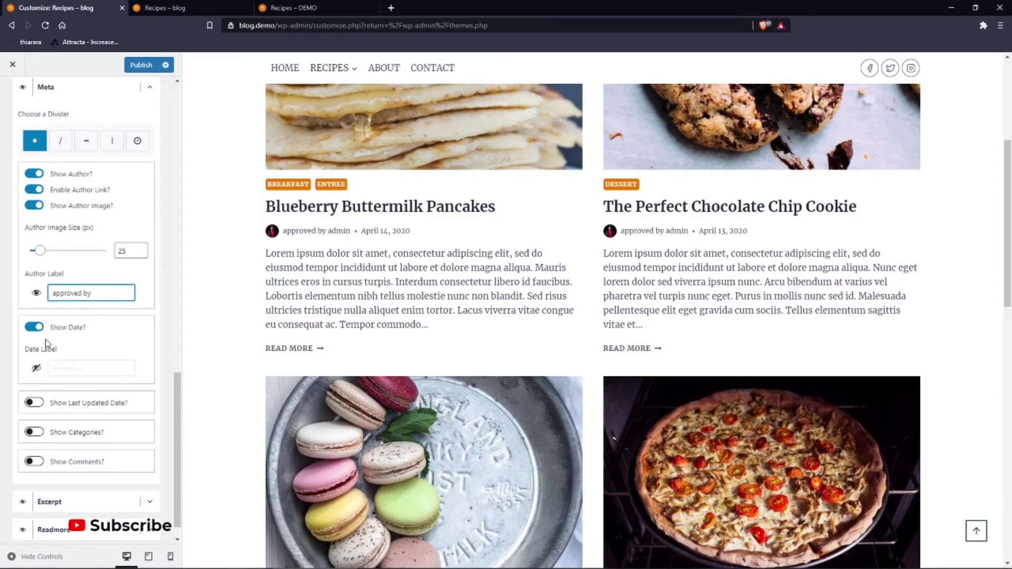
{"action": "left_click", "coordinate": [37, 369]}
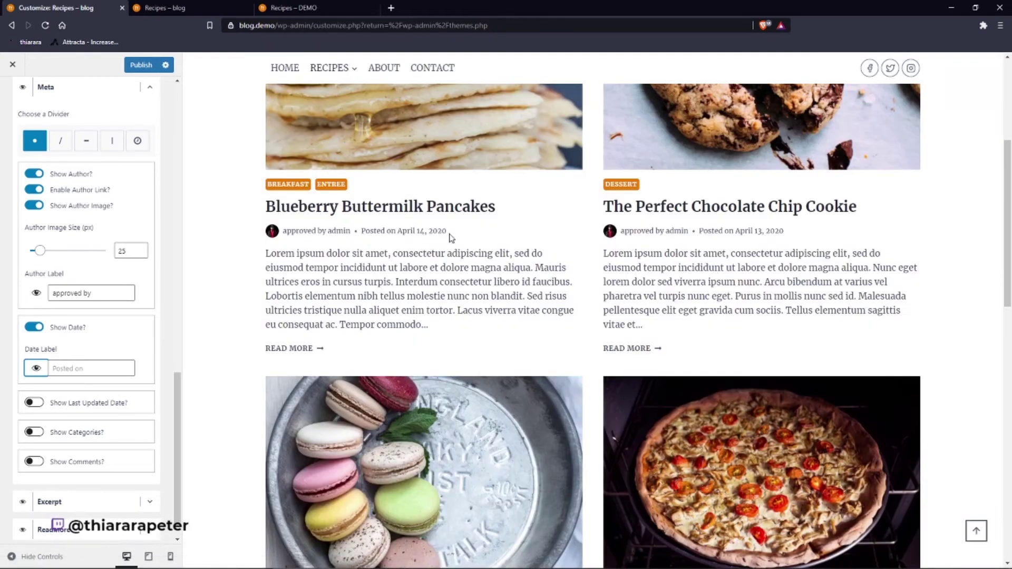
{"action": "left_click_drag", "start_coordinate": [449, 234], "coordinate": [365, 232]}
{"action": "left_click", "coordinate": [90, 371]}
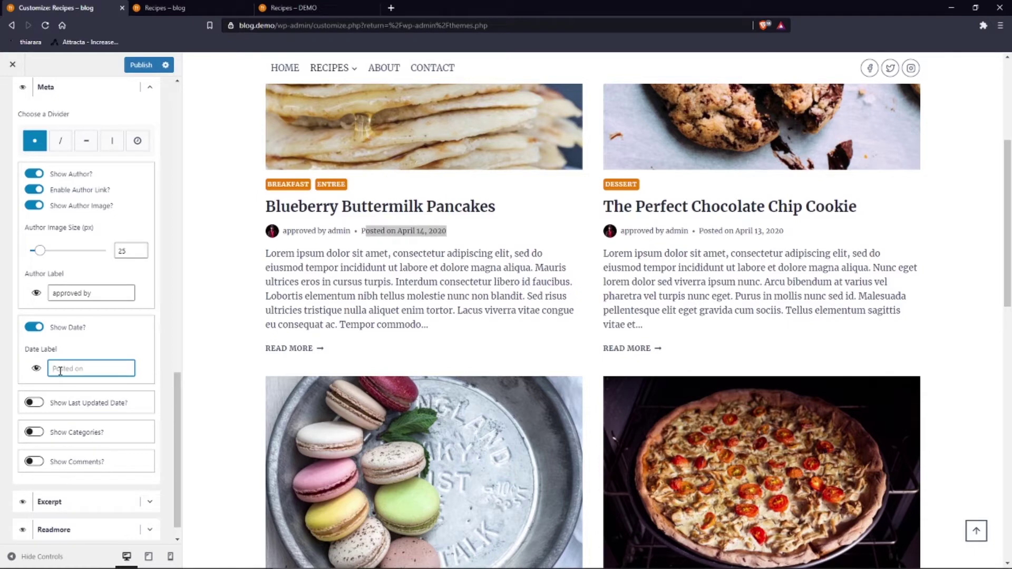
{"action": "type", "text": "P"}
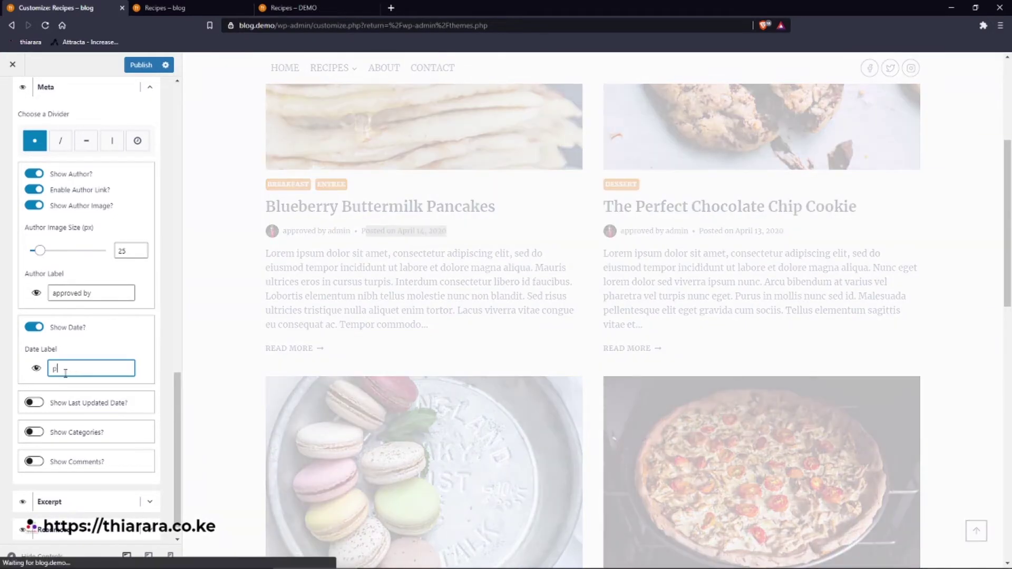
{"action": "type", "text": "ublished "}
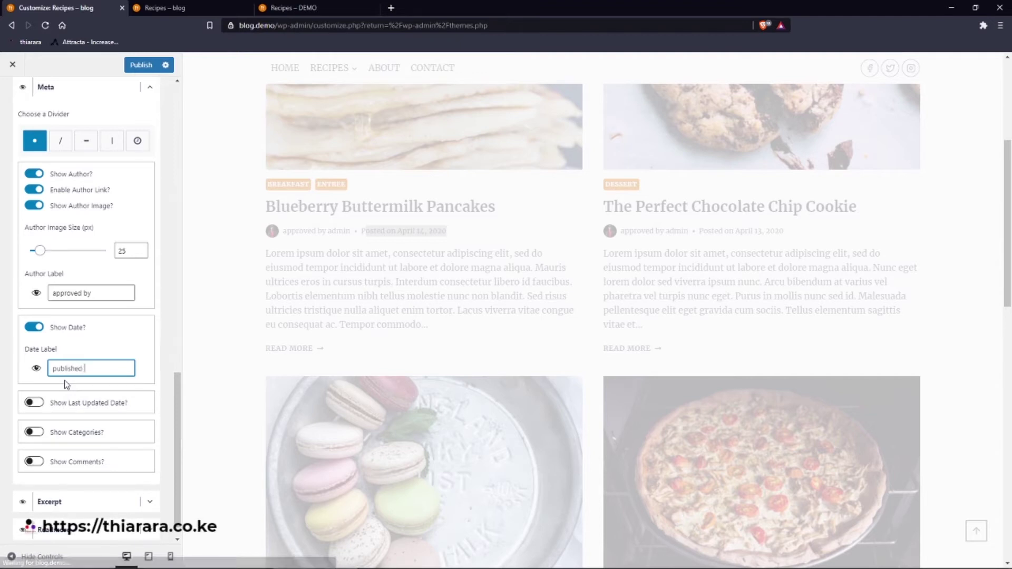
{"action": "type", "text": "onb"}
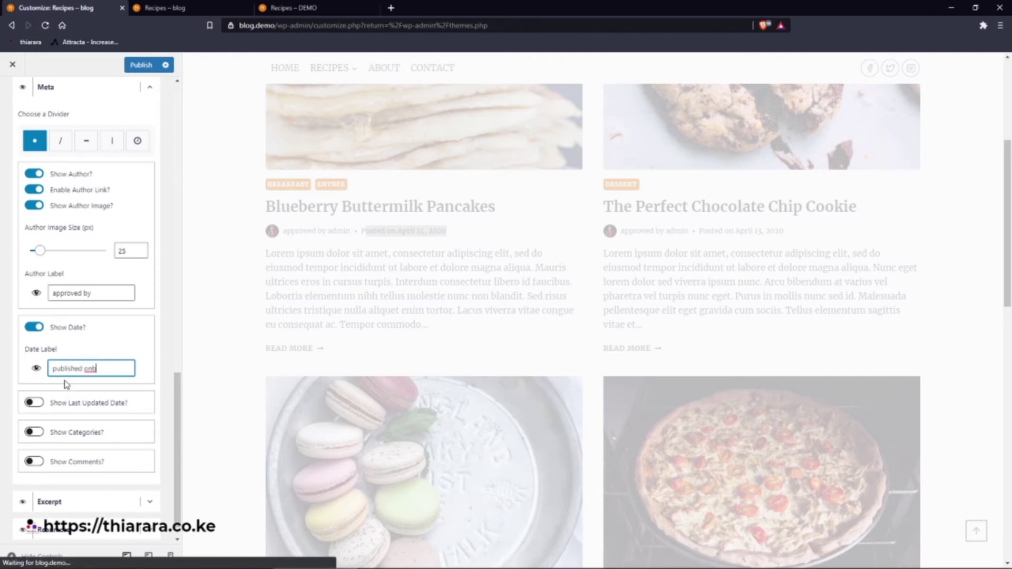
{"action": "key", "text": "BackSpace"}
{"action": "type", "text": ":"}
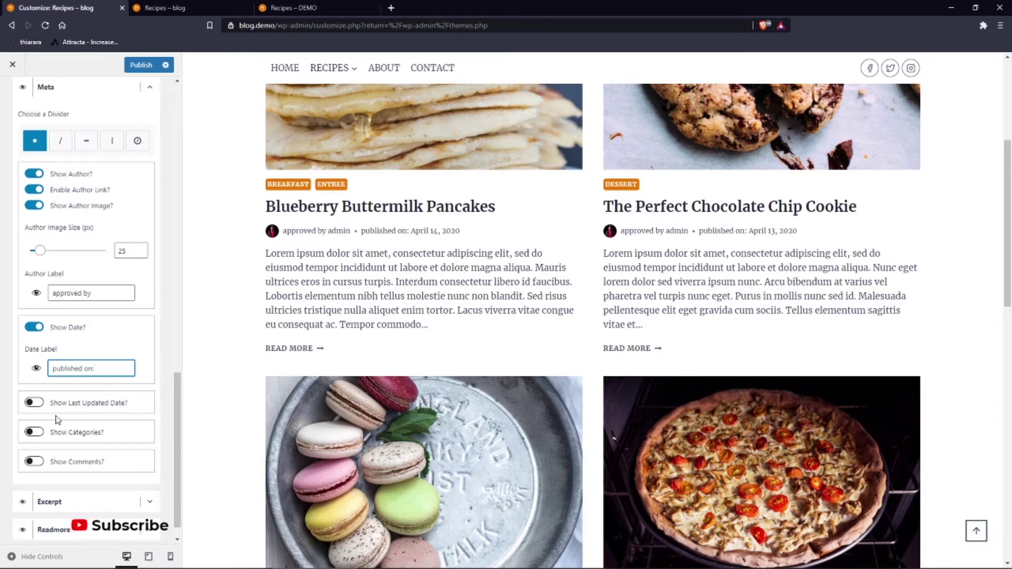
- Turn on "Show Last Updated Date?" in the post meta and make its default "Updated on" label visible
{"action": "left_click", "coordinate": [35, 403]}
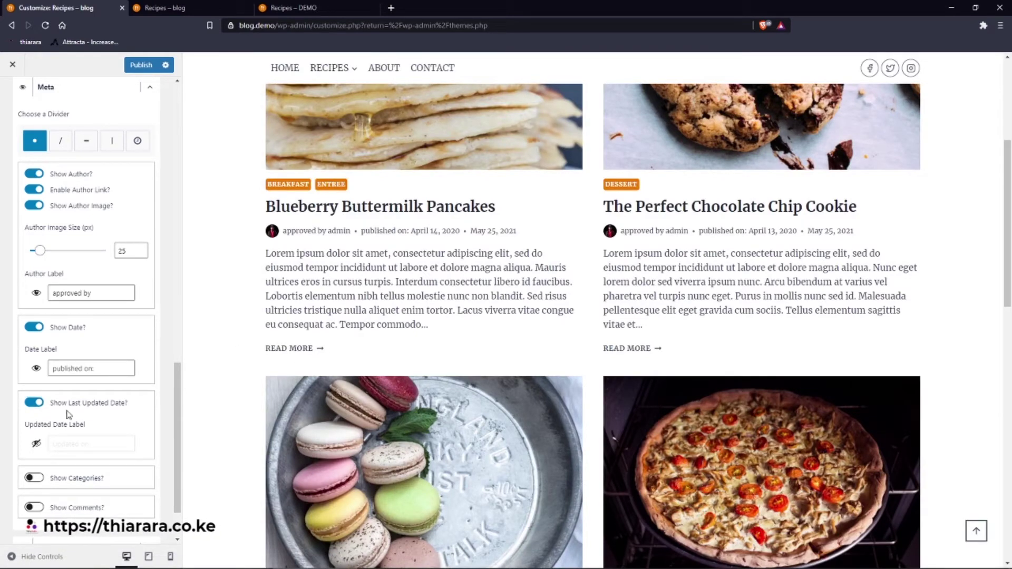
{"action": "left_click", "coordinate": [68, 444]}
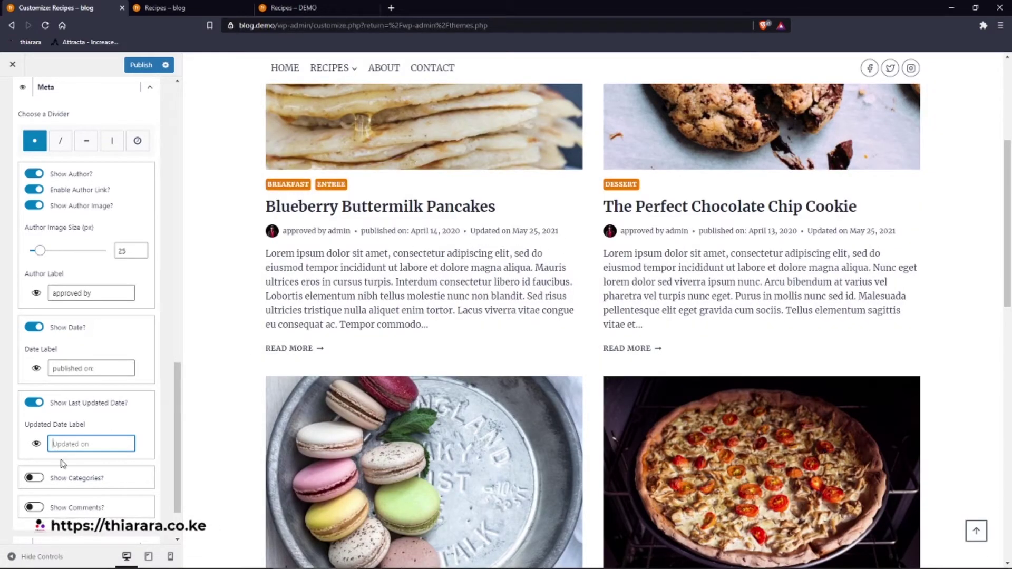
- Try the "Show Categories?" and "Show Comments?" options of the post meta and leave both turned off
{"action": "left_click", "coordinate": [35, 481]}
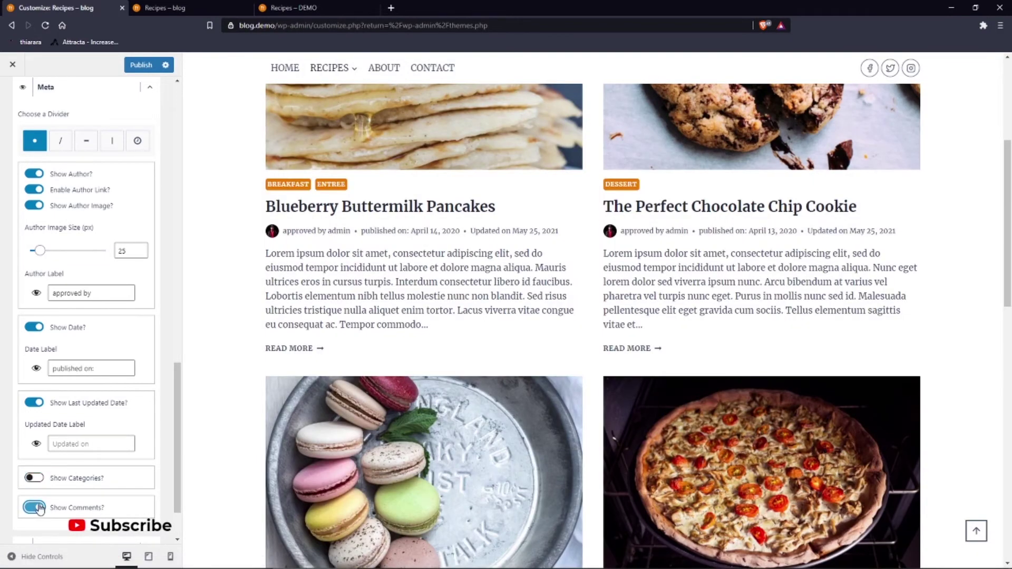
{"action": "left_click", "coordinate": [35, 507]}
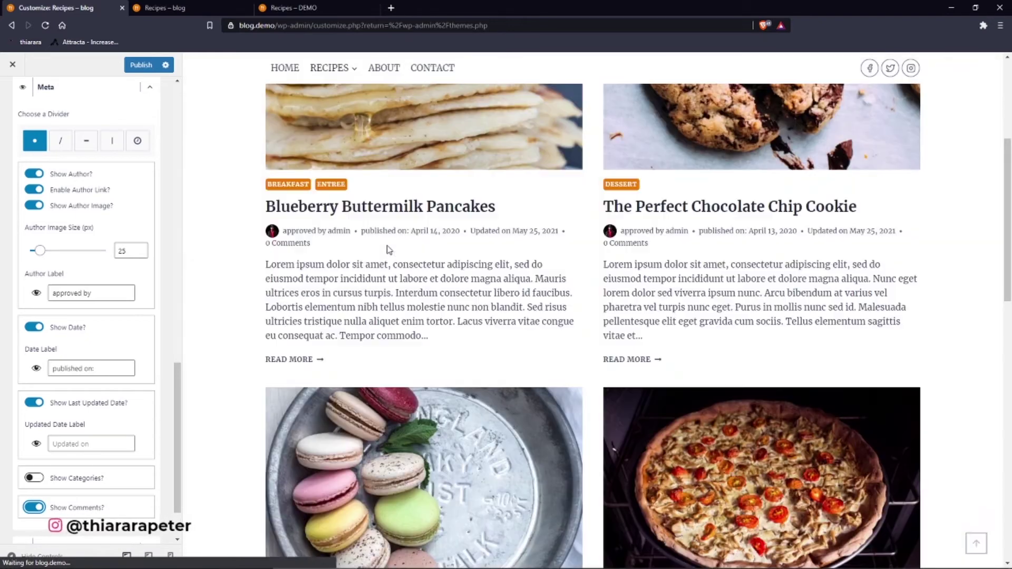
{"action": "left_click_drag", "start_coordinate": [303, 247], "coordinate": [265, 248]}
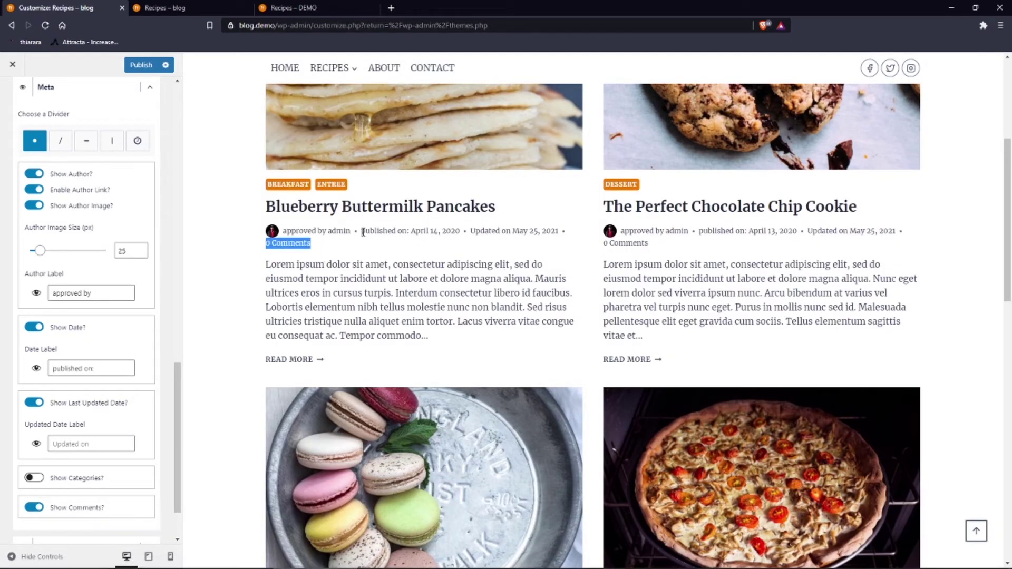
{"action": "left_click", "coordinate": [338, 243]}
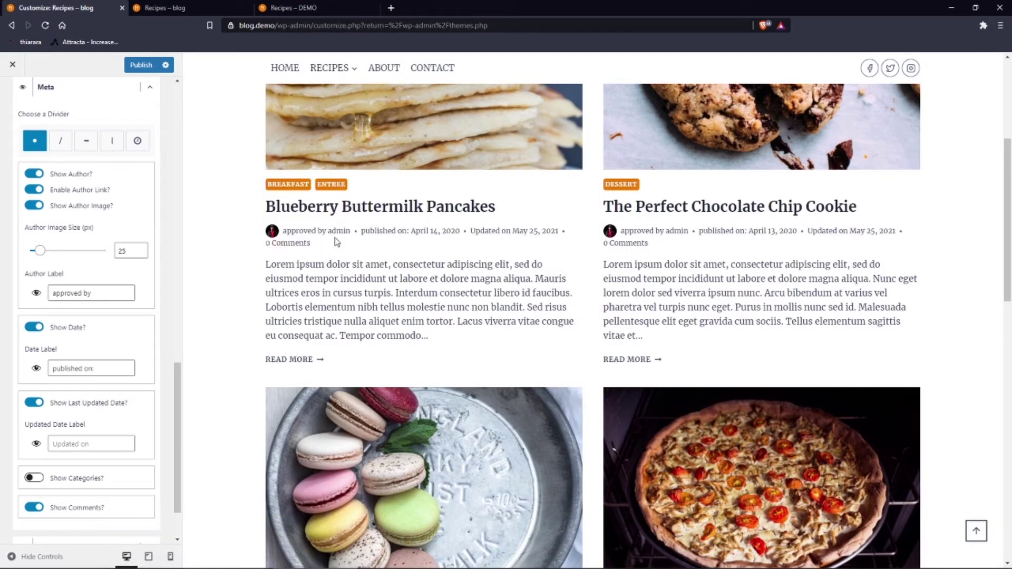
{"action": "left_click", "coordinate": [34, 507]}
{"action": "scroll", "coordinate": [48, 448], "scroll_direction": "down", "scroll_amount": 2}
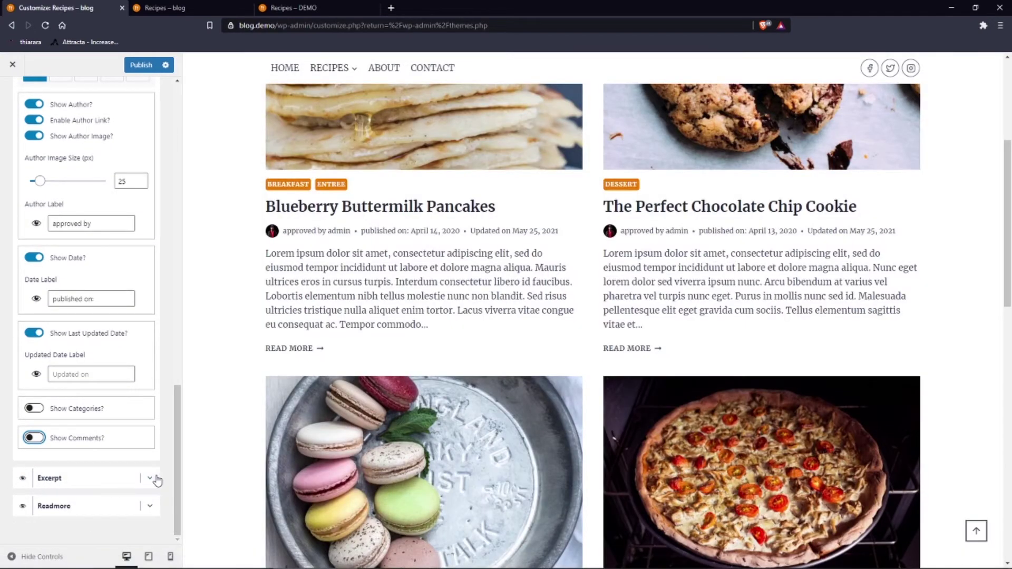
- Open the Excerpt settings and try the "Show Full Content?" option, leaving it turned off
{"action": "left_click", "coordinate": [150, 478]}
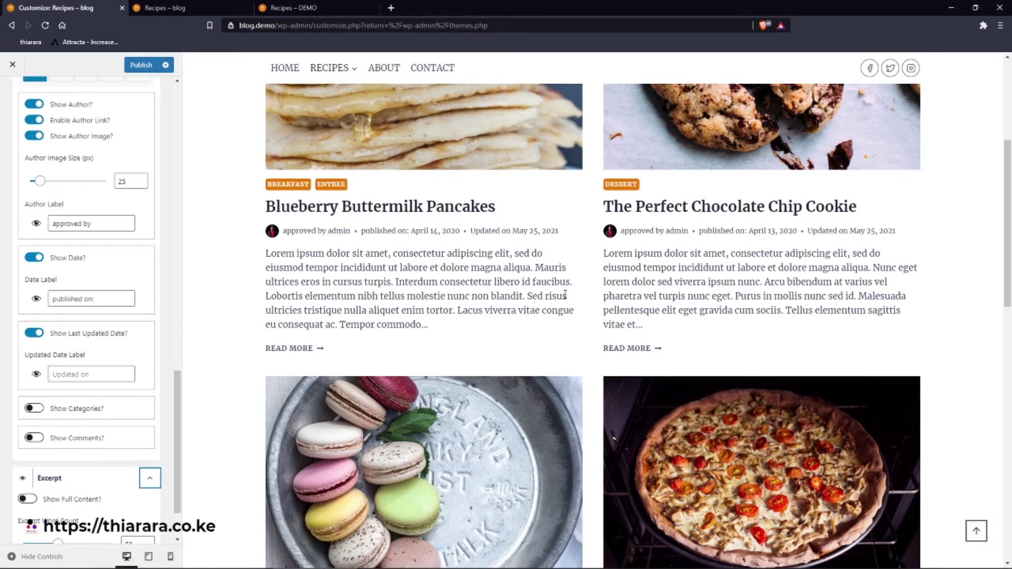
{"action": "scroll", "coordinate": [109, 405], "scroll_direction": "down", "scroll_amount": 2}
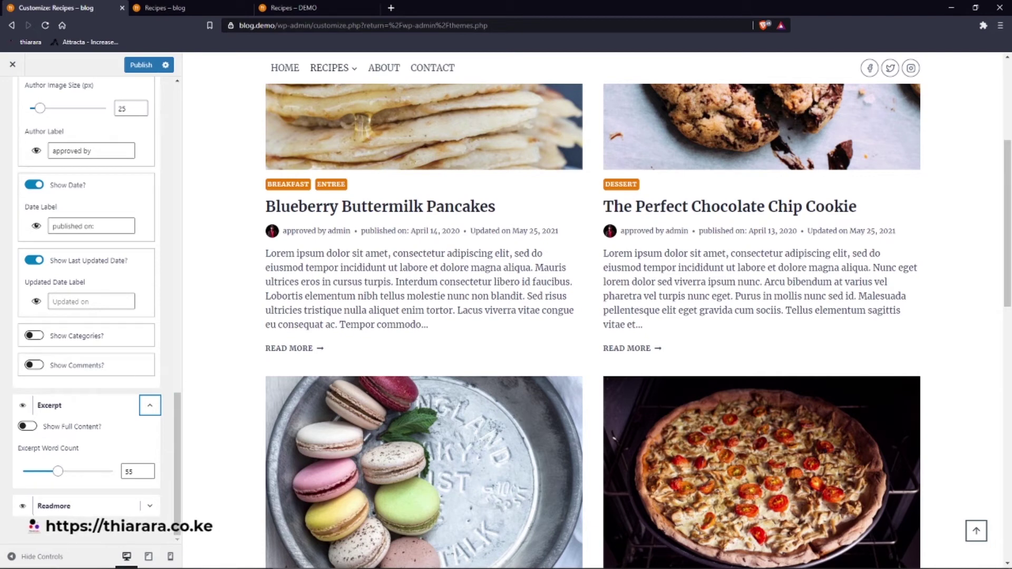
{"action": "left_click", "coordinate": [25, 428]}
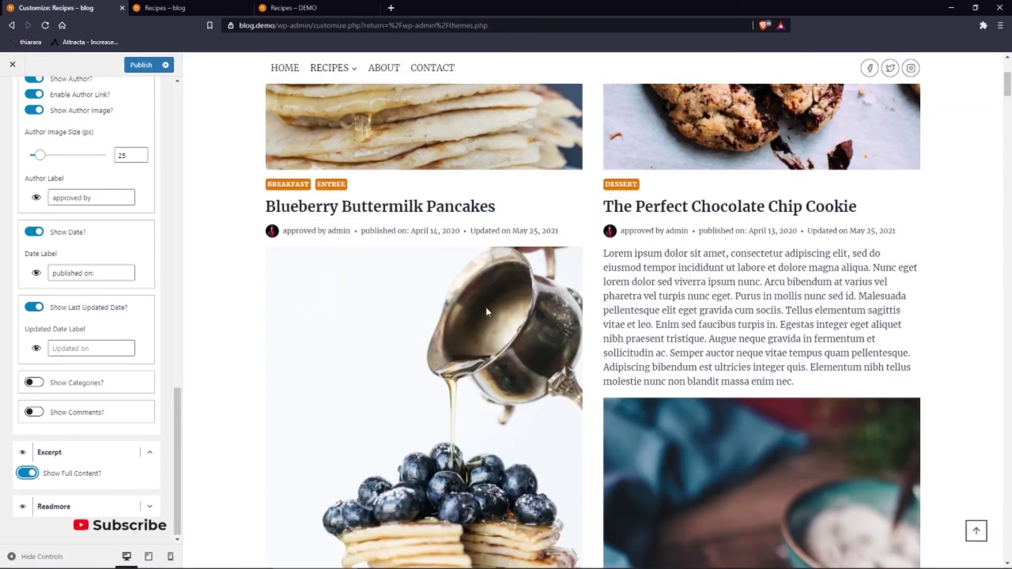
{"action": "scroll", "coordinate": [486, 311], "scroll_direction": "down", "scroll_amount": 15}
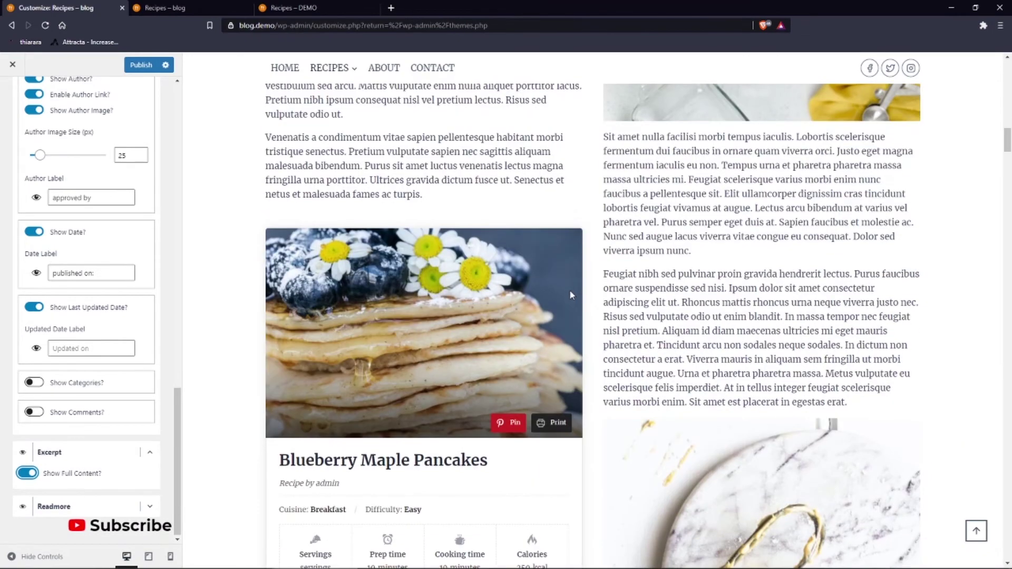
{"action": "scroll", "coordinate": [570, 290], "scroll_direction": "down", "scroll_amount": 5}
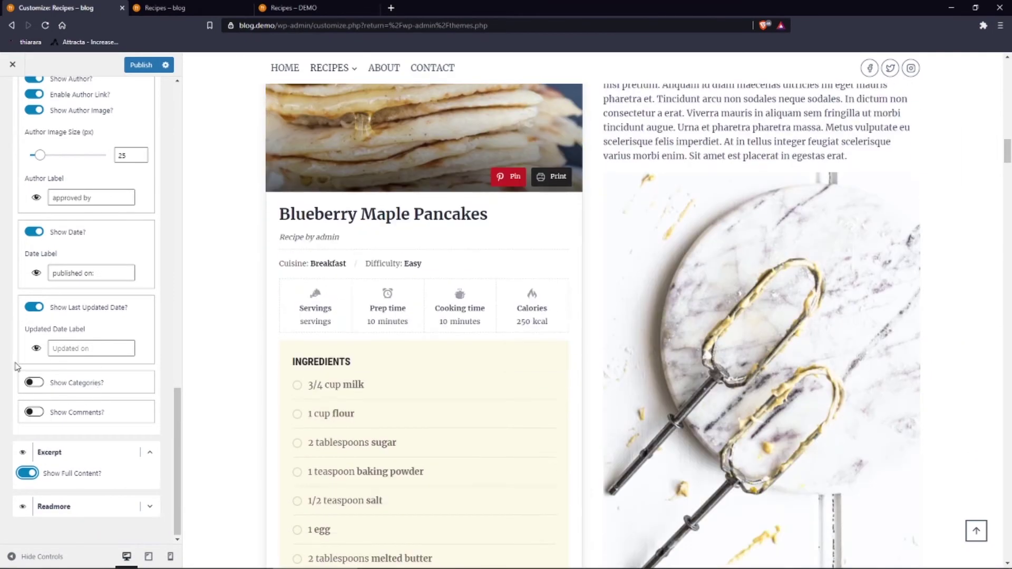
{"action": "left_click", "coordinate": [26, 473]}
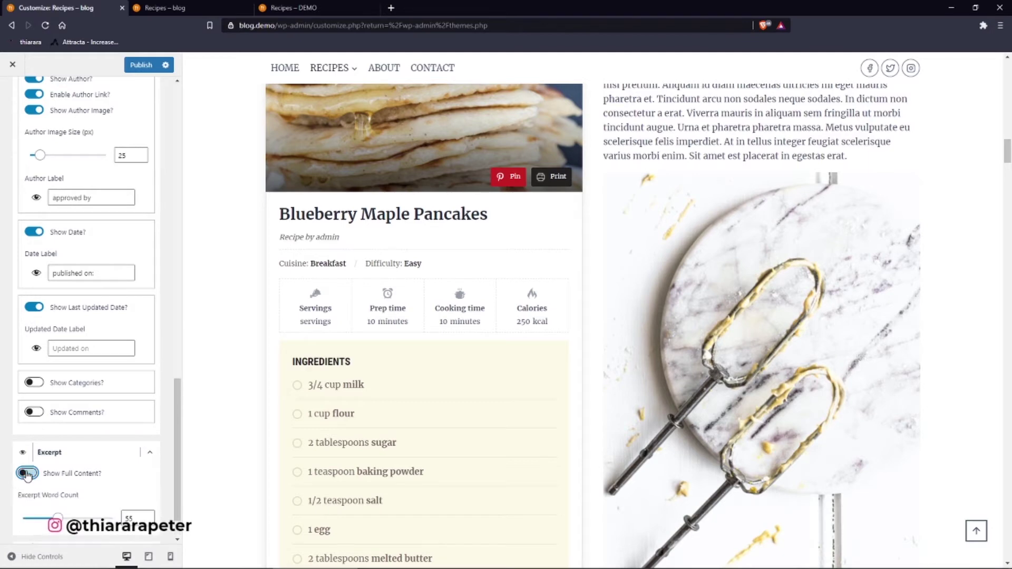
- Set the Excerpt Word Count to 20 and check the shortened excerpts across the recipe posts
{"action": "scroll", "coordinate": [26, 473], "scroll_direction": "down", "scroll_amount": 1}
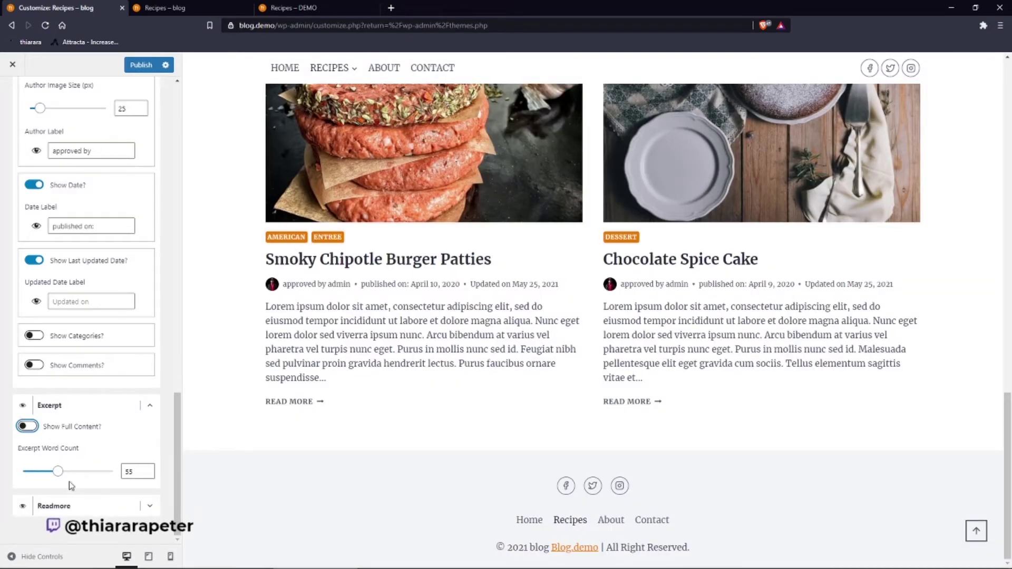
{"action": "left_click", "coordinate": [146, 475]}
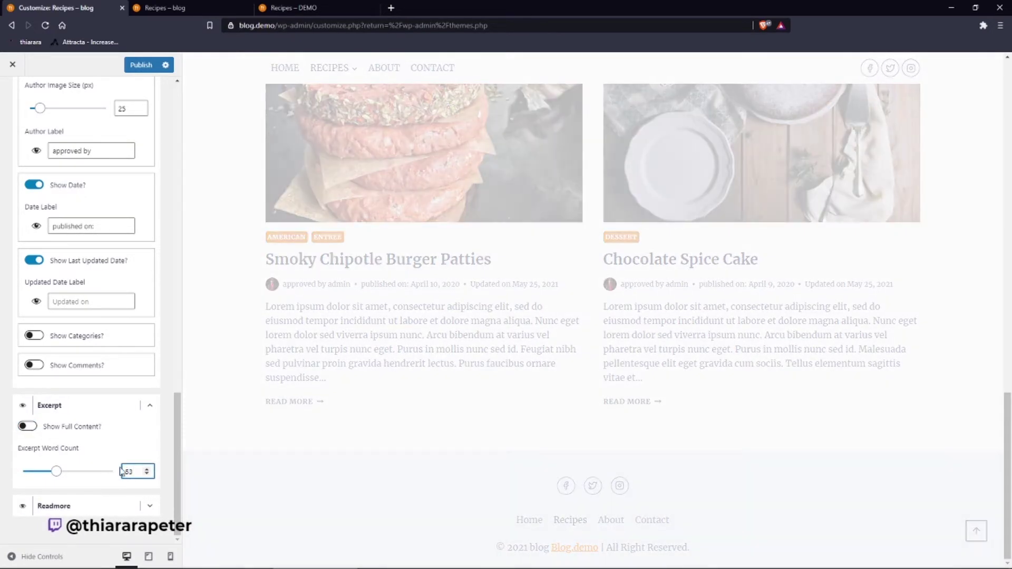
{"action": "left_click_drag", "start_coordinate": [129, 474], "coordinate": [121, 471]}
{"action": "type", "text": "20"}
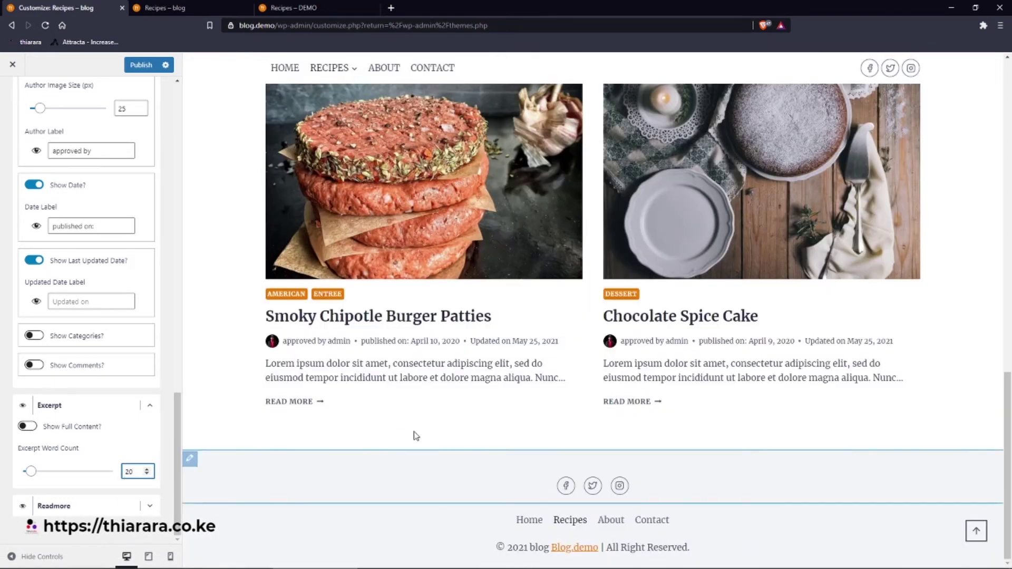
{"action": "scroll", "coordinate": [633, 363], "scroll_direction": "up", "scroll_amount": 6}
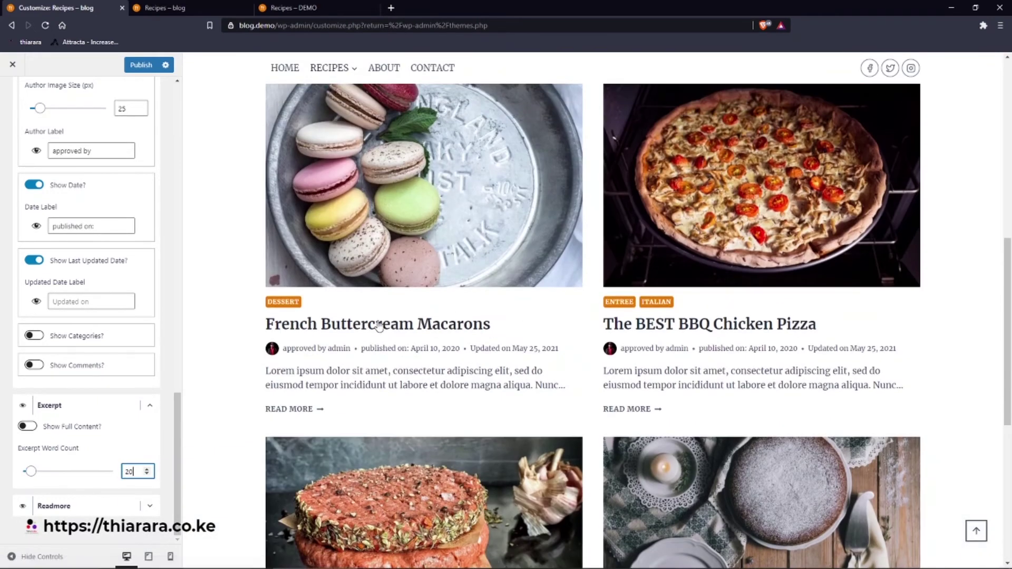
{"action": "scroll", "coordinate": [614, 371], "scroll_direction": "up", "scroll_amount": 2}
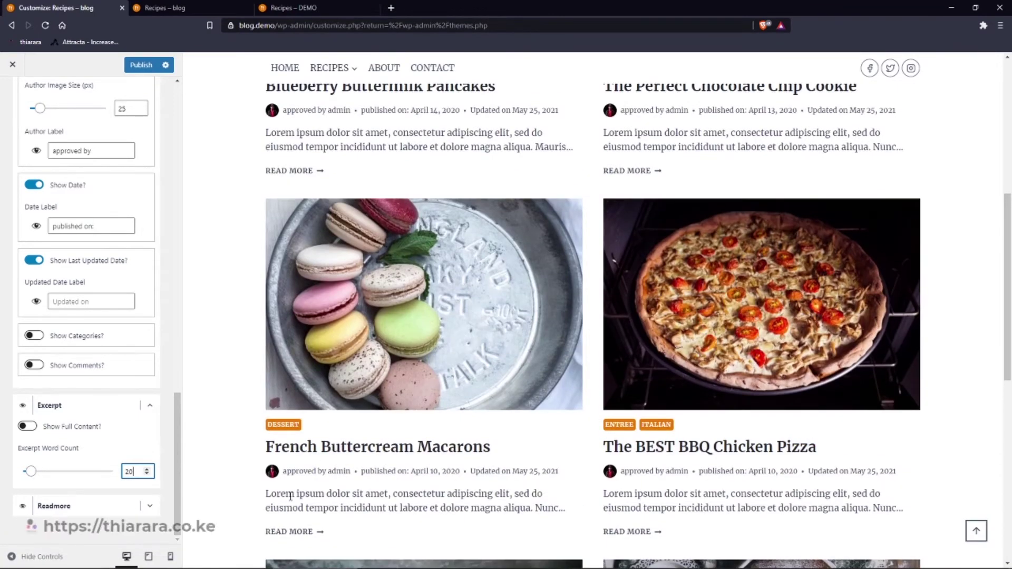
{"action": "scroll", "coordinate": [297, 499], "scroll_direction": "down", "scroll_amount": 2}
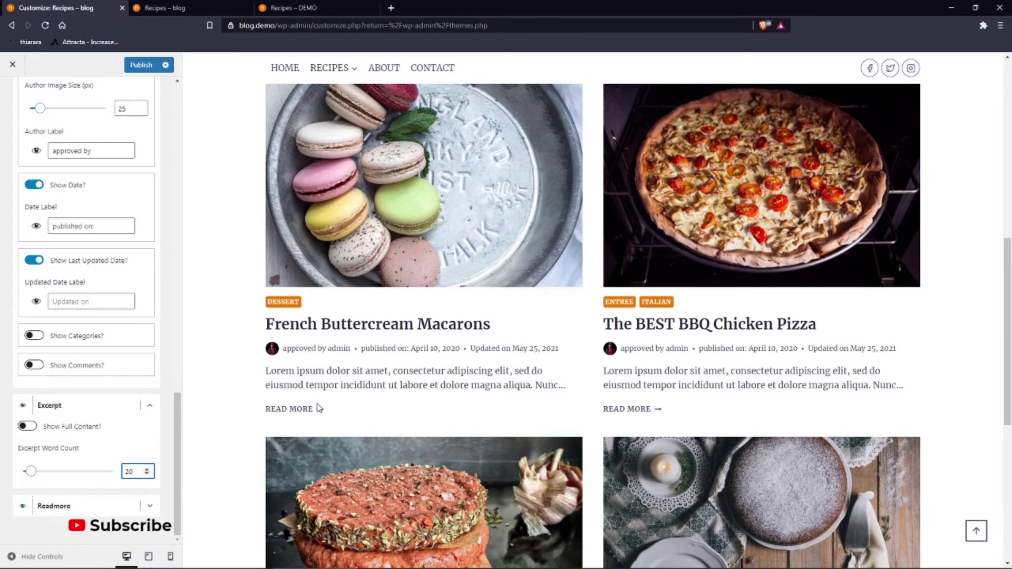
- Open the Readmore settings and try a custom label beginning with "vi"
{"action": "left_click", "coordinate": [150, 506]}
{"action": "scroll", "coordinate": [121, 505], "scroll_direction": "down", "scroll_amount": 1}
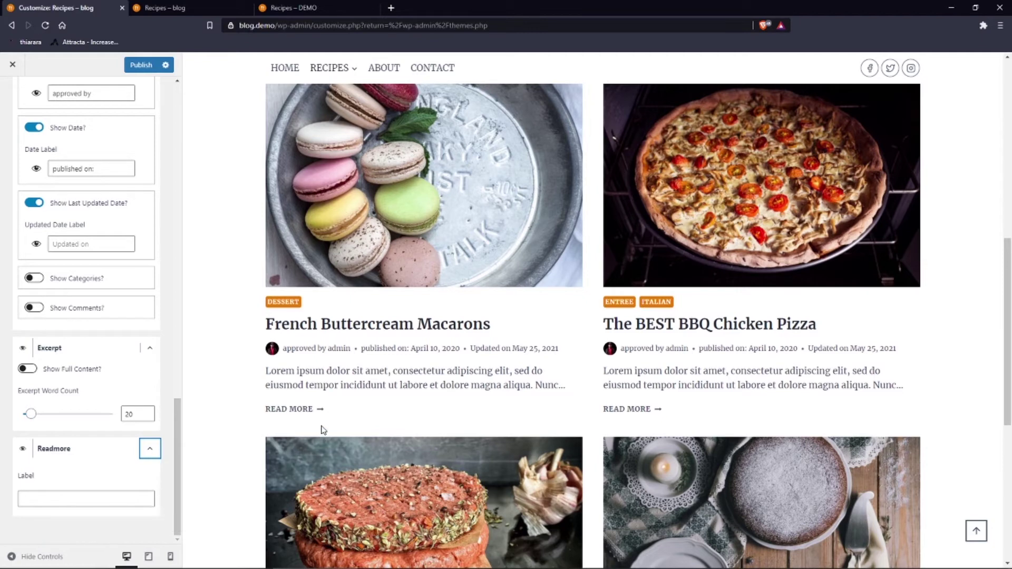
{"action": "left_click", "coordinate": [53, 498]}
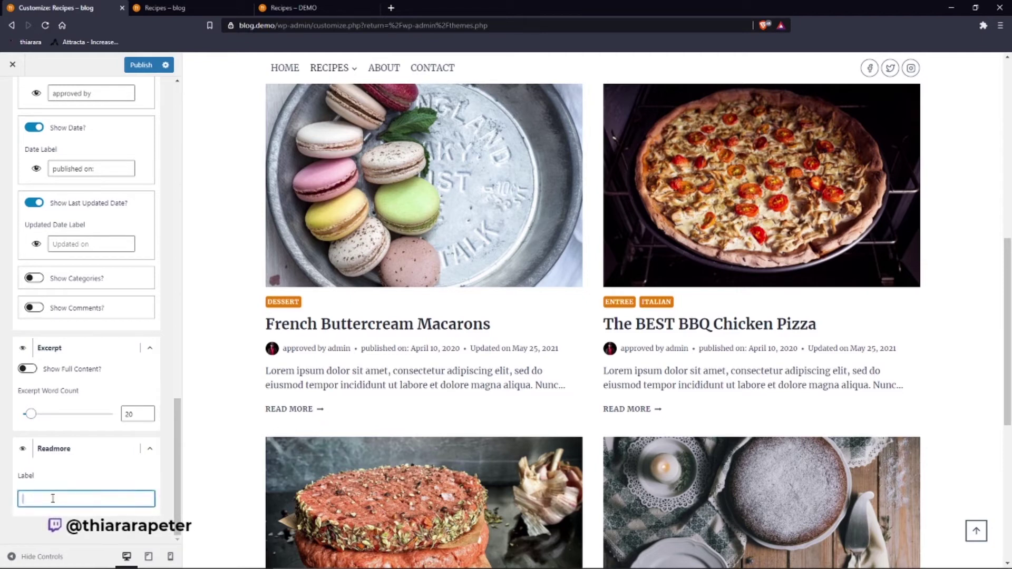
{"action": "type", "text": "vi"}
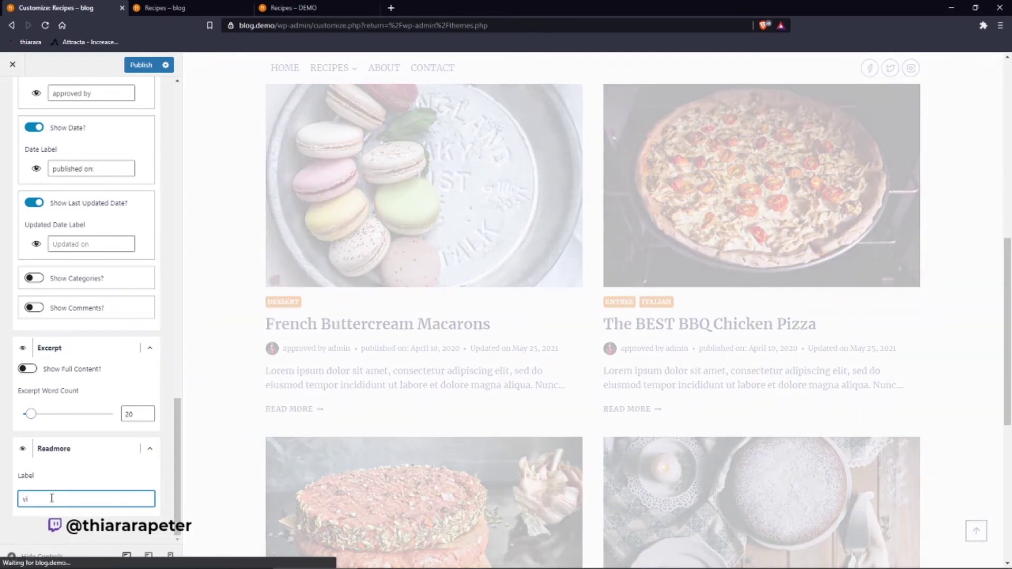
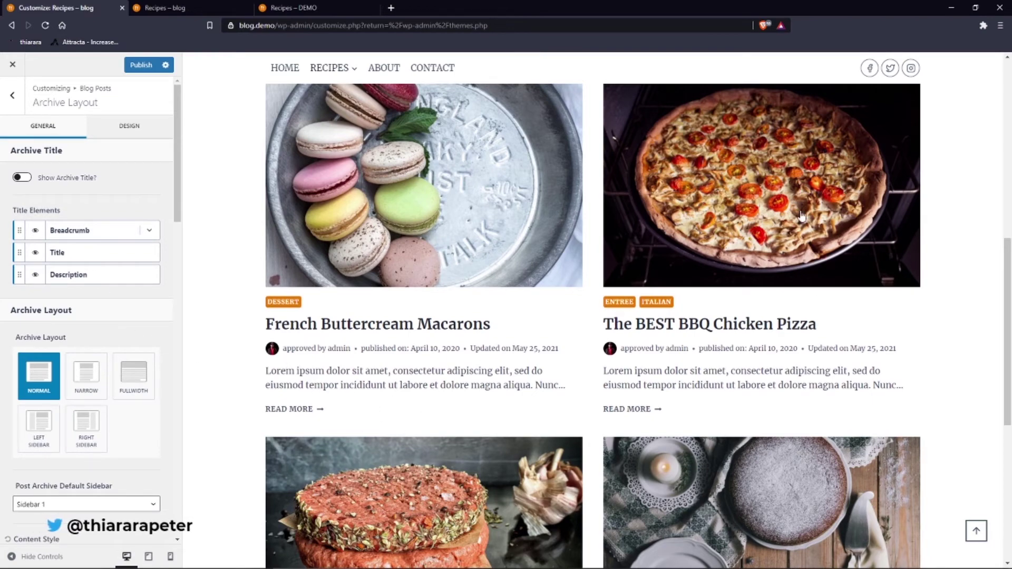
- Review the Archive Layout design options for the title colors, item fonts, category and meta colors, and backgrounds
{"action": "scroll", "coordinate": [412, 130], "scroll_direction": "up", "scroll_amount": 8}
{"action": "left_click", "coordinate": [130, 128]}
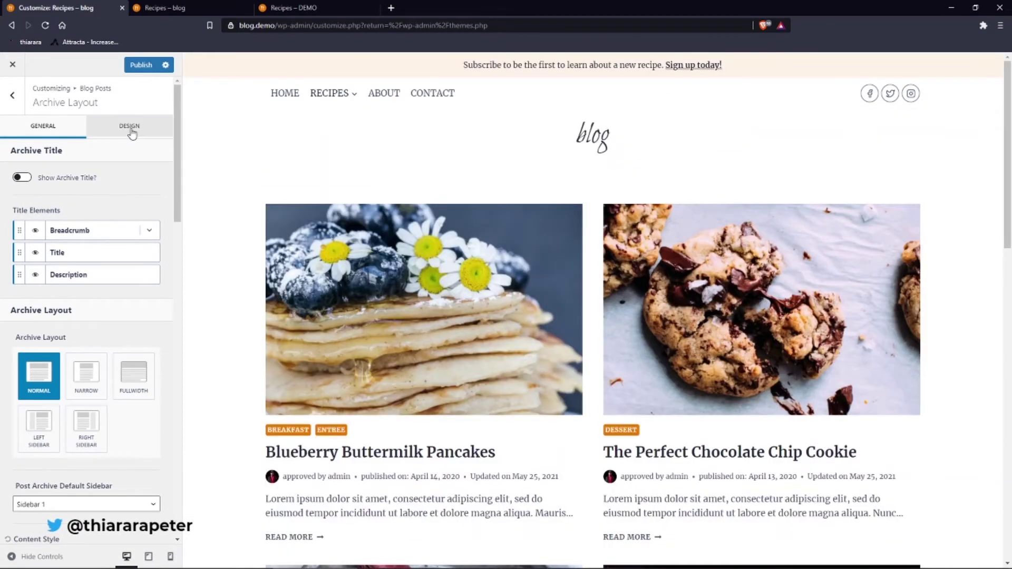
{"action": "scroll", "coordinate": [150, 194], "scroll_direction": "down", "scroll_amount": 3}
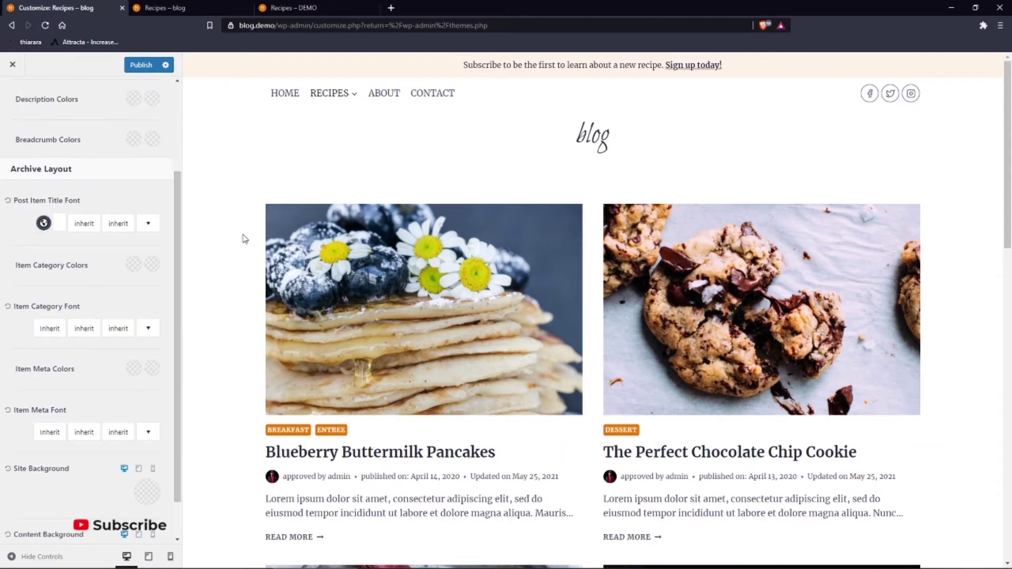
{"action": "scroll", "coordinate": [150, 195], "scroll_direction": "up", "scroll_amount": 1}
{"action": "scroll", "coordinate": [150, 194], "scroll_direction": "up", "scroll_amount": 1}
{"action": "scroll", "coordinate": [411, 210], "scroll_direction": "down", "scroll_amount": 3}
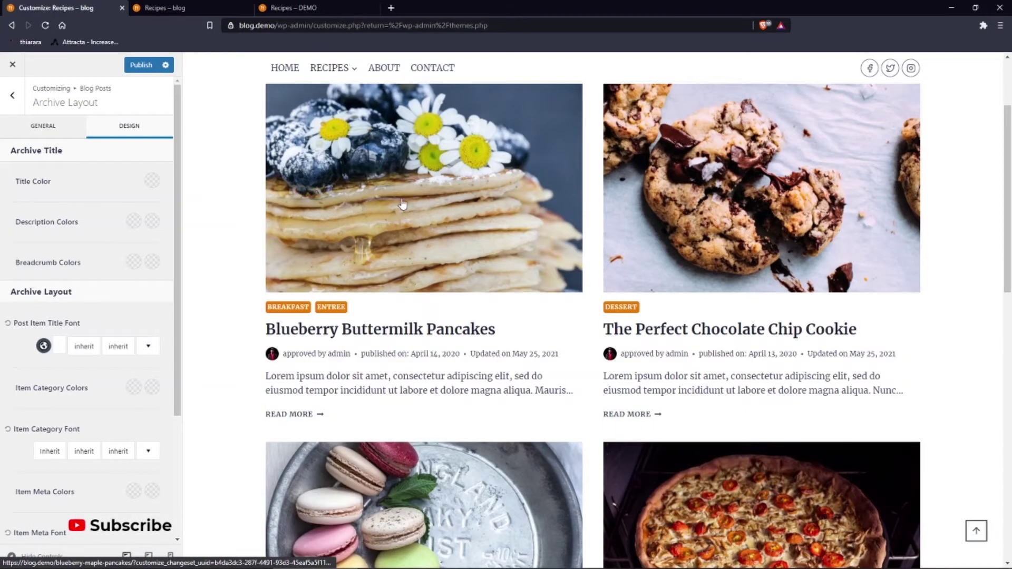
{"action": "scroll", "coordinate": [581, 188], "scroll_direction": "up", "scroll_amount": 3}
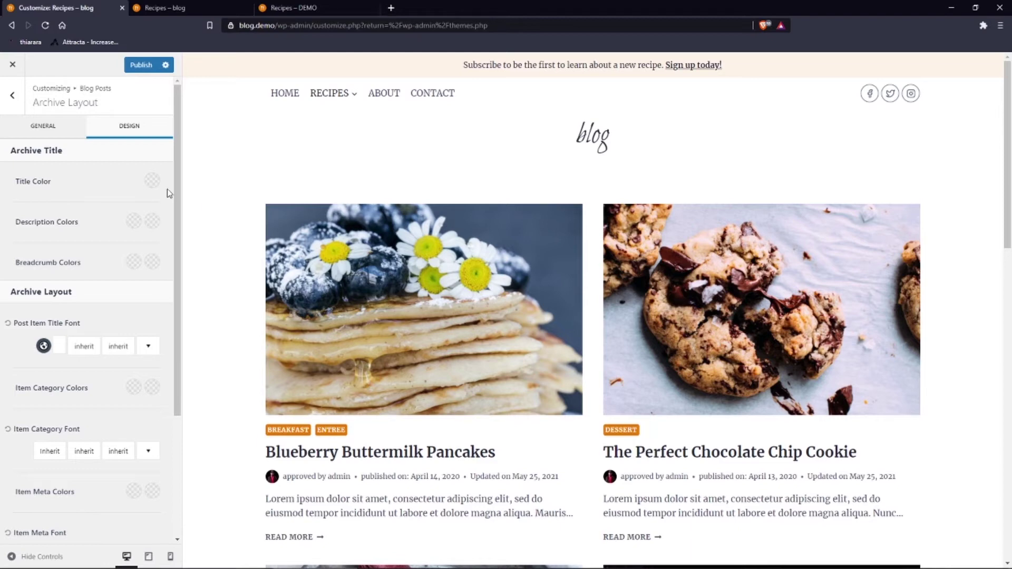
- Turn on "Show Archive Title?" and try centered title alignment before setting it back to left
{"action": "left_click", "coordinate": [42, 126]}
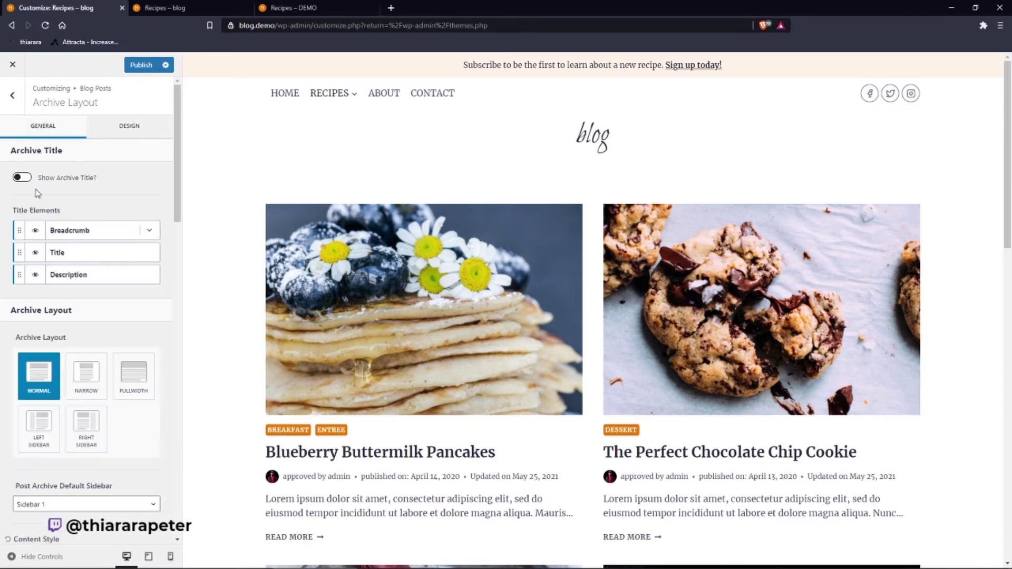
{"action": "left_click", "coordinate": [22, 178]}
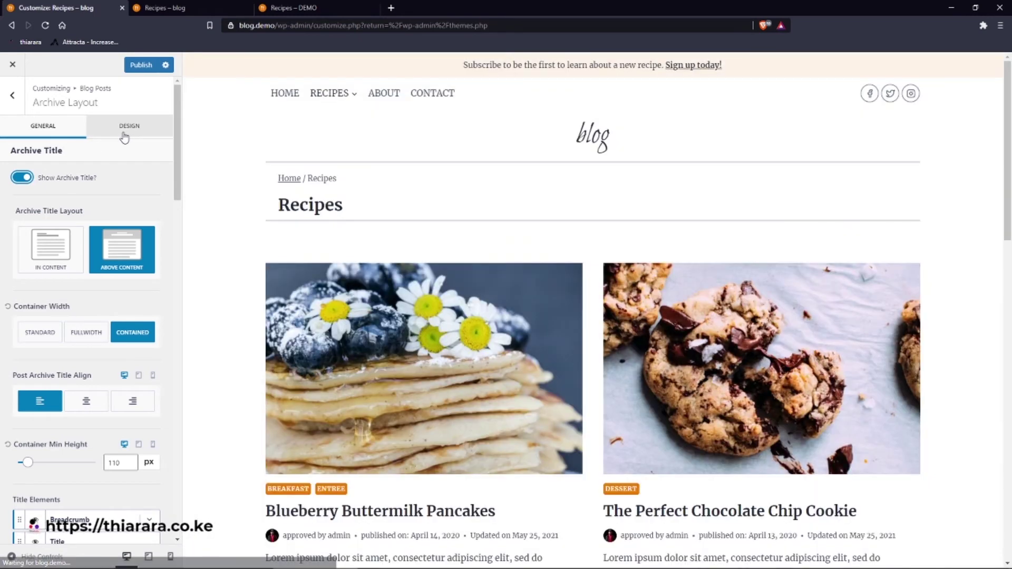
{"action": "left_click", "coordinate": [125, 133]}
{"action": "left_click", "coordinate": [44, 128]}
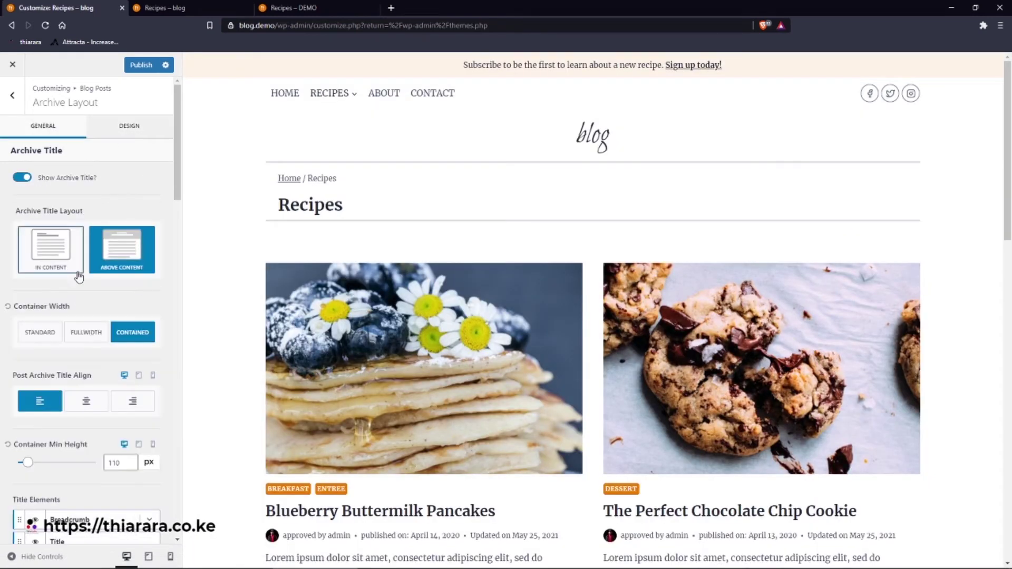
{"action": "left_click", "coordinate": [89, 404]}
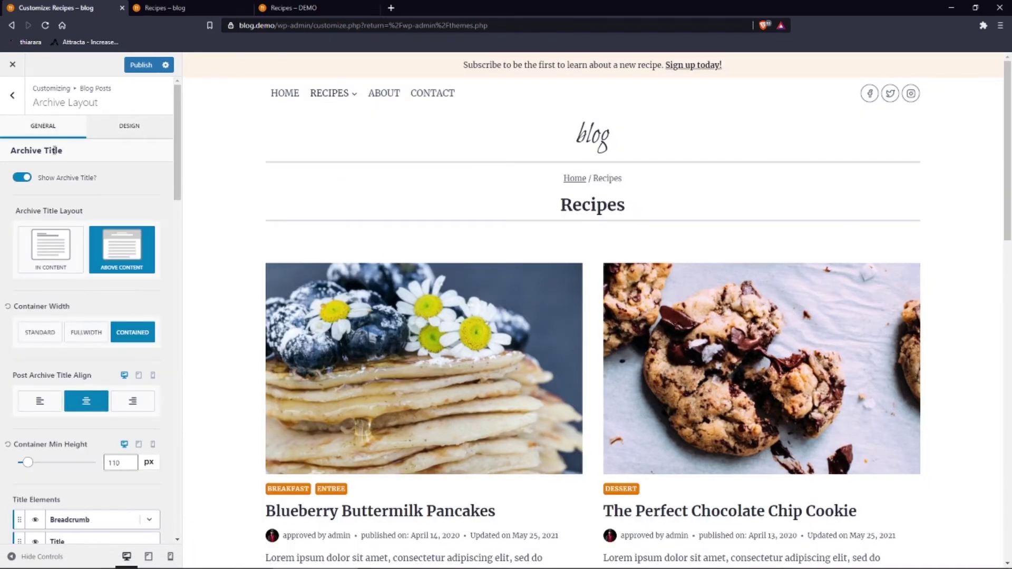
{"action": "left_click", "coordinate": [36, 400]}
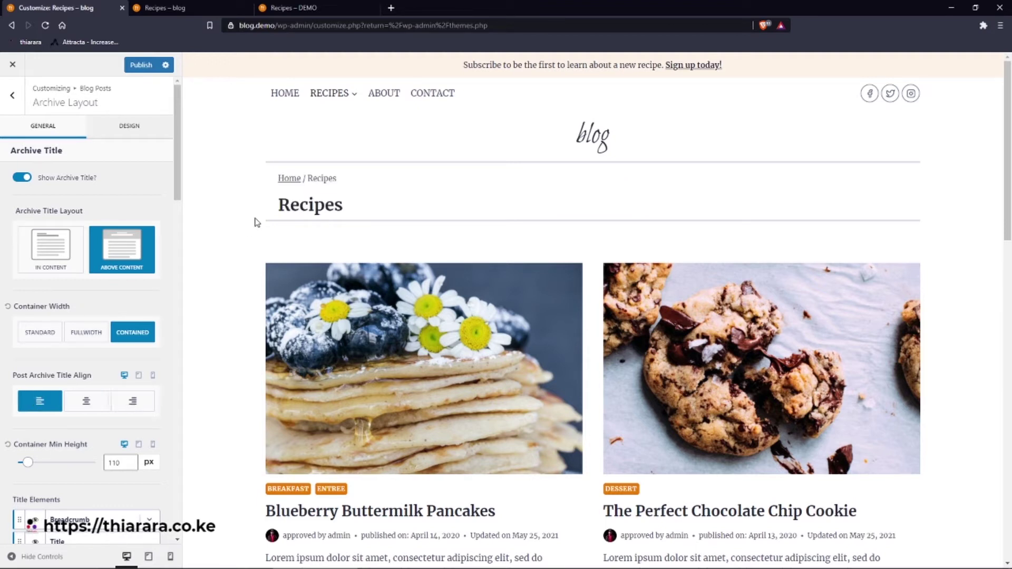
- Set the archive title's Title Color to a light pinkish red in the design settings
{"action": "left_click", "coordinate": [144, 128]}
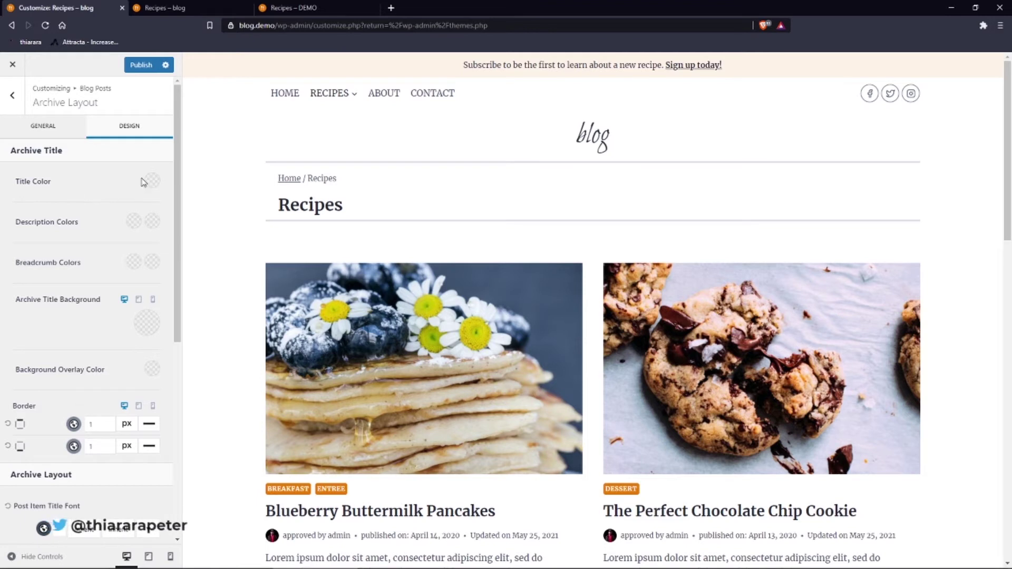
{"action": "left_click", "coordinate": [153, 182]}
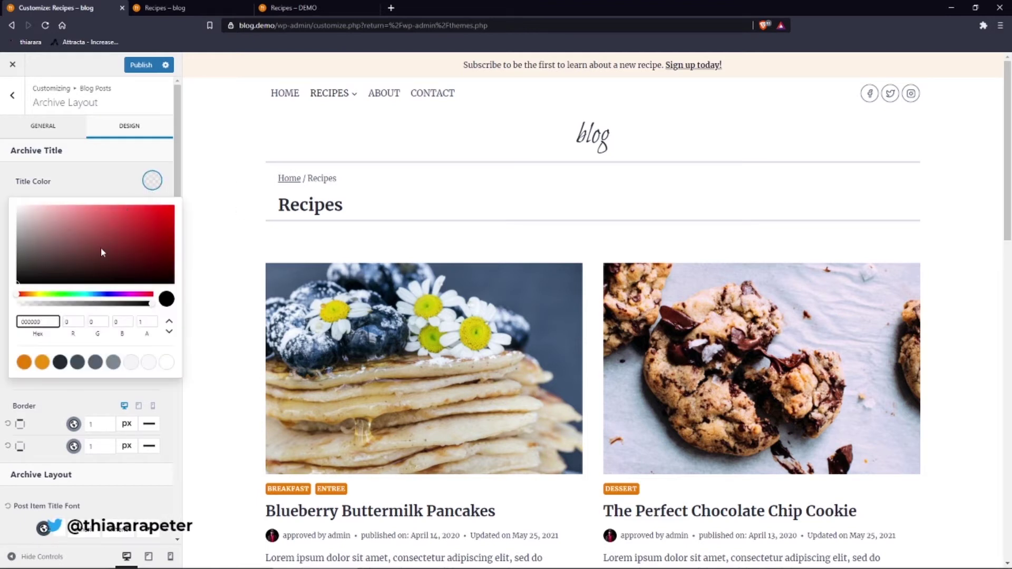
{"action": "left_click", "coordinate": [123, 213]}
{"action": "left_click", "coordinate": [151, 181]}
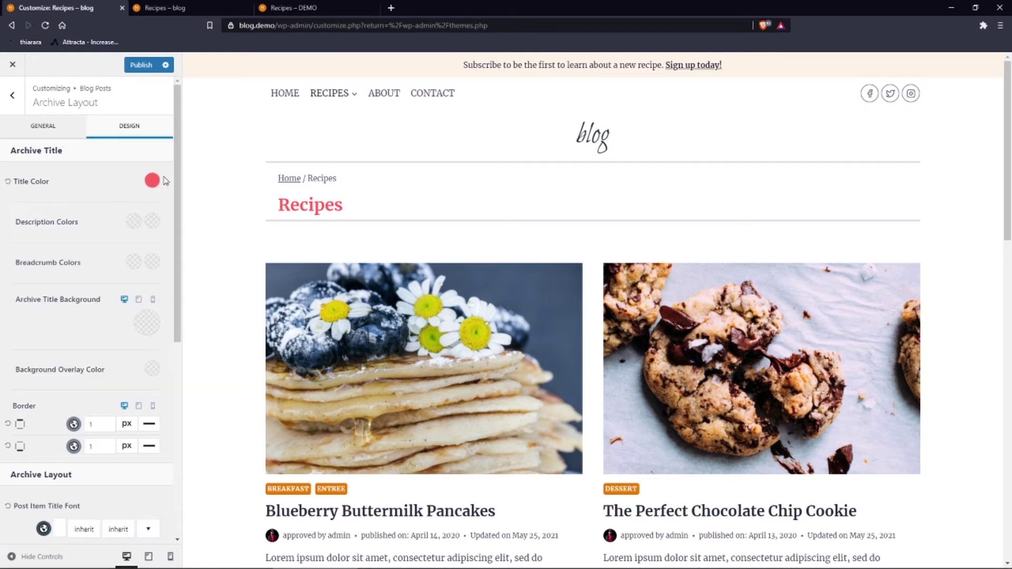
- Set the archive title's Description Colors to red FF1F1F for the first color and light blue for the second
{"action": "left_click", "coordinate": [133, 222]}
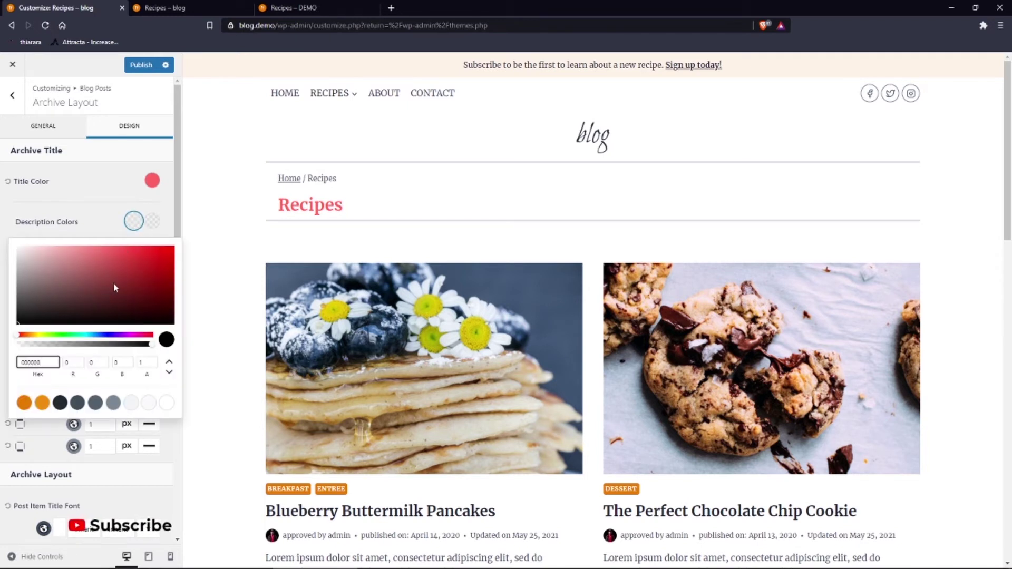
{"action": "left_click", "coordinate": [155, 248]}
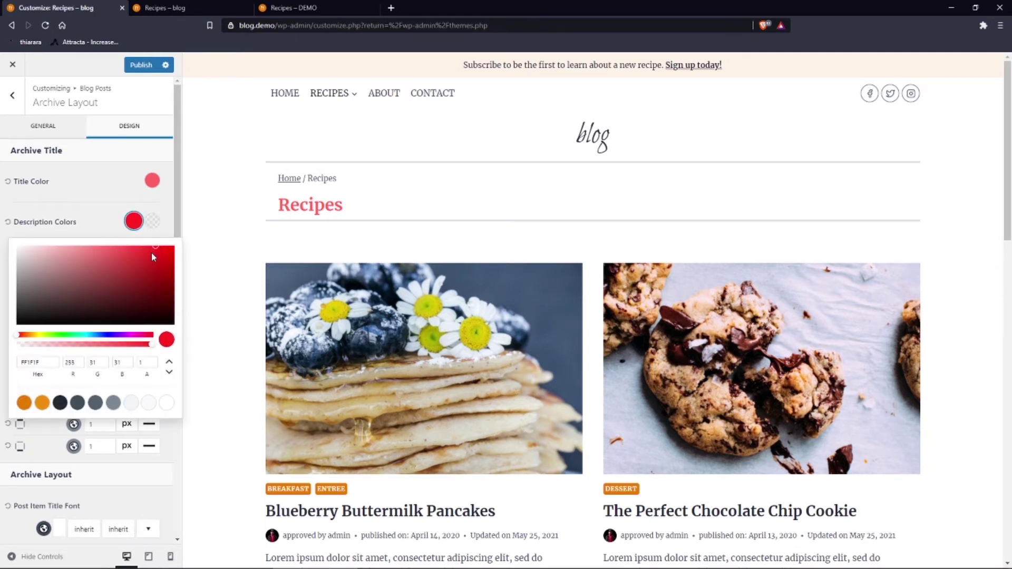
{"action": "left_click", "coordinate": [133, 221]}
{"action": "left_click", "coordinate": [153, 221]}
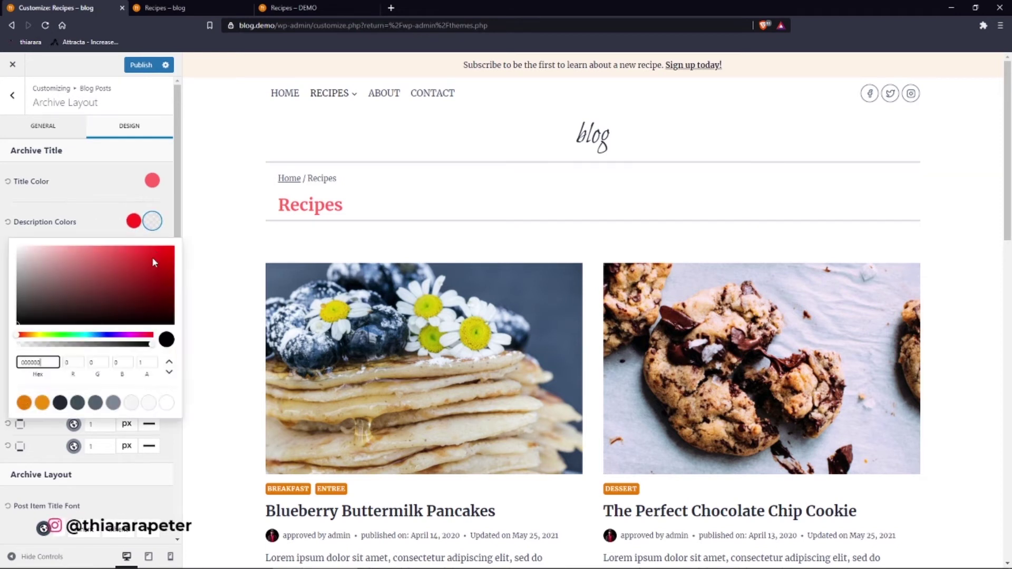
{"action": "left_click", "coordinate": [95, 333]}
{"action": "left_click_drag", "start_coordinate": [105, 288], "coordinate": [126, 253]}
{"action": "left_click", "coordinate": [152, 221]}
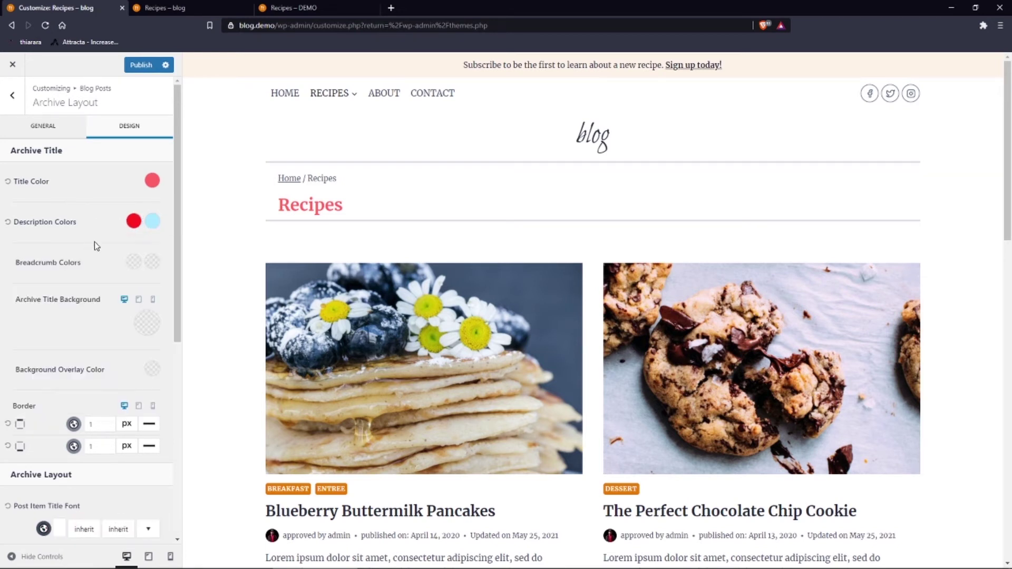
- Set the archive title's Breadcrumb Colors to dark red DF0606 for the first color and bright green for the second
{"action": "left_click", "coordinate": [133, 262]}
{"action": "left_click_drag", "start_coordinate": [103, 151], "coordinate": [162, 84]}
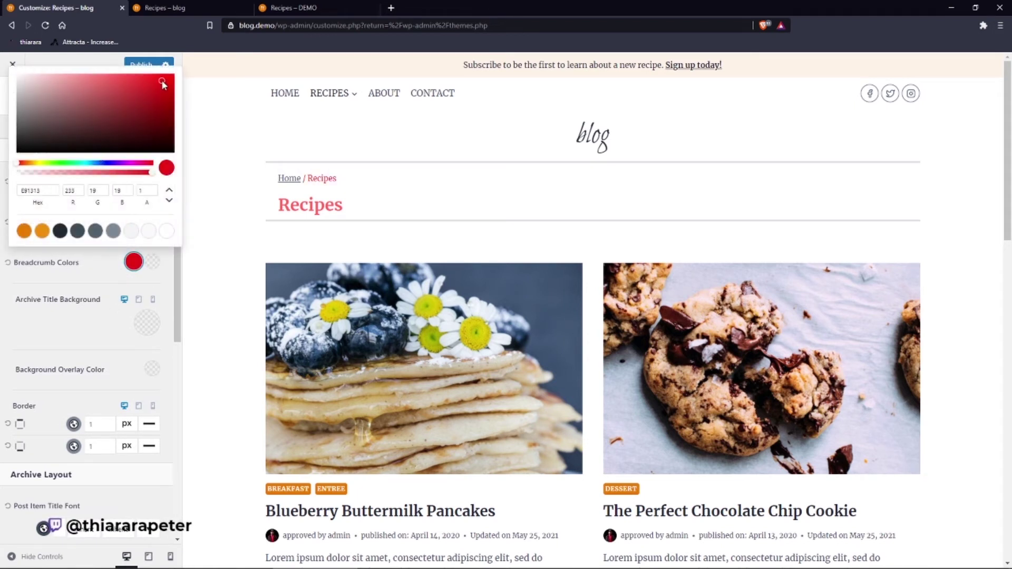
{"action": "left_click", "coordinate": [169, 84]}
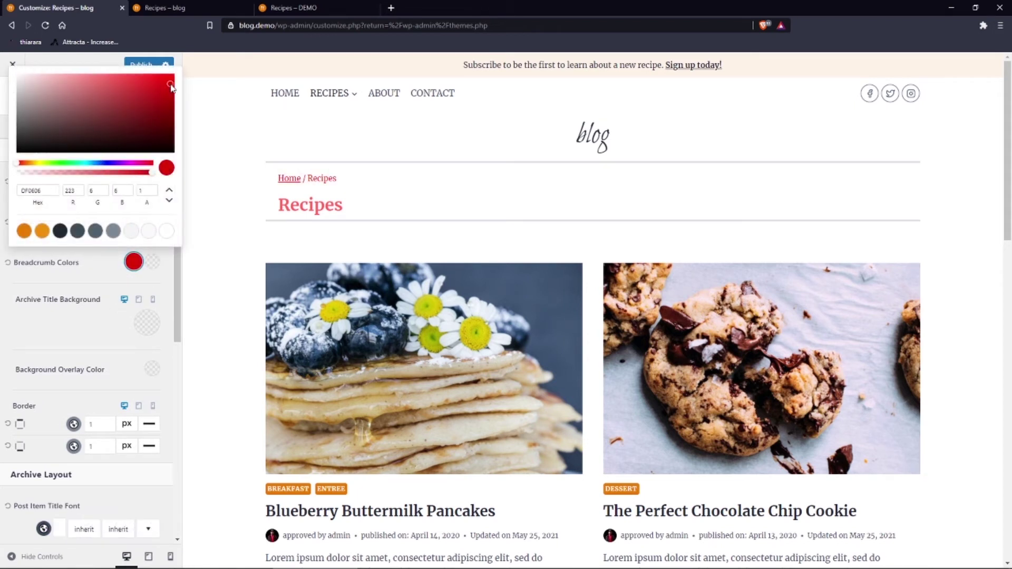
{"action": "left_click", "coordinate": [105, 297]}
{"action": "left_click", "coordinate": [152, 262]}
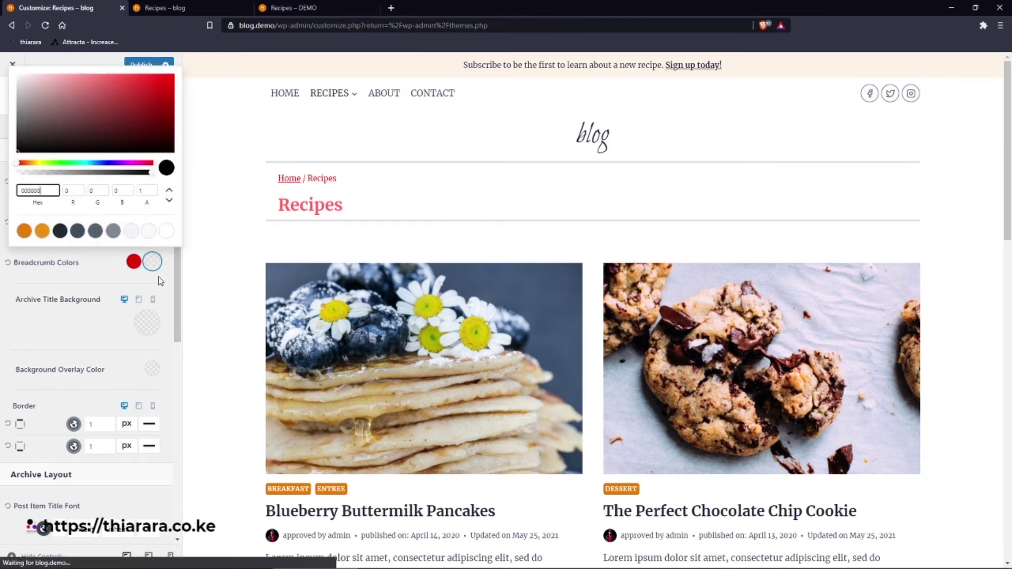
{"action": "left_click_drag", "start_coordinate": [77, 168], "coordinate": [61, 164]}
{"action": "left_click", "coordinate": [164, 97]}
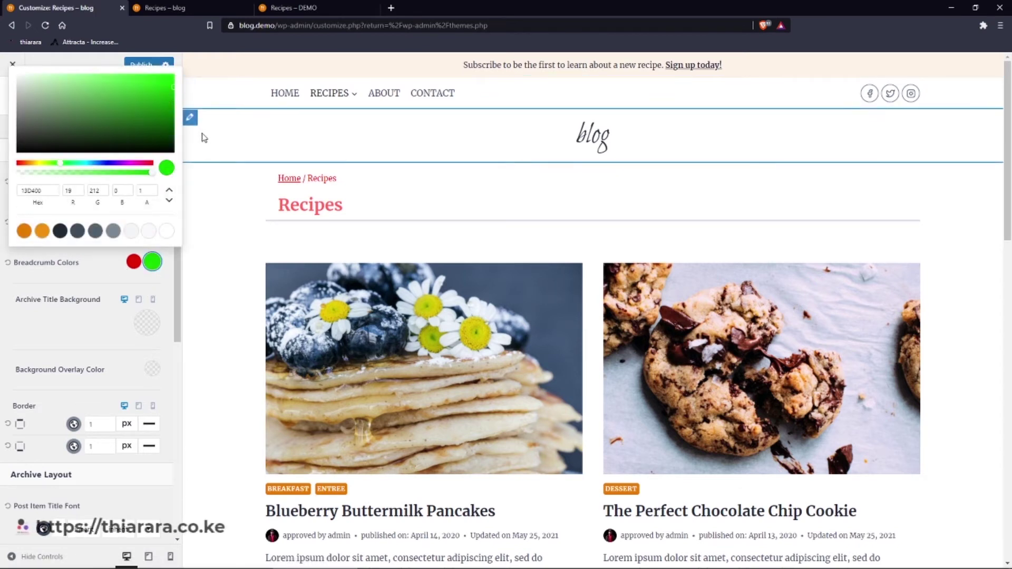
{"action": "left_click", "coordinate": [190, 85]}
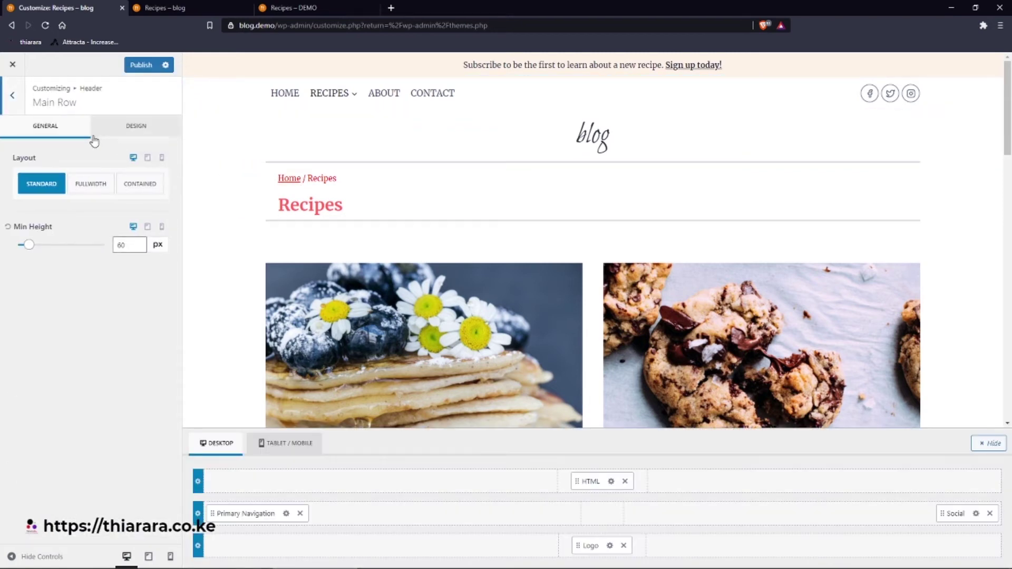
- Leave the header Main Row settings and return to the Blog Posts Archive Layout design options
{"action": "left_click", "coordinate": [12, 95]}
{"action": "left_click", "coordinate": [54, 267]}
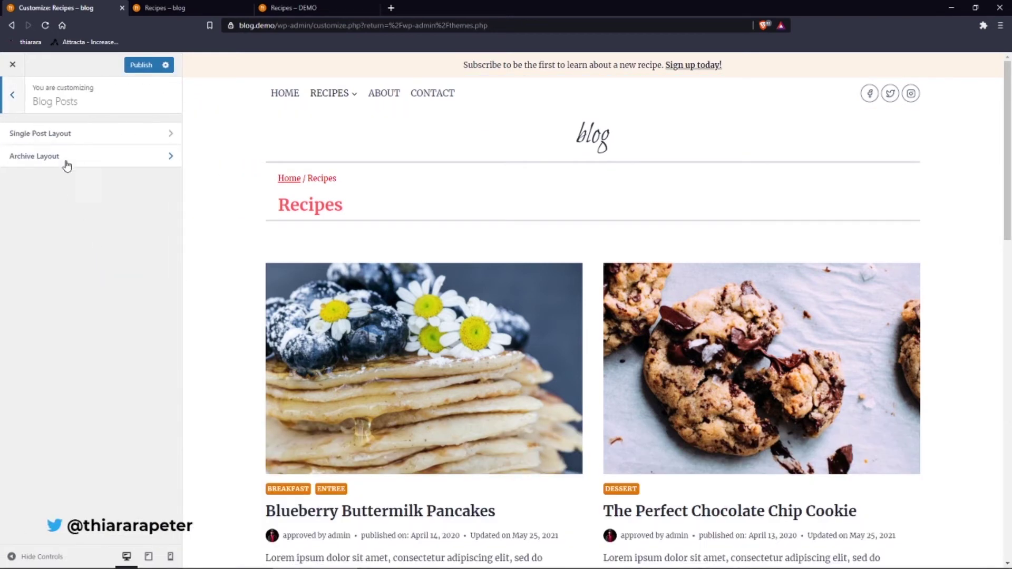
{"action": "left_click", "coordinate": [75, 157]}
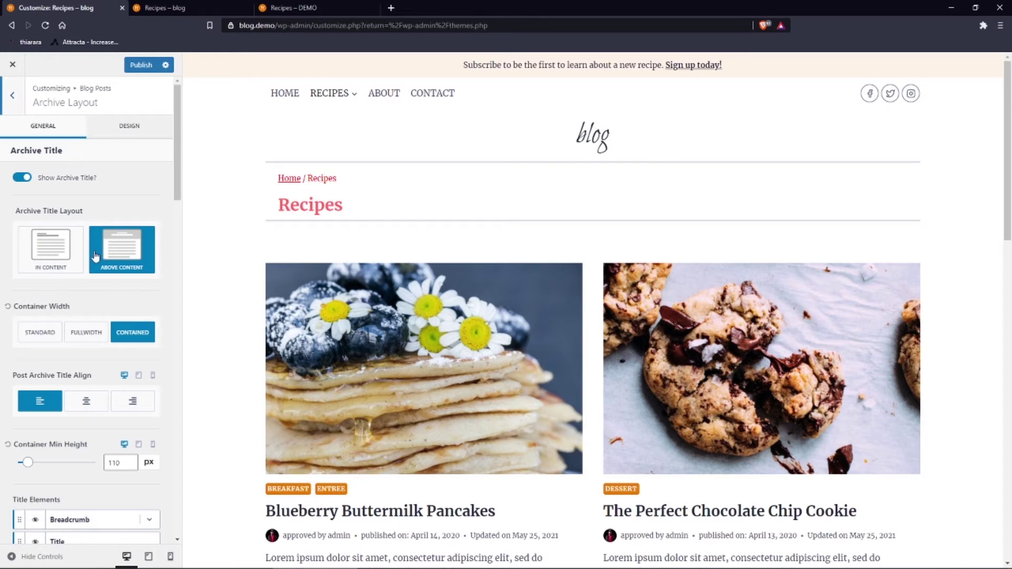
{"action": "left_click", "coordinate": [127, 129]}
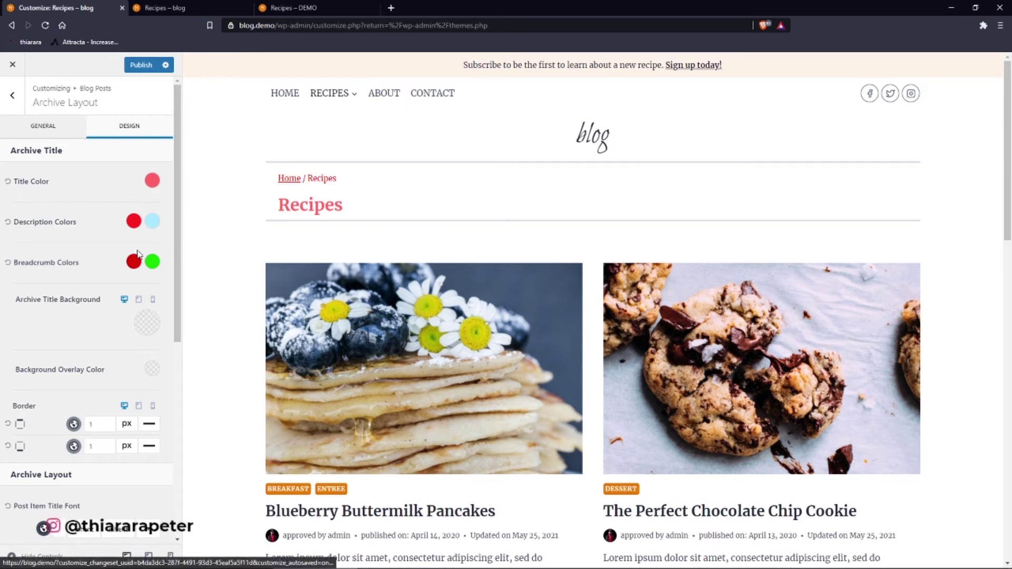
- Set the Archive Title Background to solid black 000000 for desktop
{"action": "scroll", "coordinate": [61, 240], "scroll_direction": "down", "scroll_amount": 3}
{"action": "scroll", "coordinate": [83, 239], "scroll_direction": "up", "scroll_amount": 3}
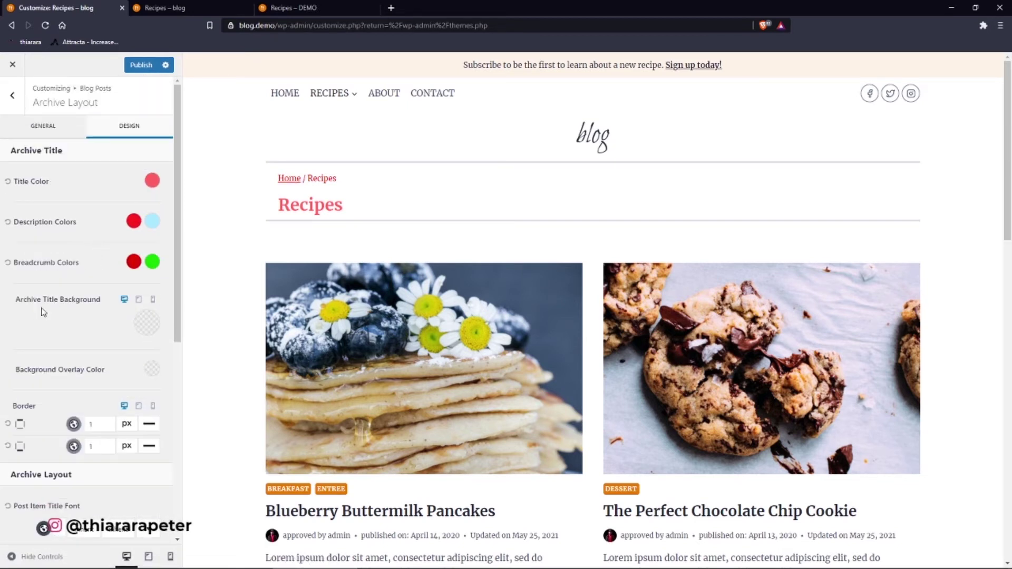
{"action": "left_click", "coordinate": [148, 328]}
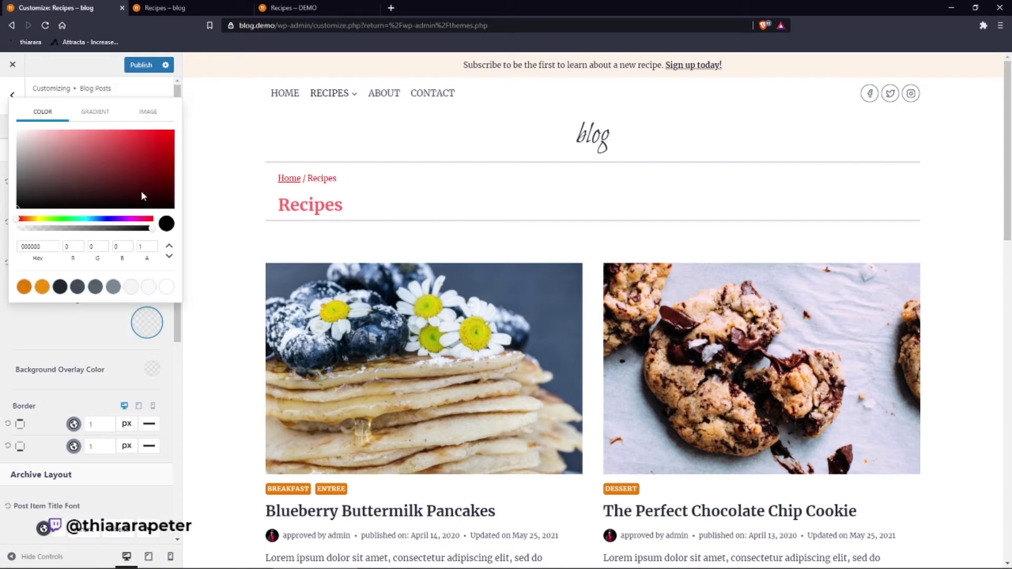
{"action": "left_click", "coordinate": [141, 158]}
{"action": "left_click_drag", "start_coordinate": [142, 157], "coordinate": [144, 149]}
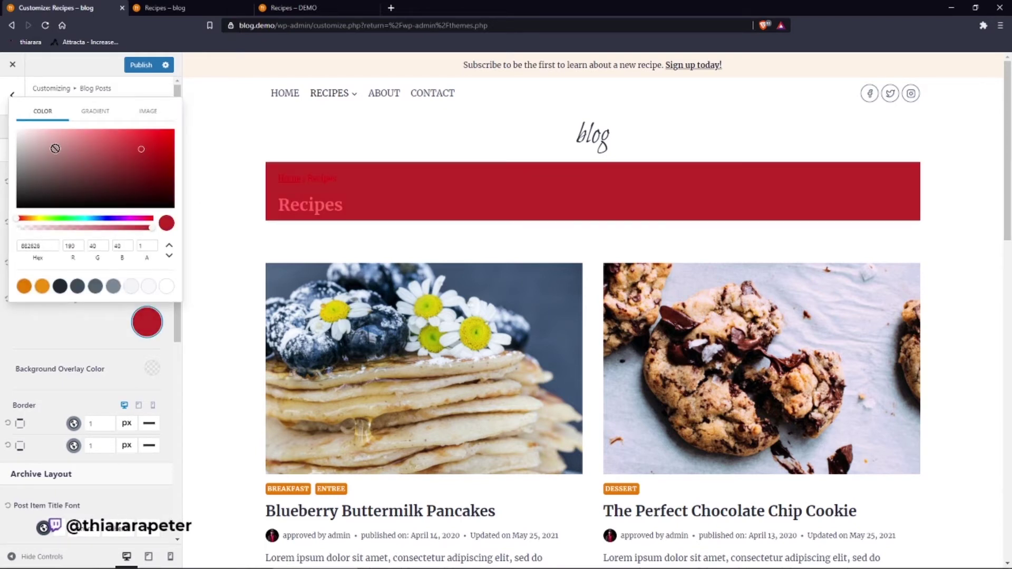
{"action": "left_click_drag", "start_coordinate": [55, 148], "coordinate": [17, 207]}
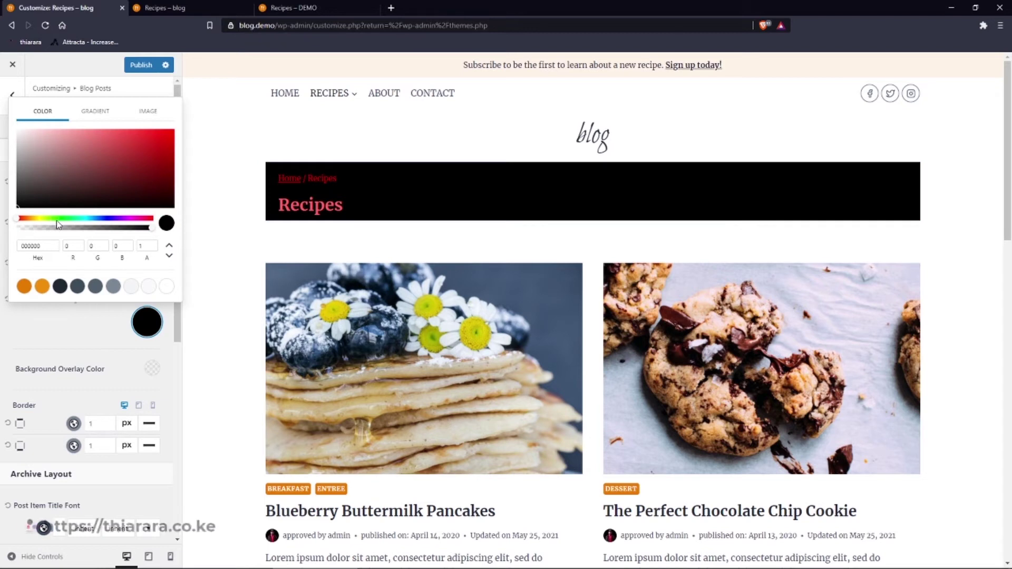
{"action": "left_click", "coordinate": [42, 345]}
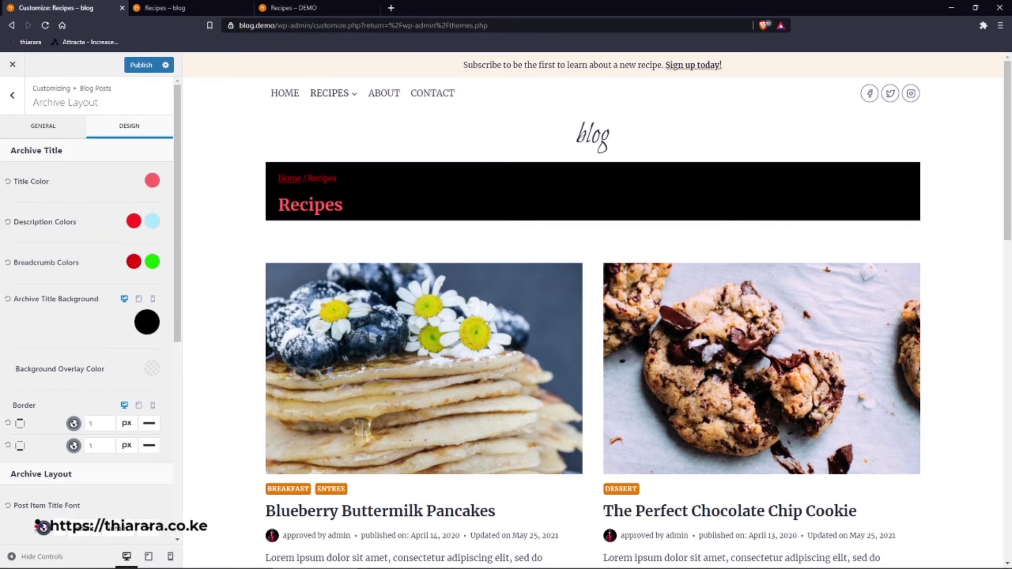
- Change the archive title's Title Color to near-white FAF2F2 and check it against the background in the preview
{"action": "left_click", "coordinate": [152, 180]}
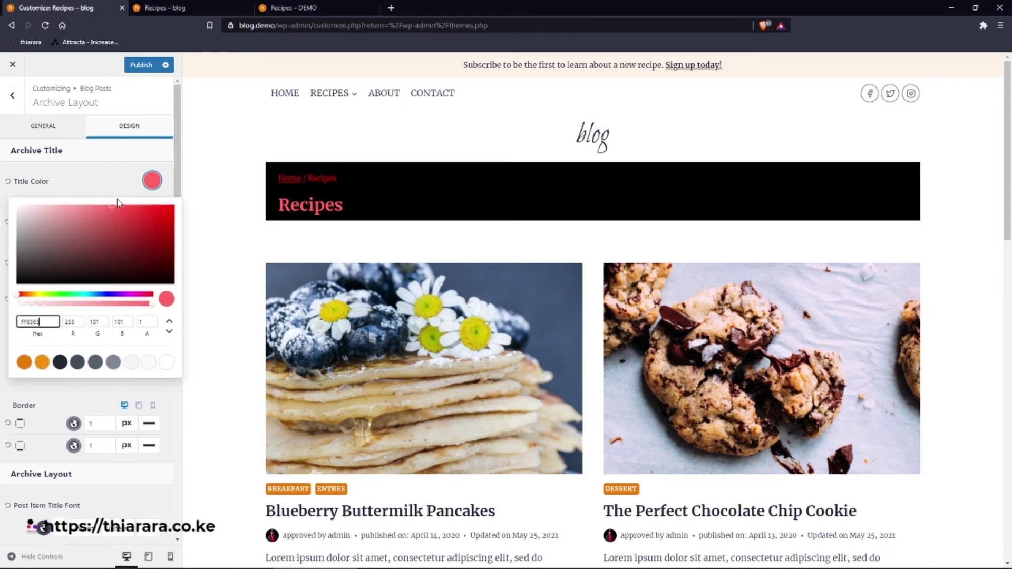
{"action": "left_click_drag", "start_coordinate": [170, 205], "coordinate": [179, 201]}
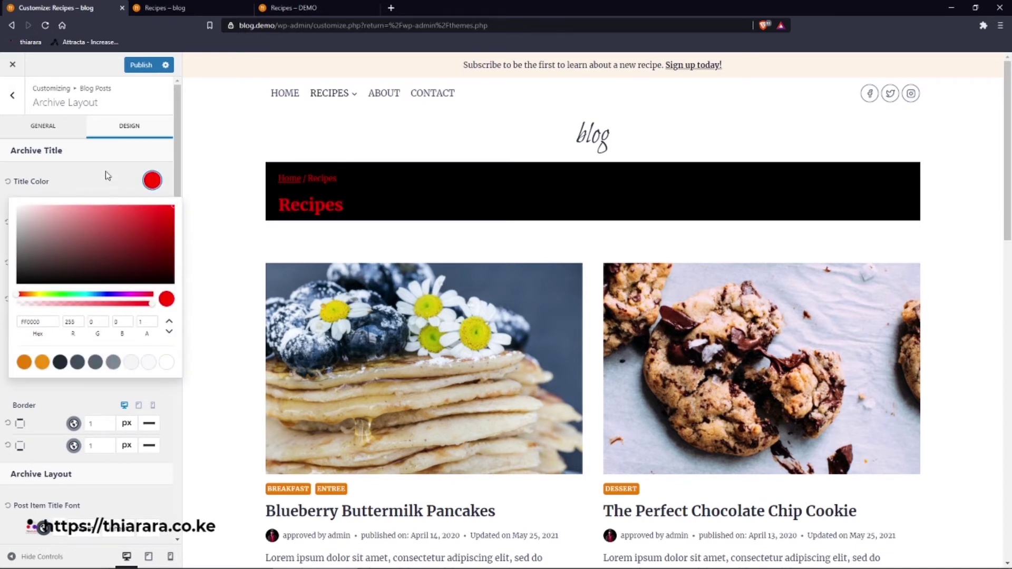
{"action": "mouse_move", "coordinate": [96, 207]}
{"action": "left_mouse_down"}
{"action": "mouse_move", "coordinate": [43, 219]}
{"action": "mouse_move", "coordinate": [24, 211]}
{"action": "left_mouse_up"}
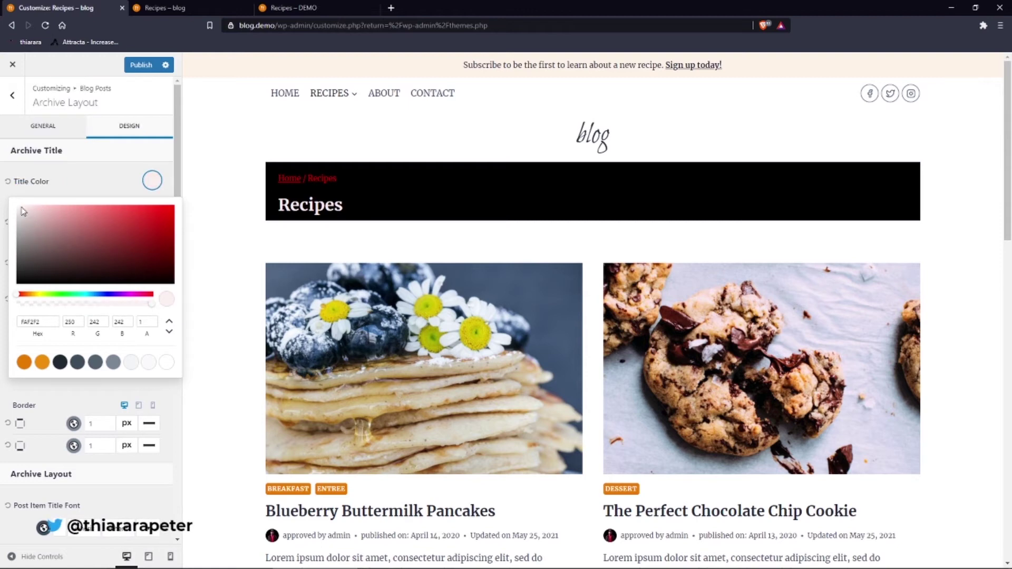
{"action": "left_click", "coordinate": [69, 185]}
{"action": "scroll", "coordinate": [368, 245], "scroll_direction": "down", "scroll_amount": 3}
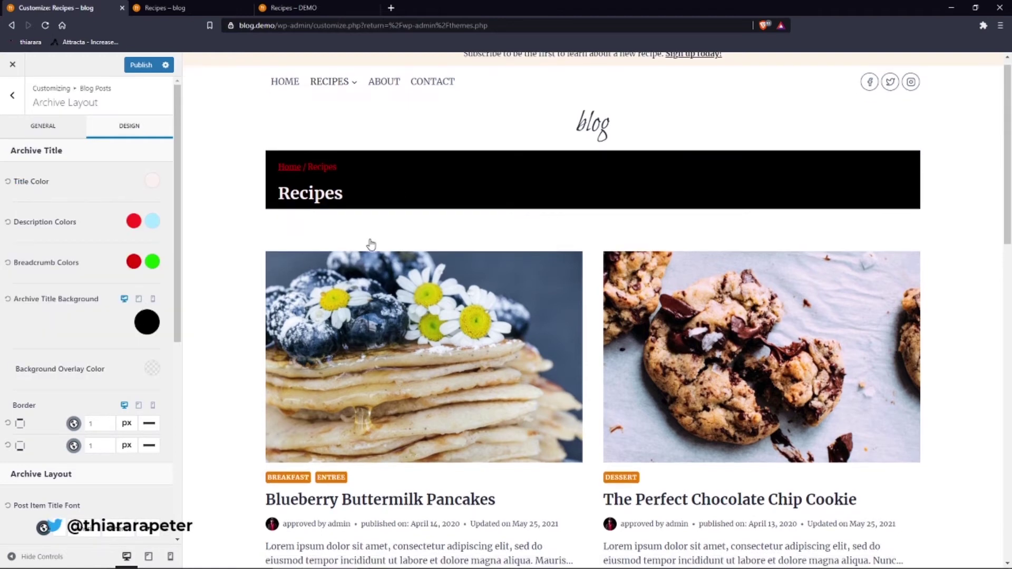
{"action": "scroll", "coordinate": [368, 310], "scroll_direction": "up", "scroll_amount": 3}
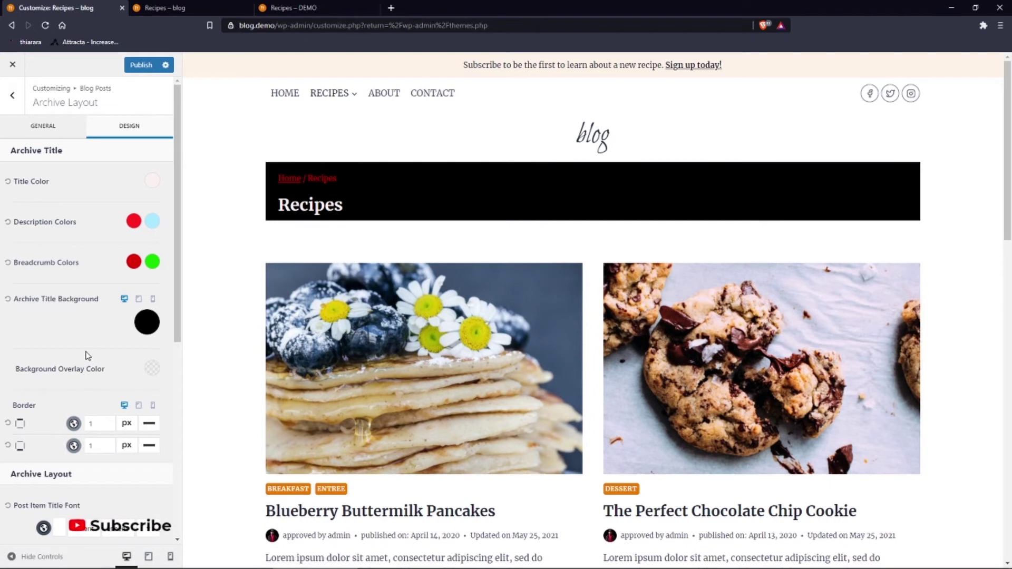
- Try a 50 px top border on the archive title, then set its width back to 1 px
{"action": "scroll", "coordinate": [89, 356], "scroll_direction": "down", "scroll_amount": 2}
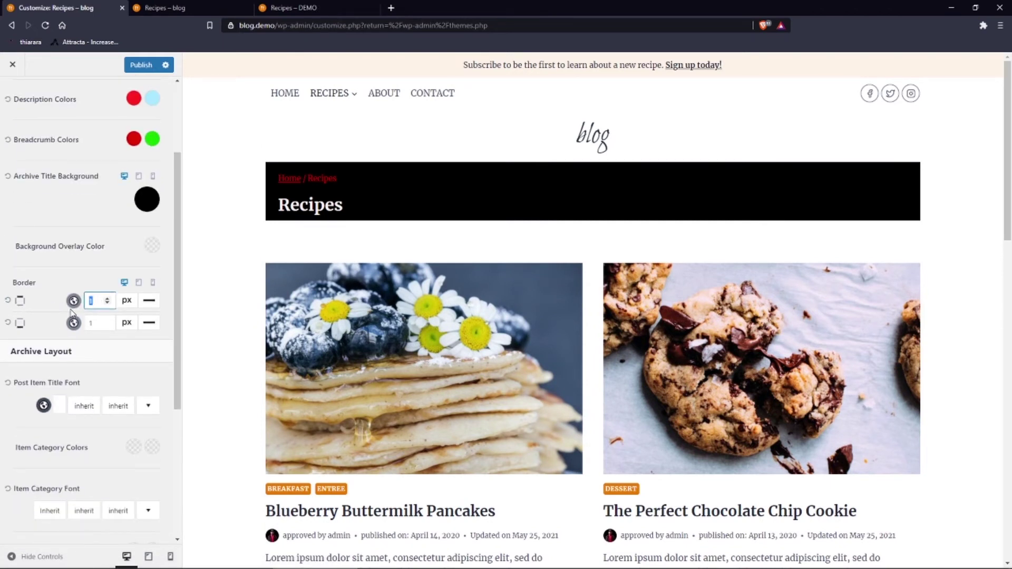
{"action": "type", "text": "50"}
{"action": "left_click", "coordinate": [86, 301]}
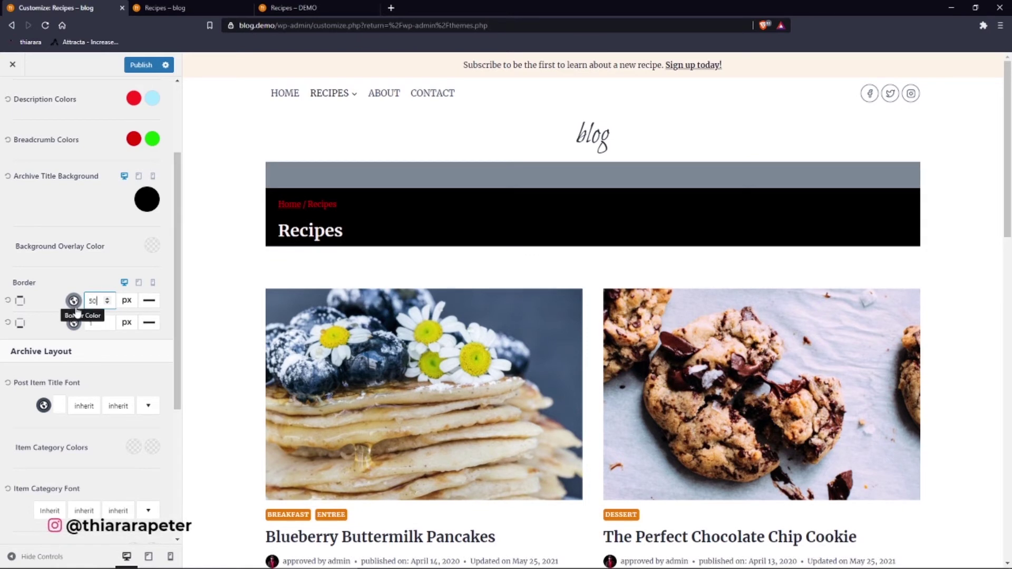
{"action": "key", "text": "Delete"}
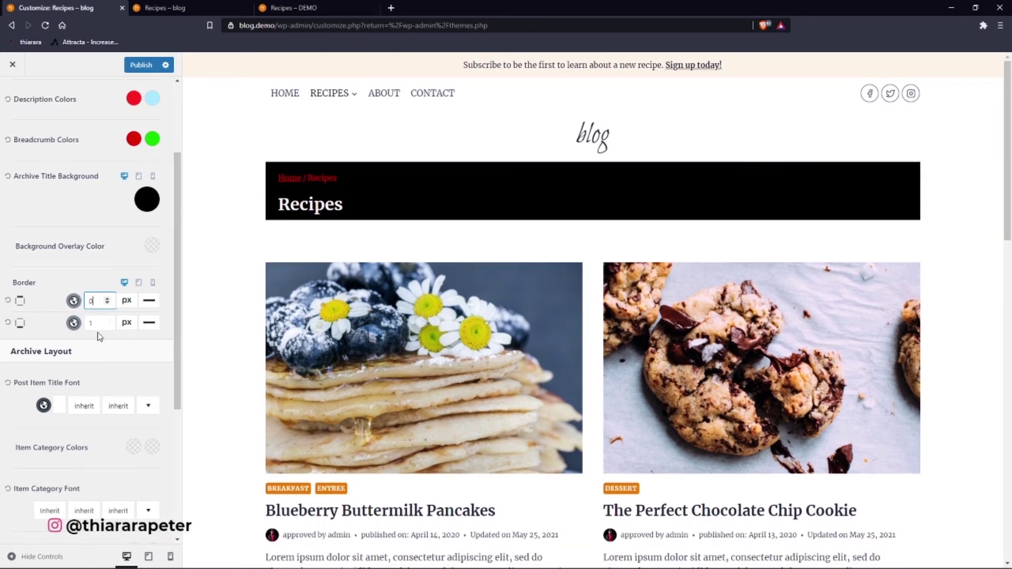
{"action": "type", "text": "1"}
{"action": "key", "text": "Delete"}
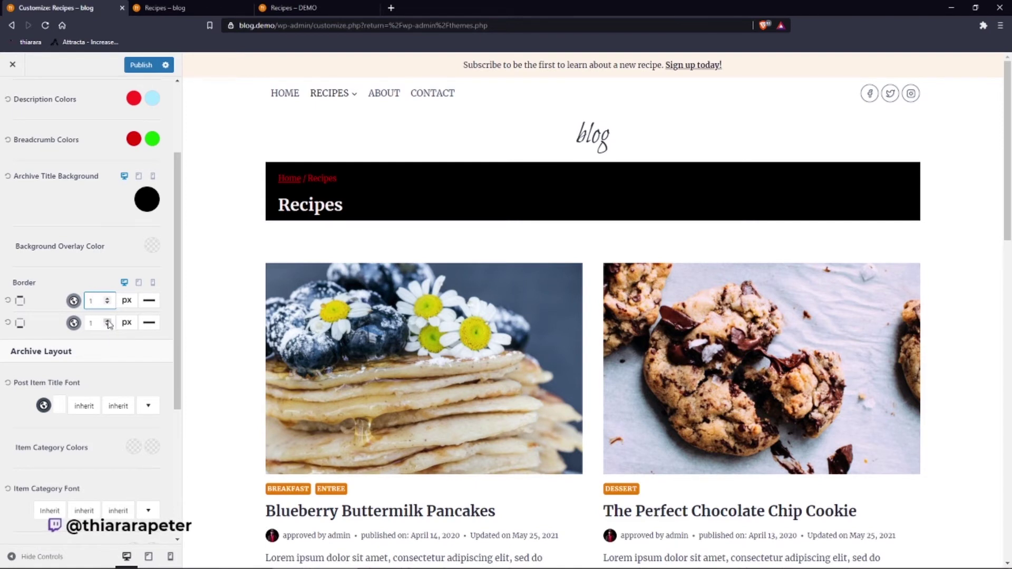
- Try bottom border widths of 2 px and 0 px on the archive title before going back to 1 px
{"action": "left_click", "coordinate": [108, 320]}
{"action": "left_click", "coordinate": [107, 321]}
{"action": "left_click", "coordinate": [108, 325]}
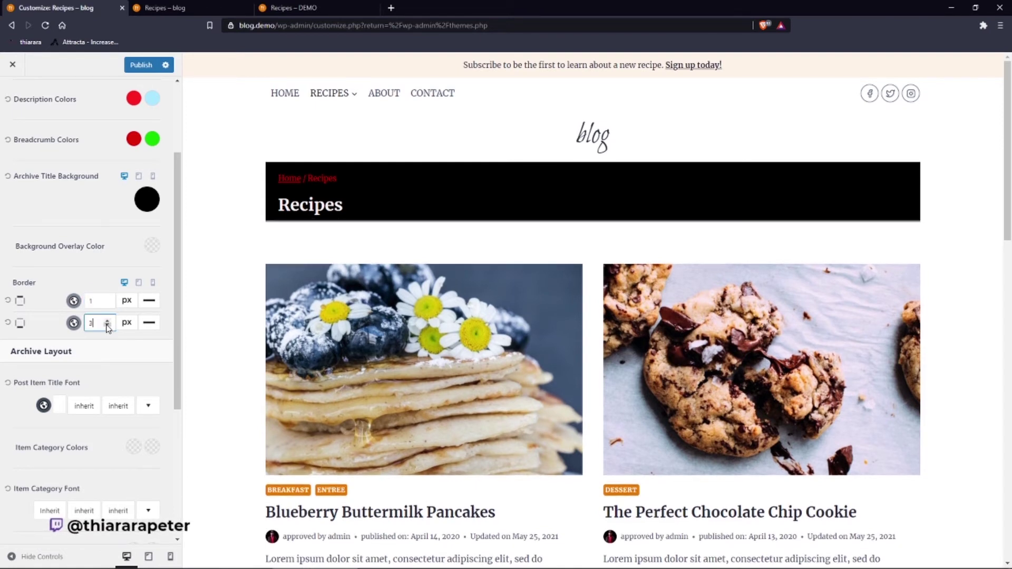
{"action": "left_click", "coordinate": [109, 326]}
{"action": "left_click", "coordinate": [109, 326]}
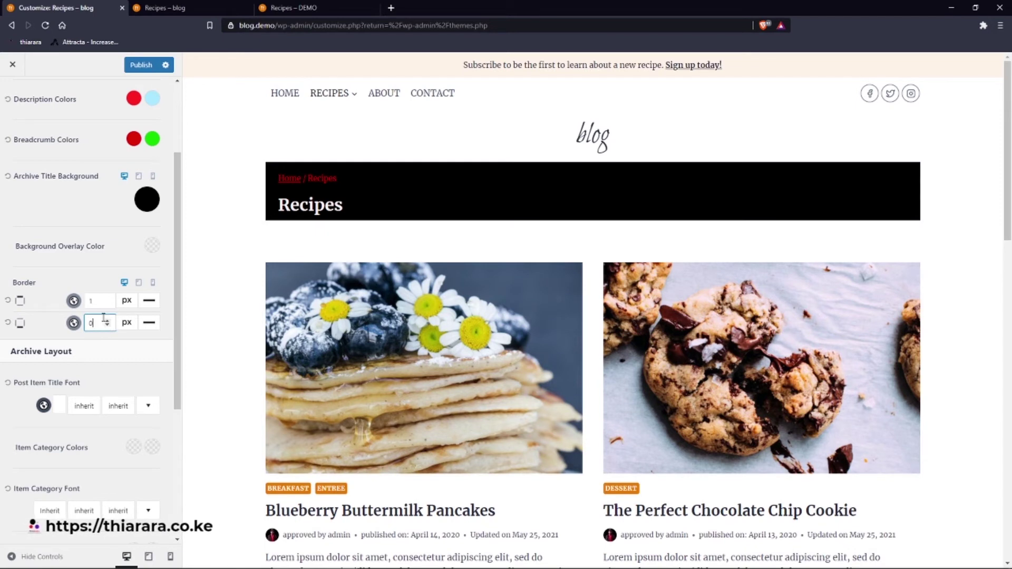
{"action": "left_click", "coordinate": [107, 321]}
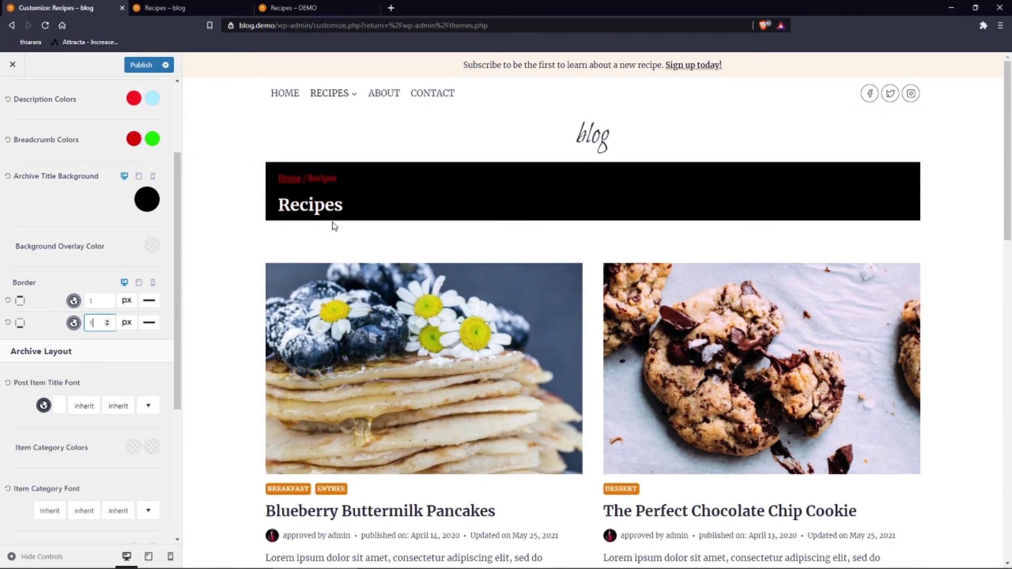
- Give the archive title's top and bottom borders a dotted style and a width of 5 px each
{"action": "left_click", "coordinate": [149, 322]}
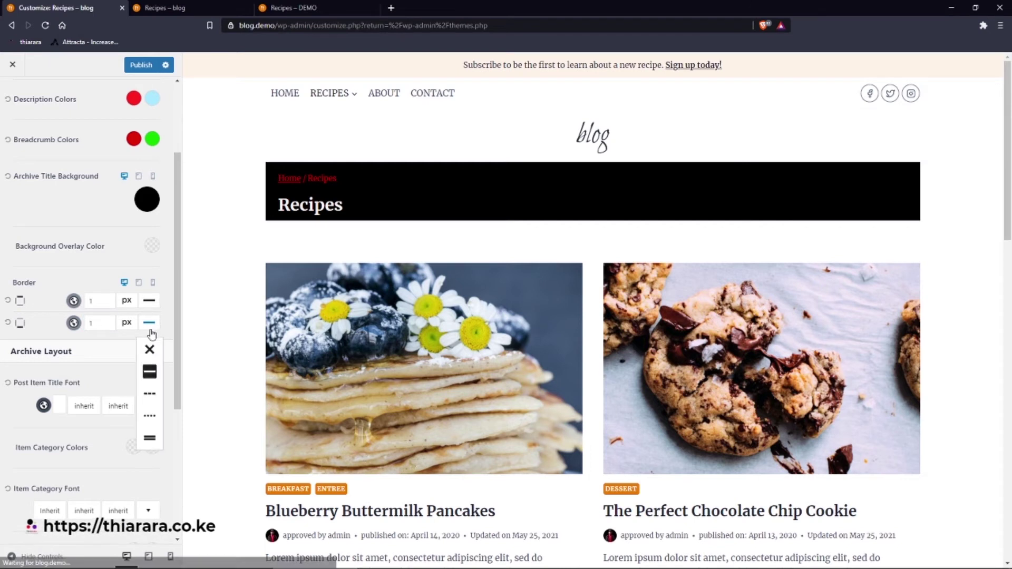
{"action": "left_click", "coordinate": [149, 416]}
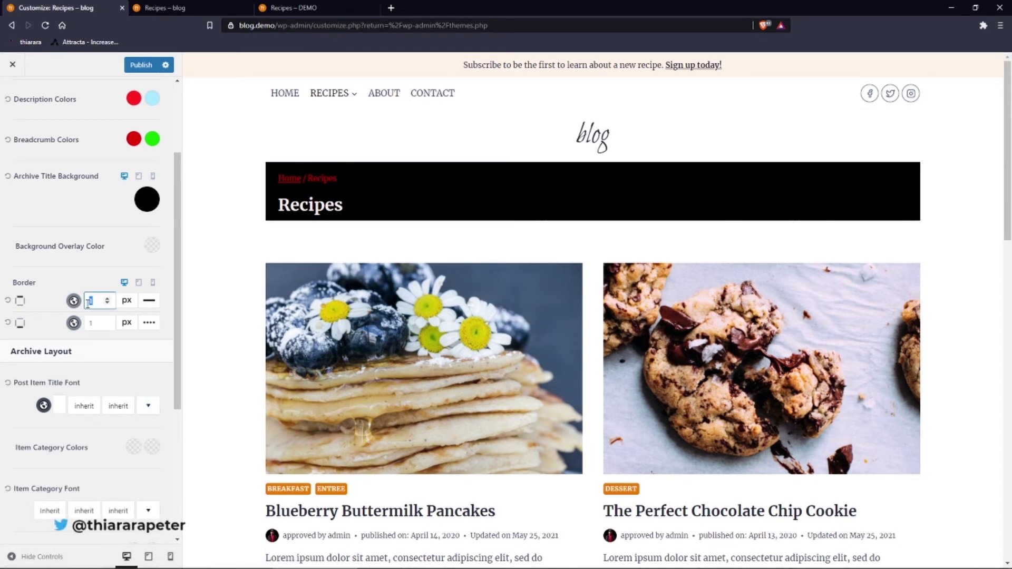
{"action": "type", "text": "5"}
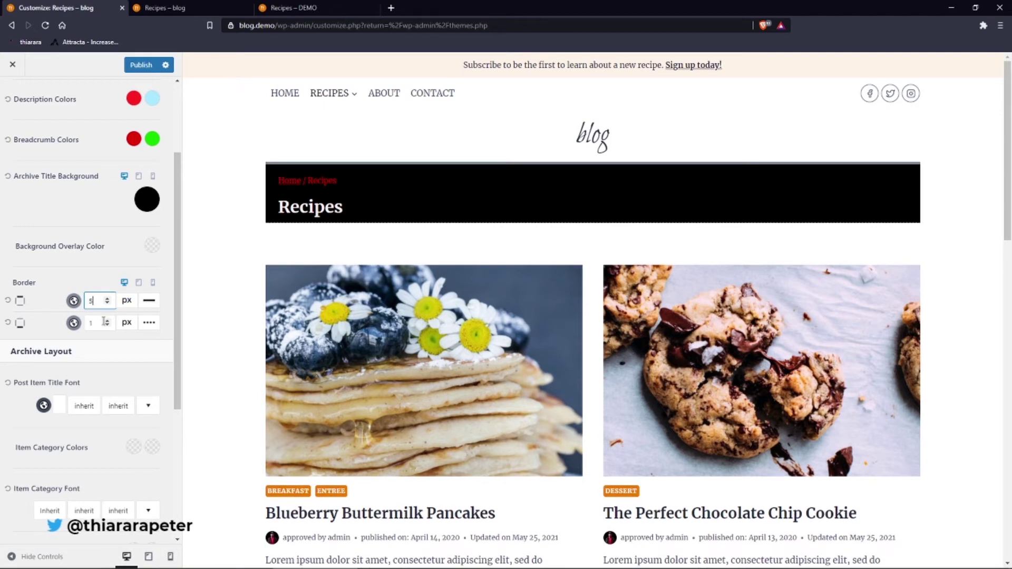
{"action": "type", "text": "5"}
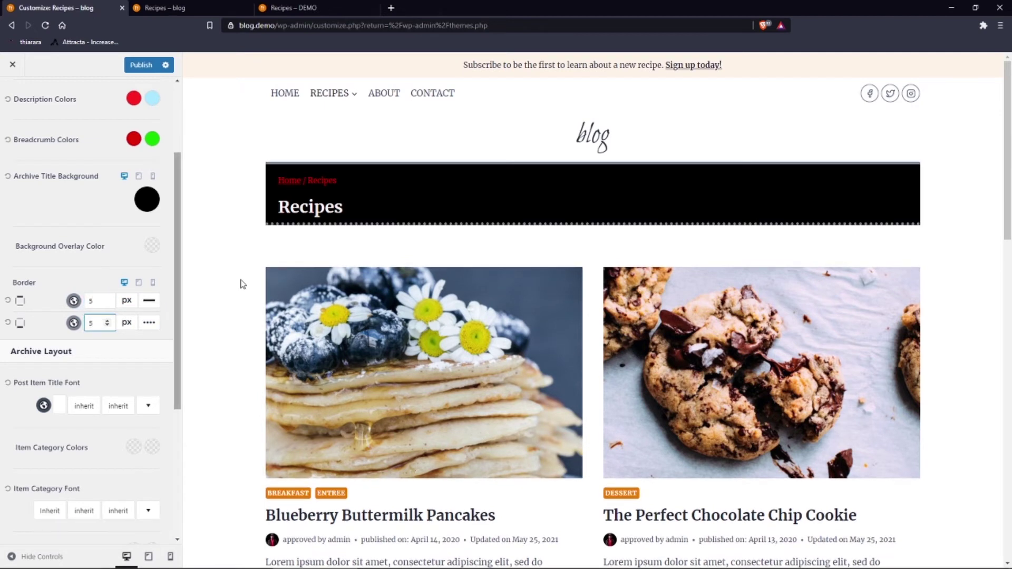
{"action": "left_click", "coordinate": [149, 301]}
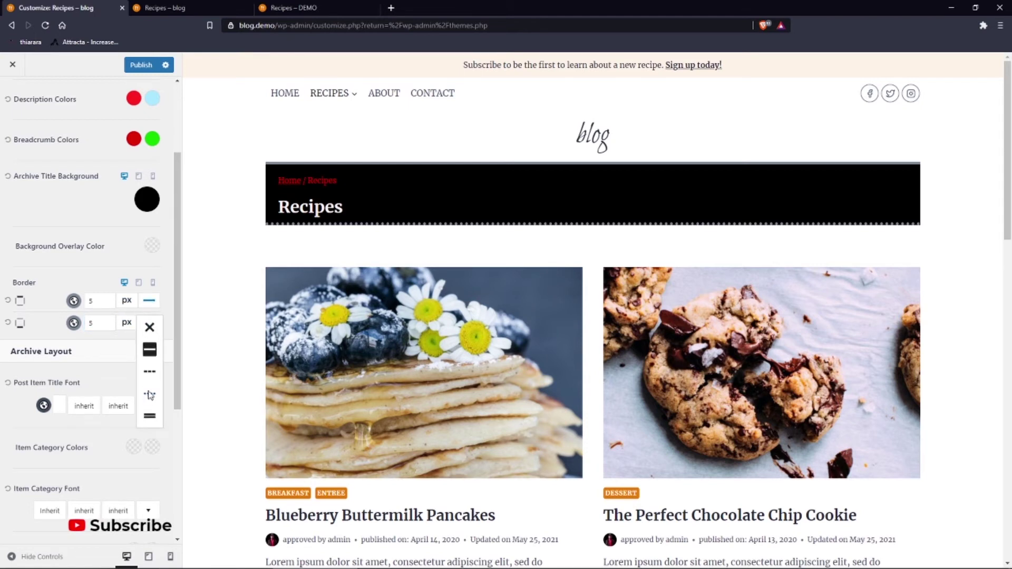
{"action": "left_click", "coordinate": [149, 395]}
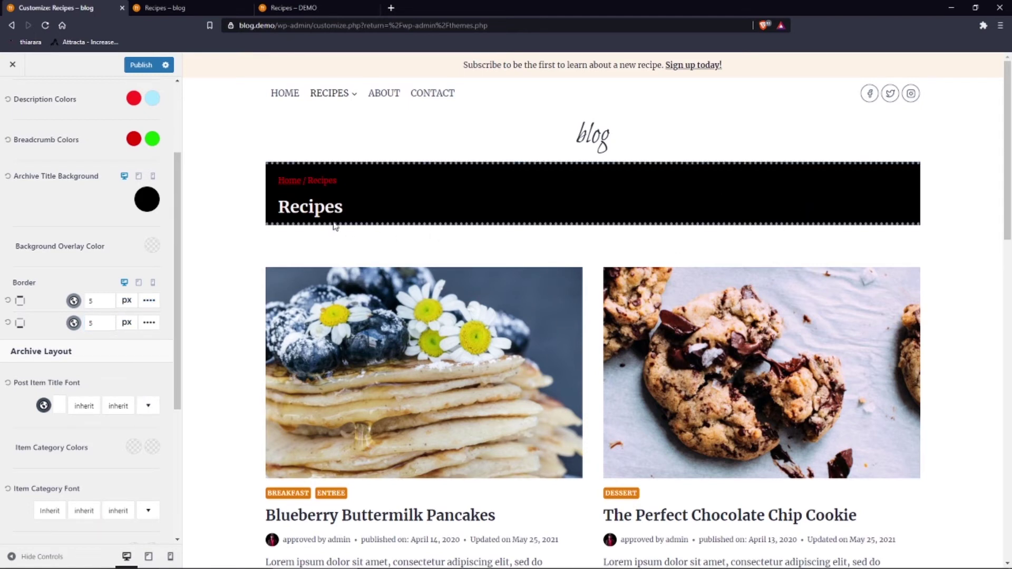
- Try red for the archive title's Background Overlay Color, then set it to light gray F0F0F0
{"action": "left_click", "coordinate": [150, 246]}
{"action": "left_click_drag", "start_coordinate": [107, 307], "coordinate": [160, 306]}
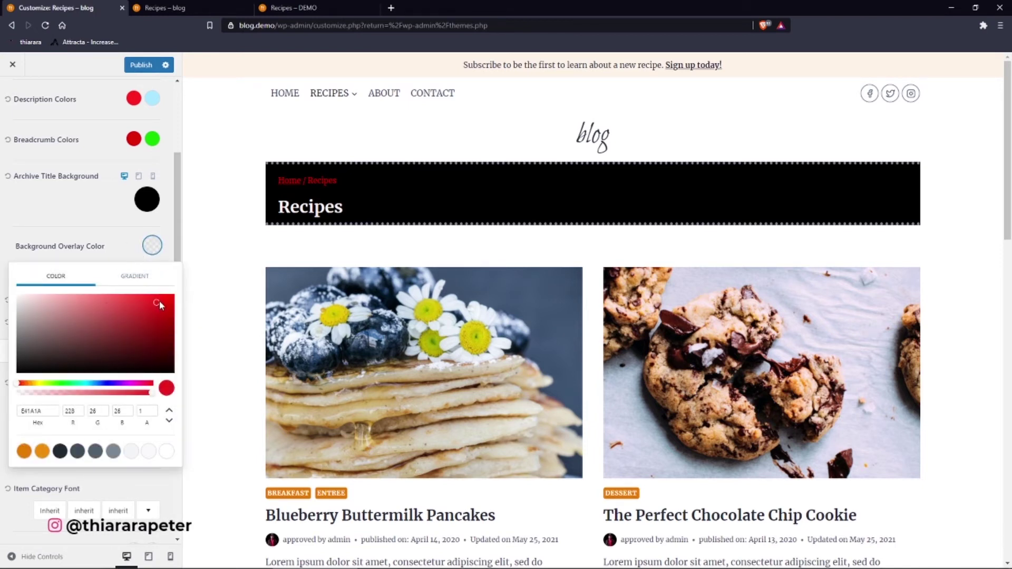
{"action": "left_click", "coordinate": [89, 307]}
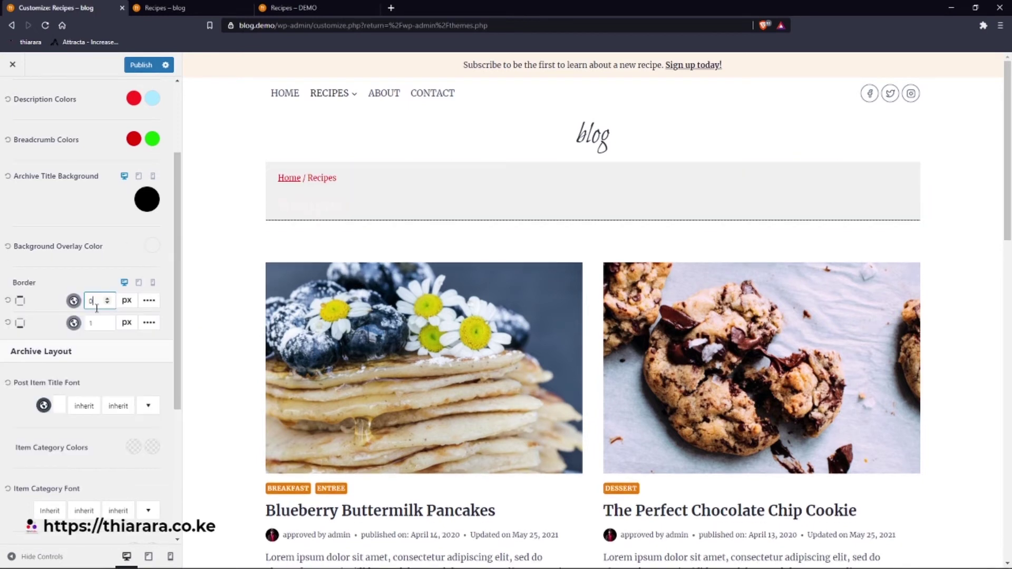
- Enter a width of 5 px again for both the top and bottom archive title borders
{"action": "key", "text": "BackSpace"}
{"action": "type", "text": "5"}
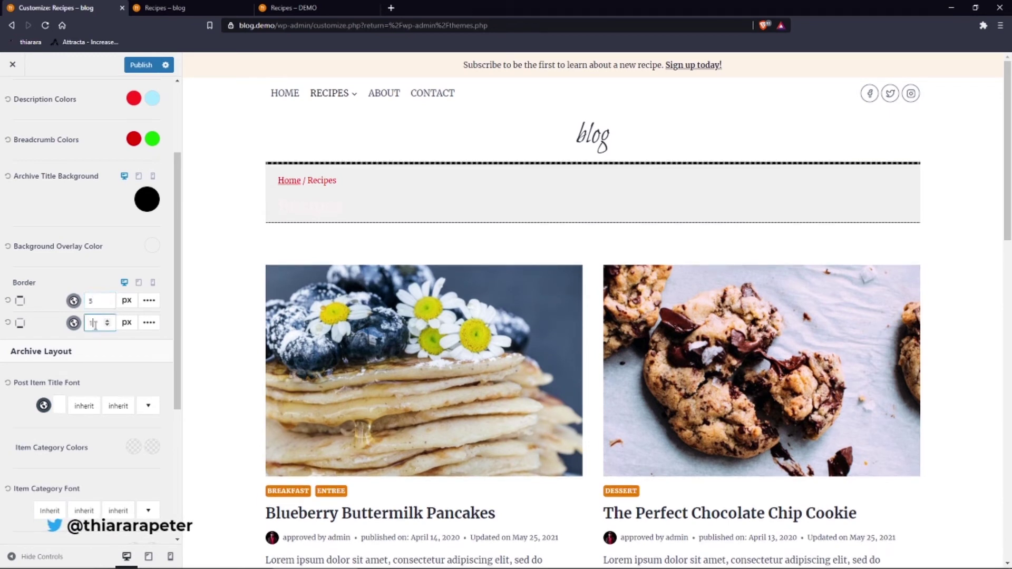
{"action": "key", "text": "BackSpace"}
{"action": "type", "text": "5"}
- Set the archive title's Background Overlay Color to black 000000
{"action": "left_click", "coordinate": [151, 246]}
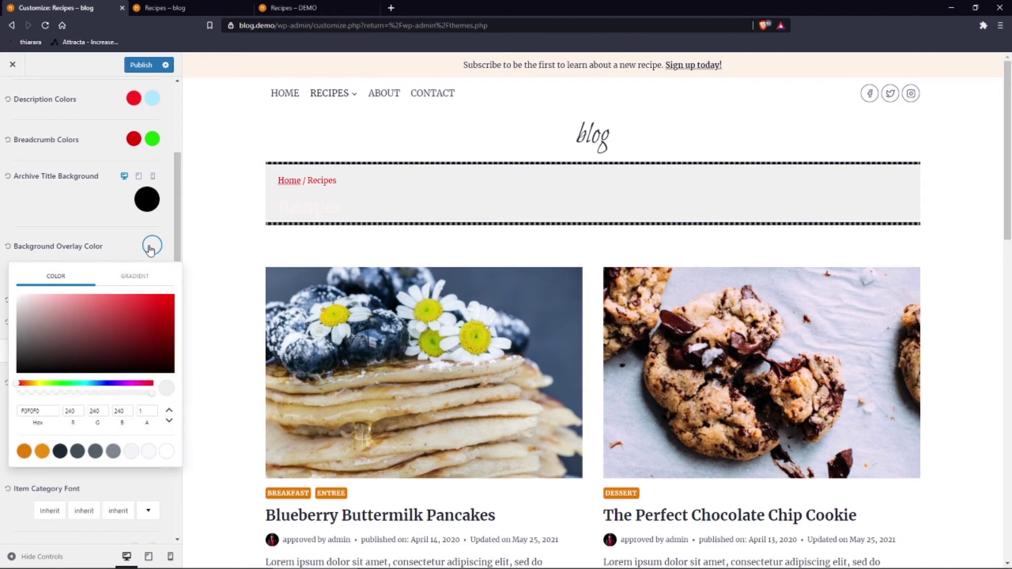
{"action": "left_click_drag", "start_coordinate": [140, 327], "coordinate": [18, 373]}
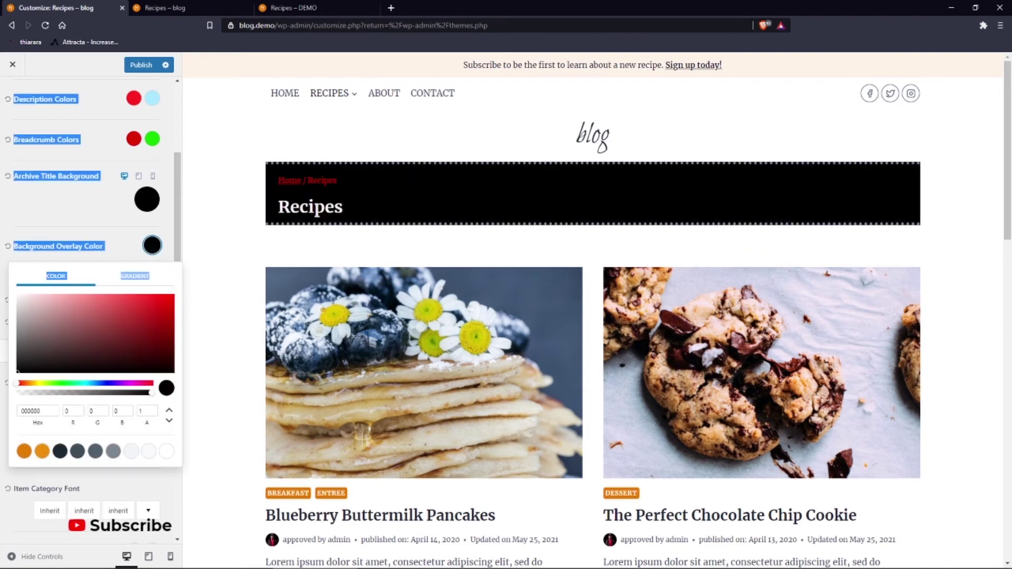
{"action": "left_click", "coordinate": [33, 227]}
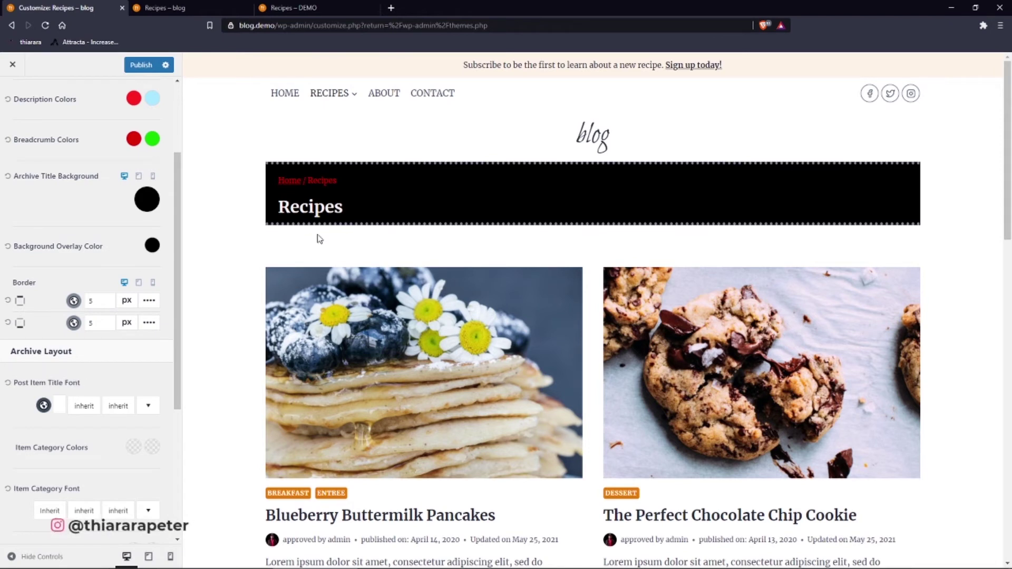
{"action": "left_click_drag", "start_coordinate": [343, 210], "coordinate": [309, 210]}
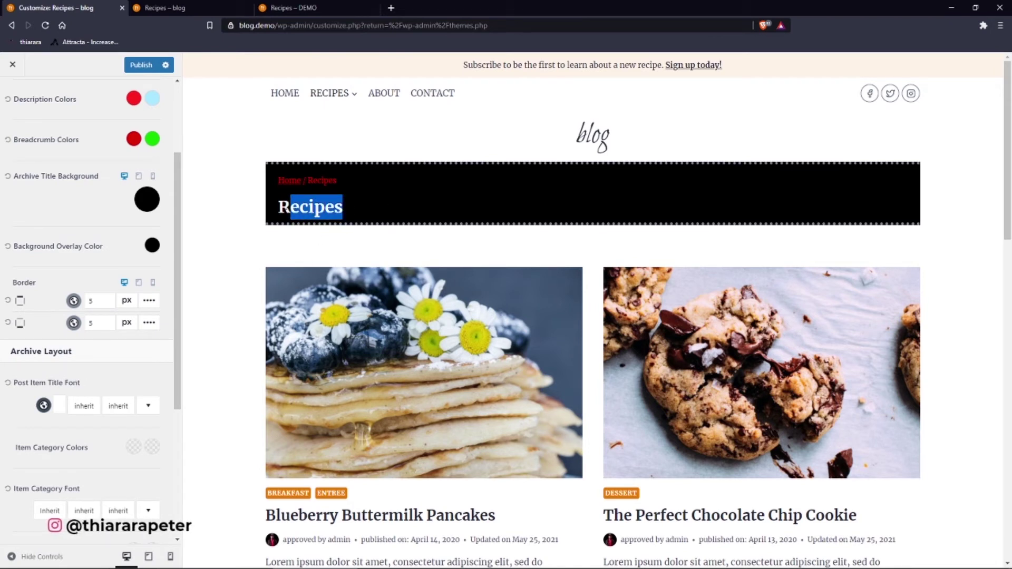
{"action": "left_click", "coordinate": [316, 211]}
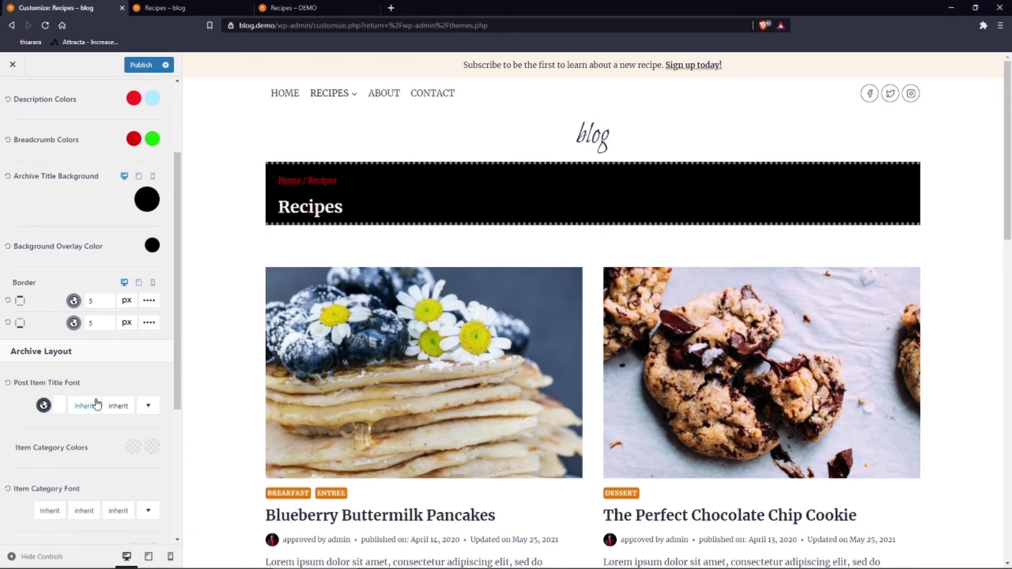
- Set the Post Item Title Font style to Bold 700 Italic in the archive layout settings
{"action": "left_click", "coordinate": [118, 406]}
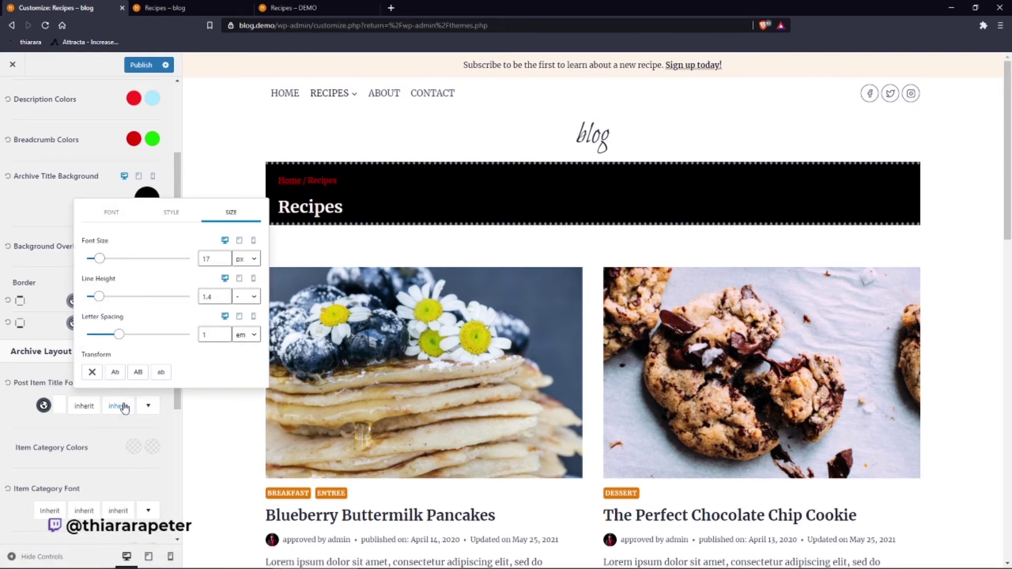
{"action": "left_click", "coordinate": [86, 408]}
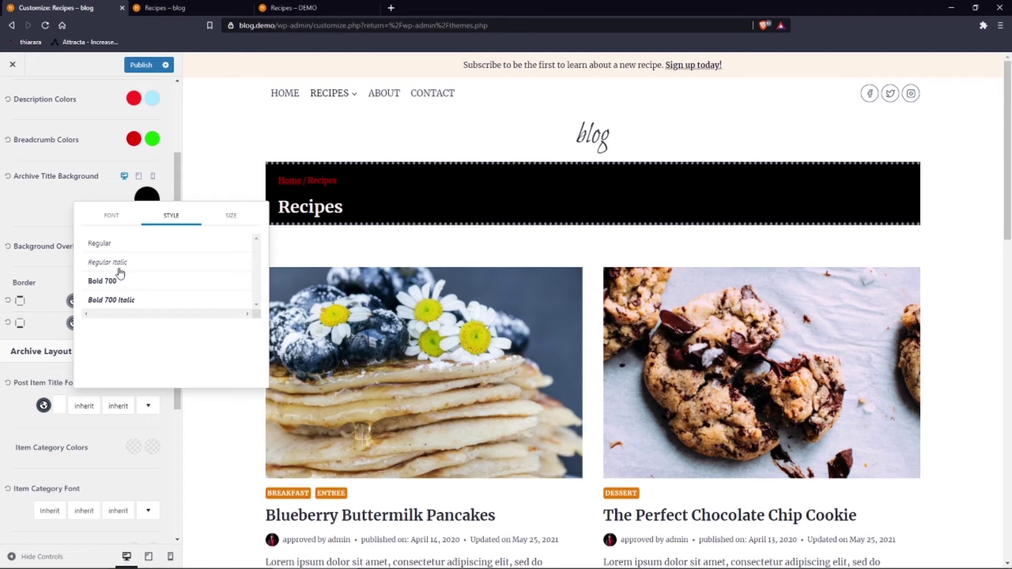
{"action": "left_click", "coordinate": [113, 301]}
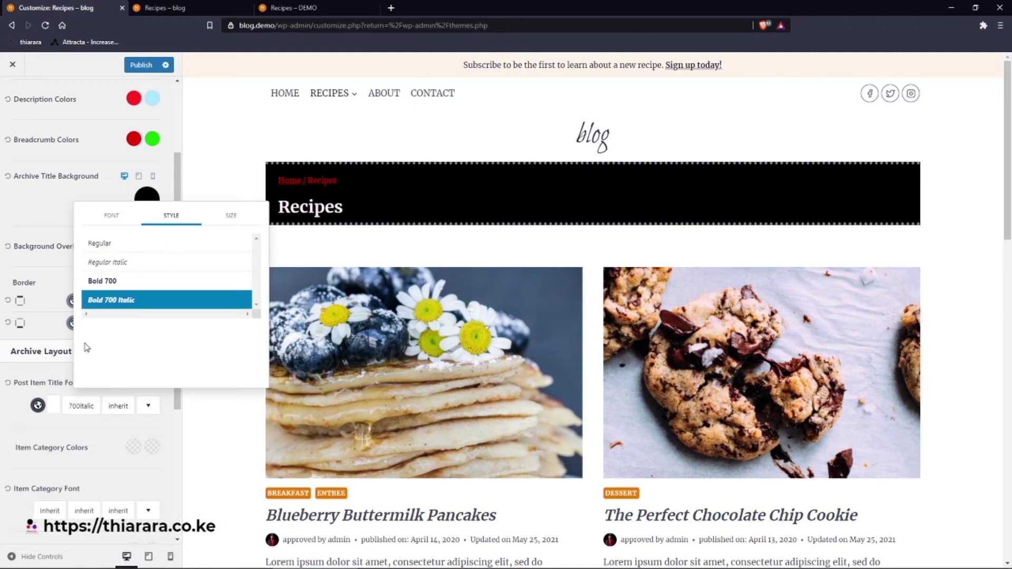
{"action": "left_click", "coordinate": [45, 269]}
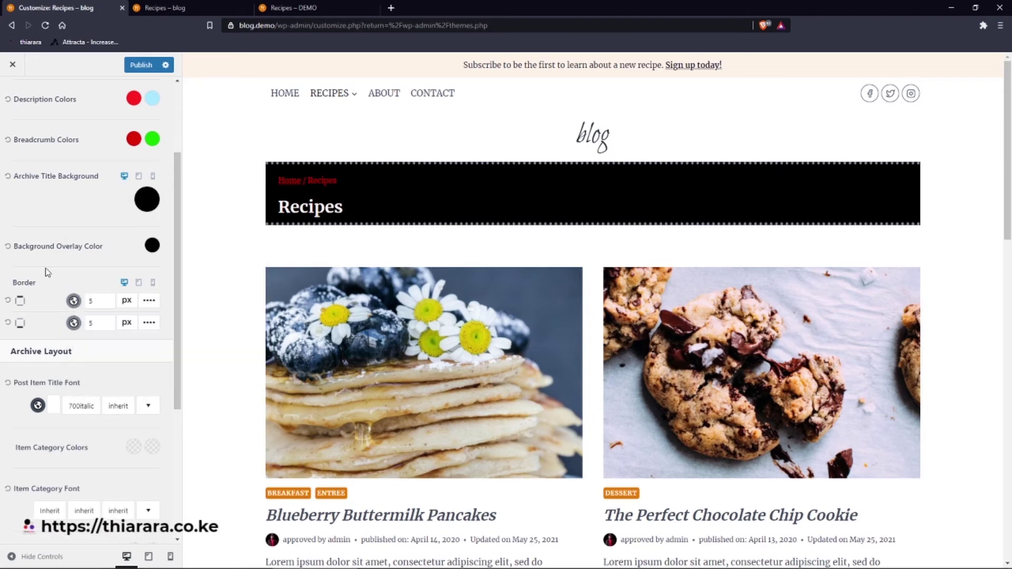
- Try blue 0869D8 for the post item title color, then set it to red F50307
{"action": "scroll", "coordinate": [376, 412], "scroll_direction": "down", "scroll_amount": 5}
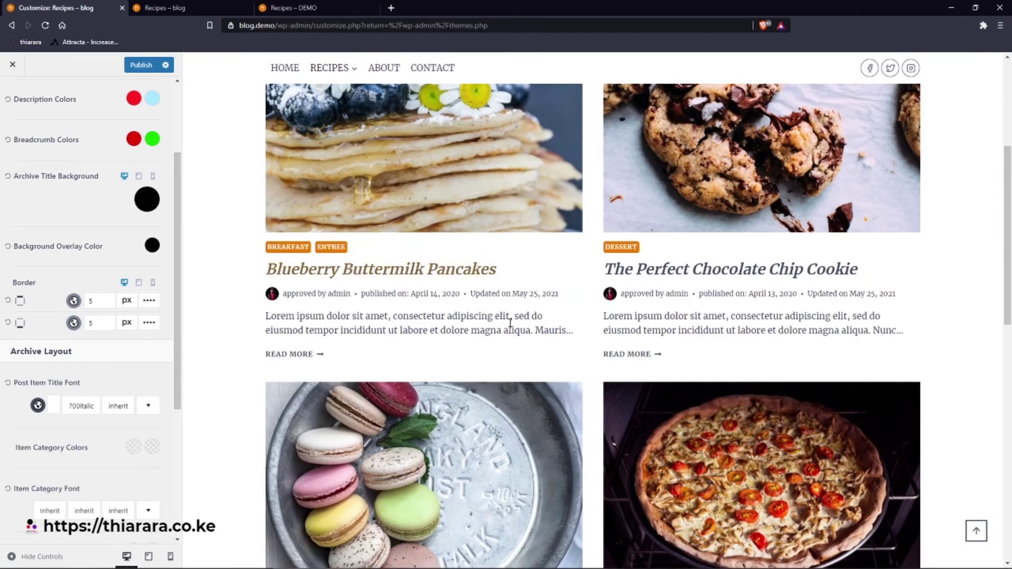
{"action": "scroll", "coordinate": [112, 364], "scroll_direction": "down", "scroll_amount": 2}
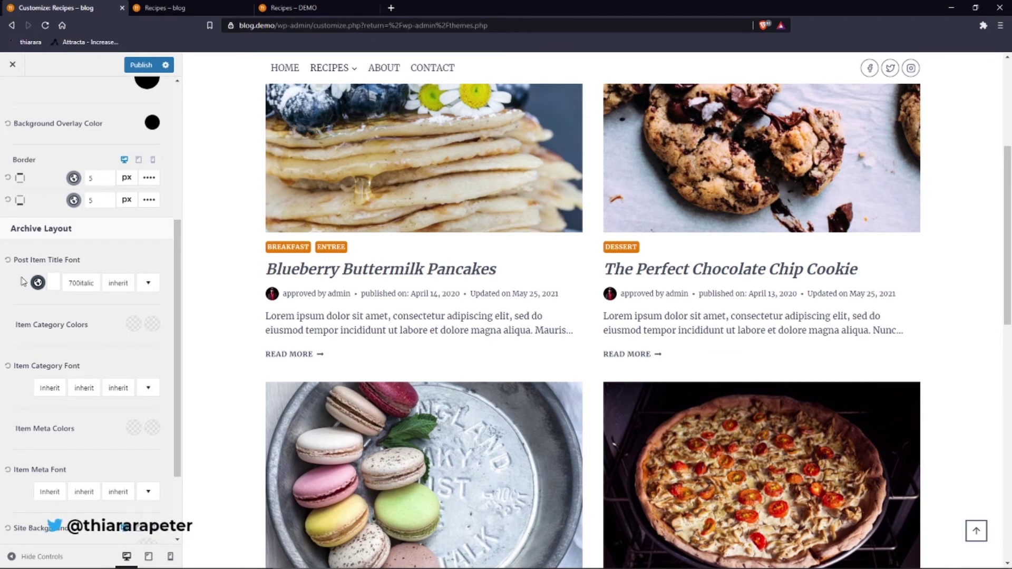
{"action": "left_click", "coordinate": [37, 284]}
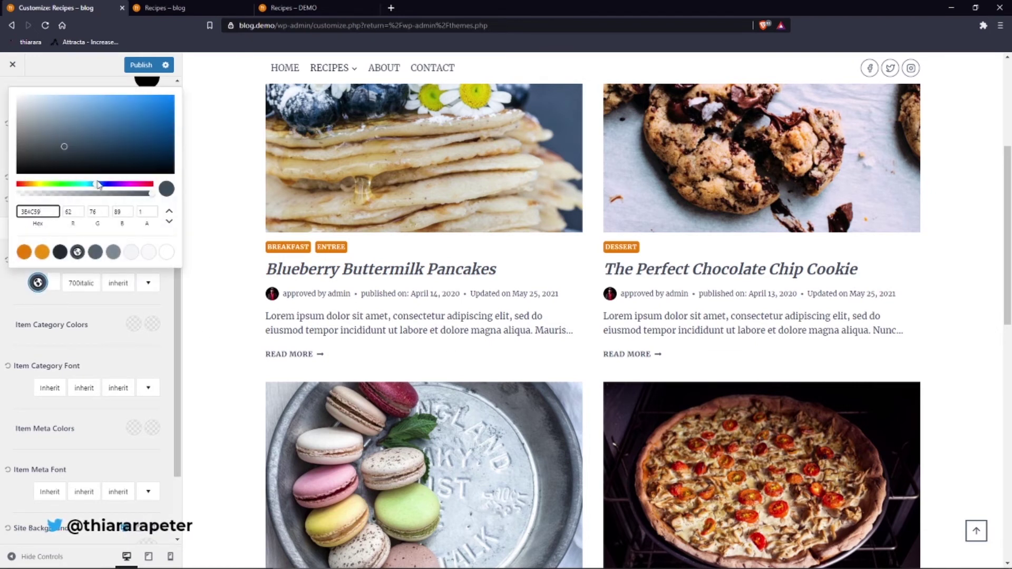
{"action": "mouse_move", "coordinate": [98, 159]}
{"action": "left_mouse_down"}
{"action": "mouse_move", "coordinate": [52, 129]}
{"action": "mouse_move", "coordinate": [167, 109]}
{"action": "left_mouse_up"}
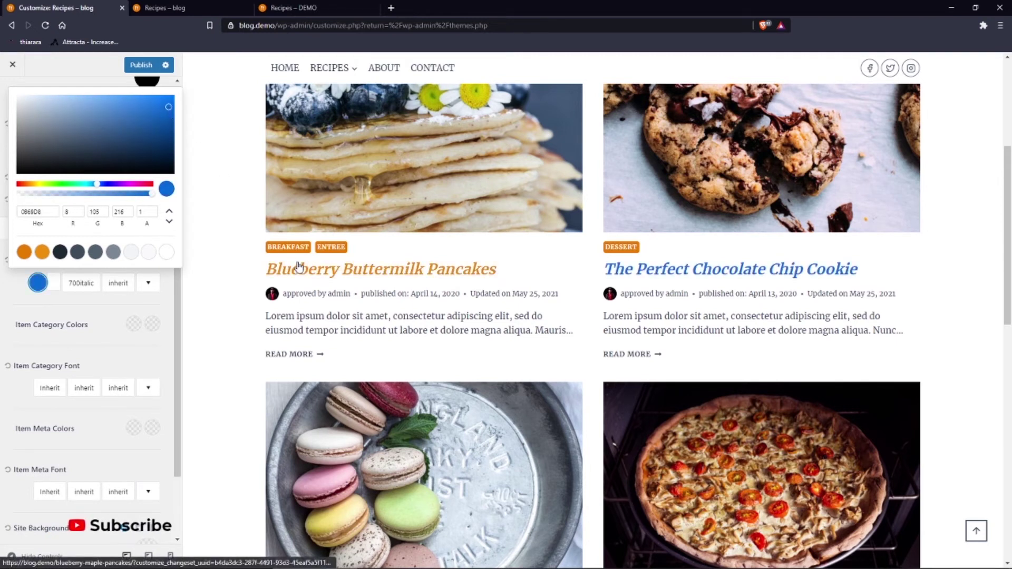
{"action": "mouse_move", "coordinate": [176, 100]}
{"action": "left_mouse_down"}
{"action": "mouse_move", "coordinate": [106, 157]}
{"action": "mouse_move", "coordinate": [92, 182]}
{"action": "mouse_move", "coordinate": [24, 185]}
{"action": "mouse_move", "coordinate": [115, 142]}
{"action": "mouse_move", "coordinate": [173, 99]}
{"action": "left_mouse_up"}
{"action": "left_click", "coordinate": [172, 98]}
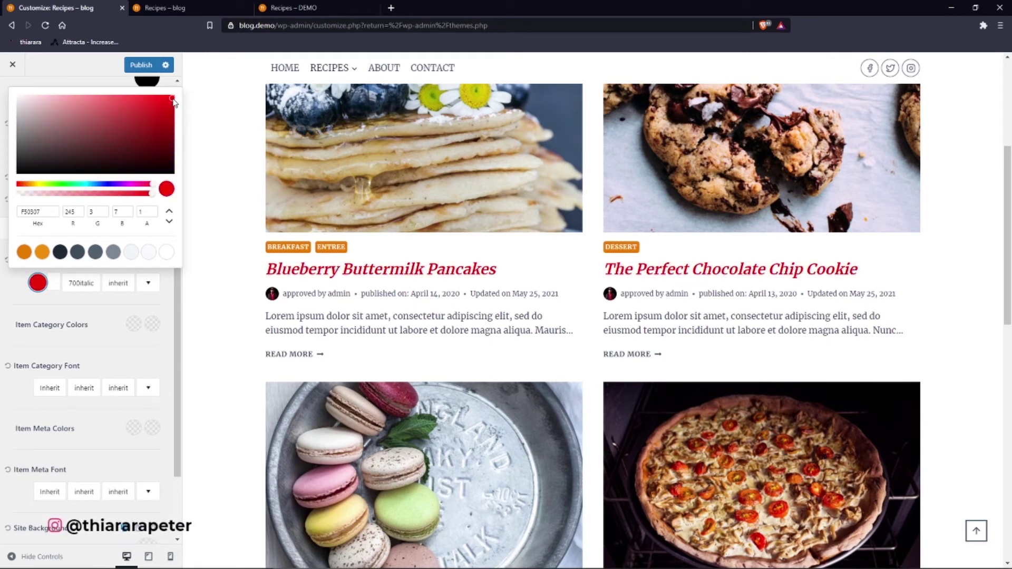
{"action": "left_click", "coordinate": [232, 288]}
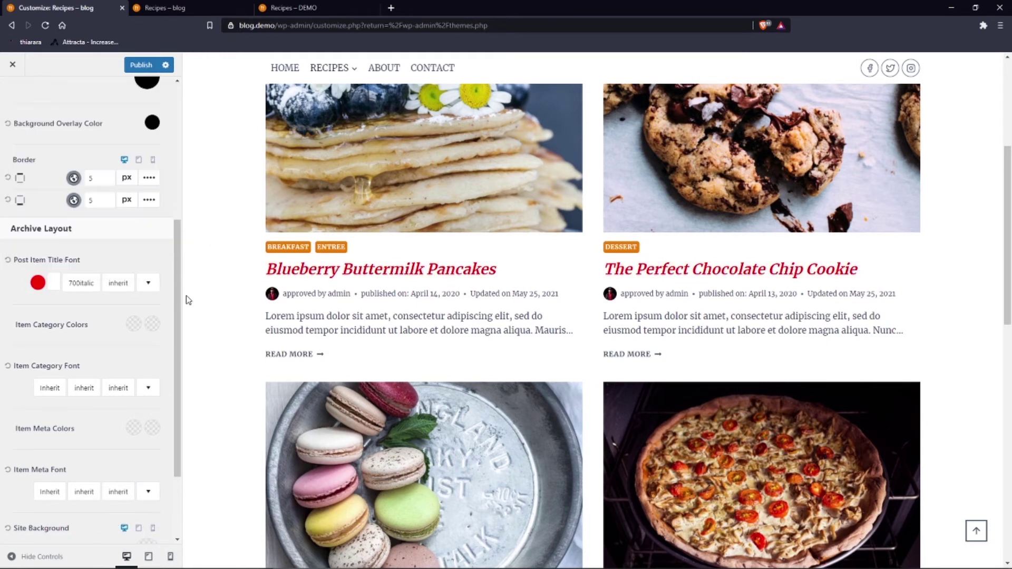
- Look over the Post Item Title Font's size, line height, letter spacing and transform options and its sample text
{"action": "left_click", "coordinate": [127, 287]}
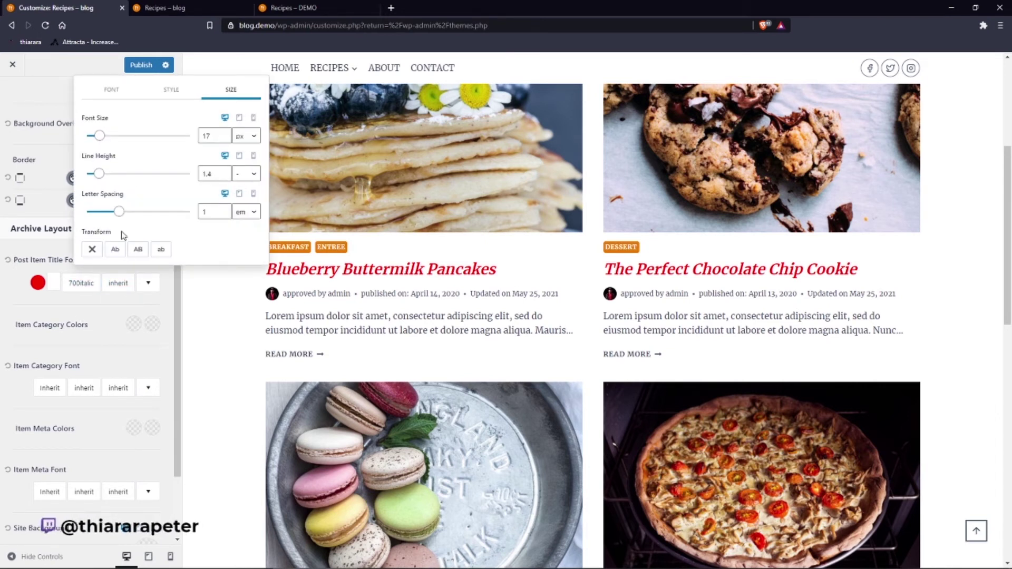
{"action": "left_click", "coordinate": [150, 285]}
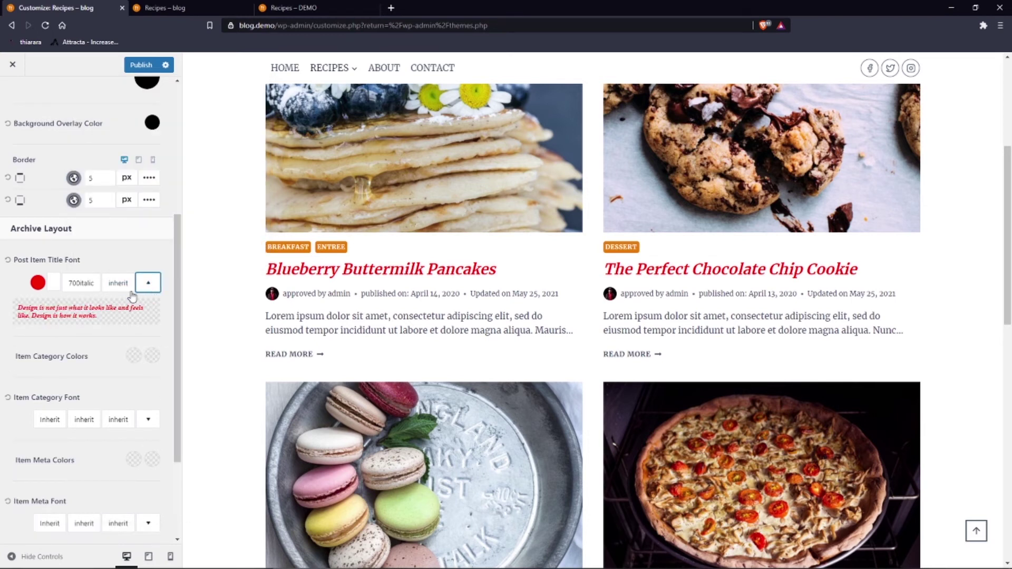
{"action": "left_click", "coordinate": [149, 289]}
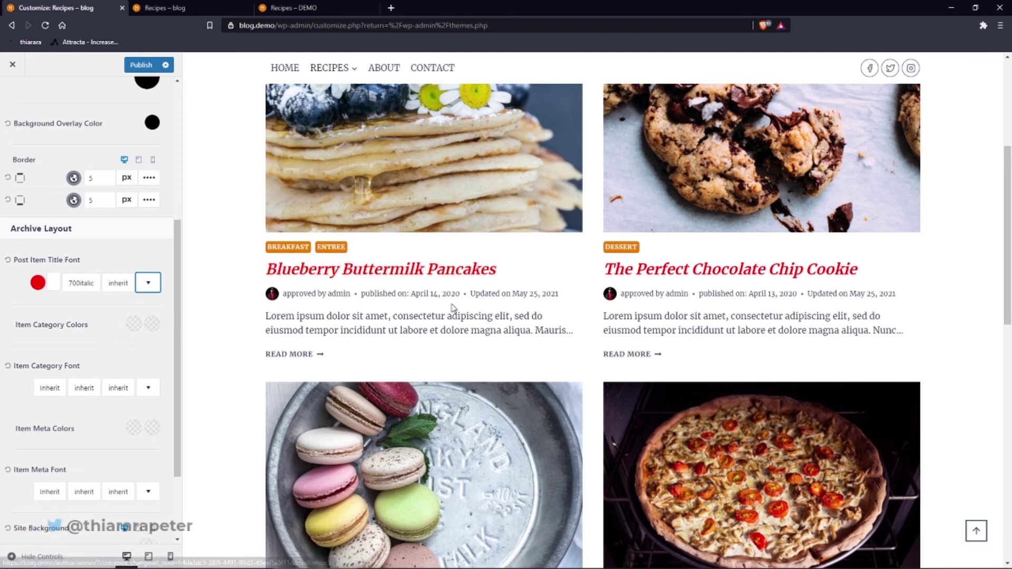
- Try reds 850000 and BD3030 and orange ED8F0C for the initial Item Category color, then set it to green 4EED0C
{"action": "left_click", "coordinate": [135, 324]}
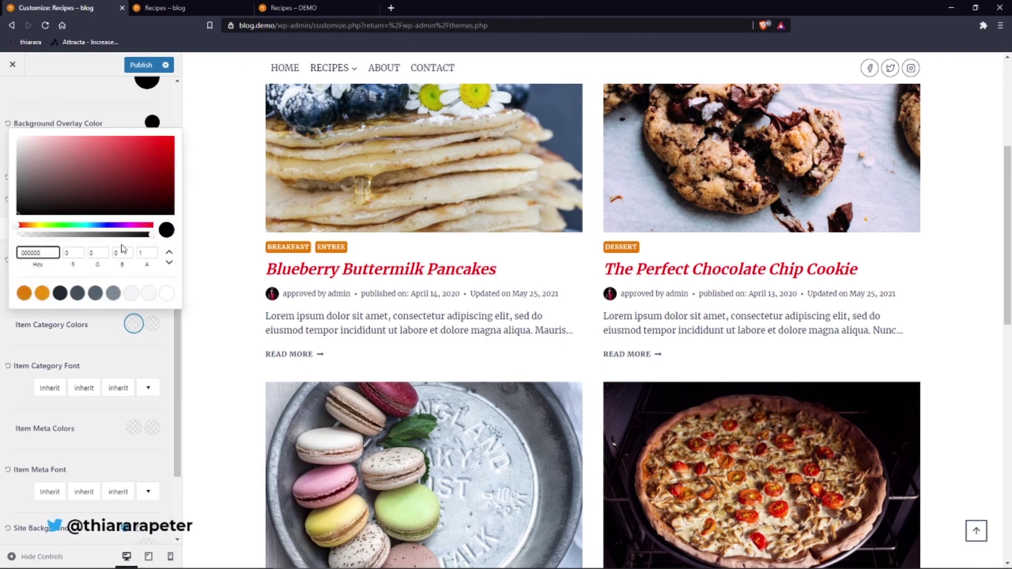
{"action": "left_click", "coordinate": [173, 174]}
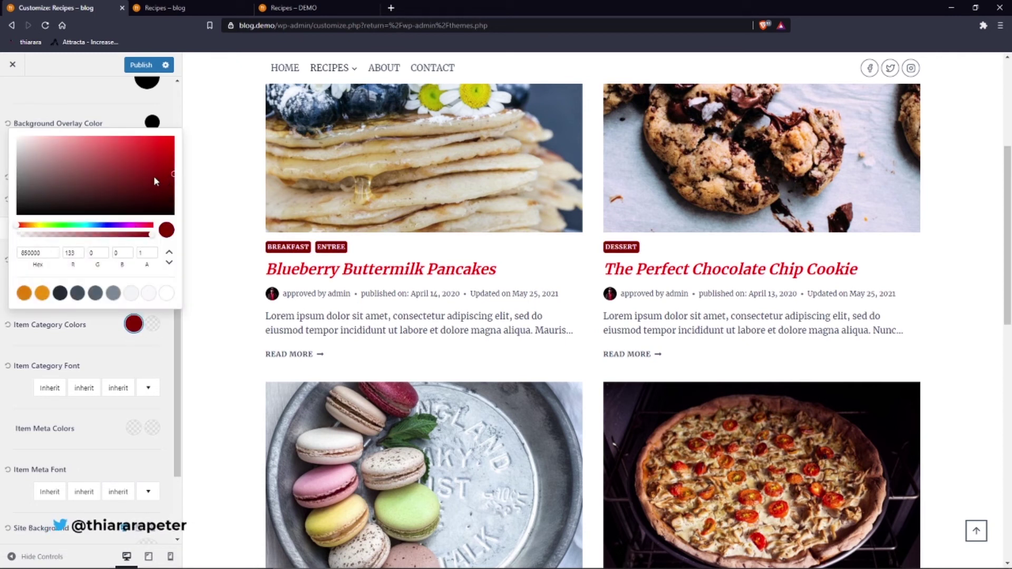
{"action": "left_click", "coordinate": [135, 157]}
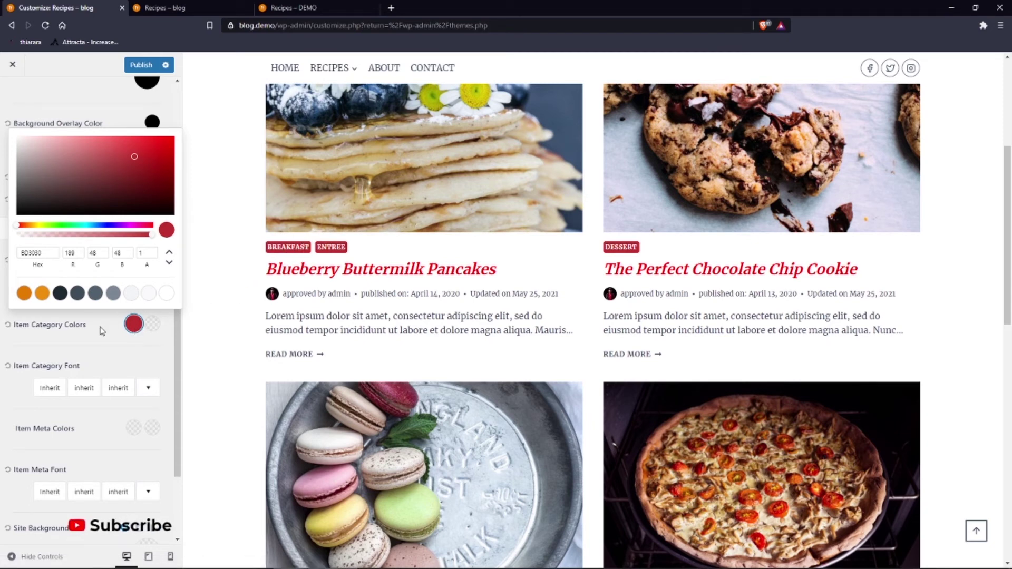
{"action": "left_click", "coordinate": [42, 293]}
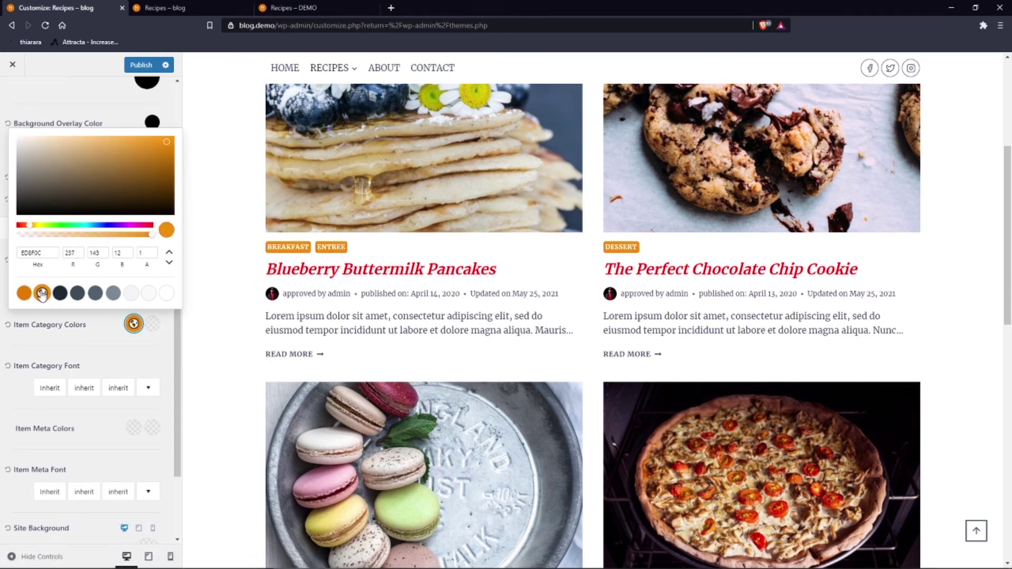
{"action": "left_click", "coordinate": [57, 226]}
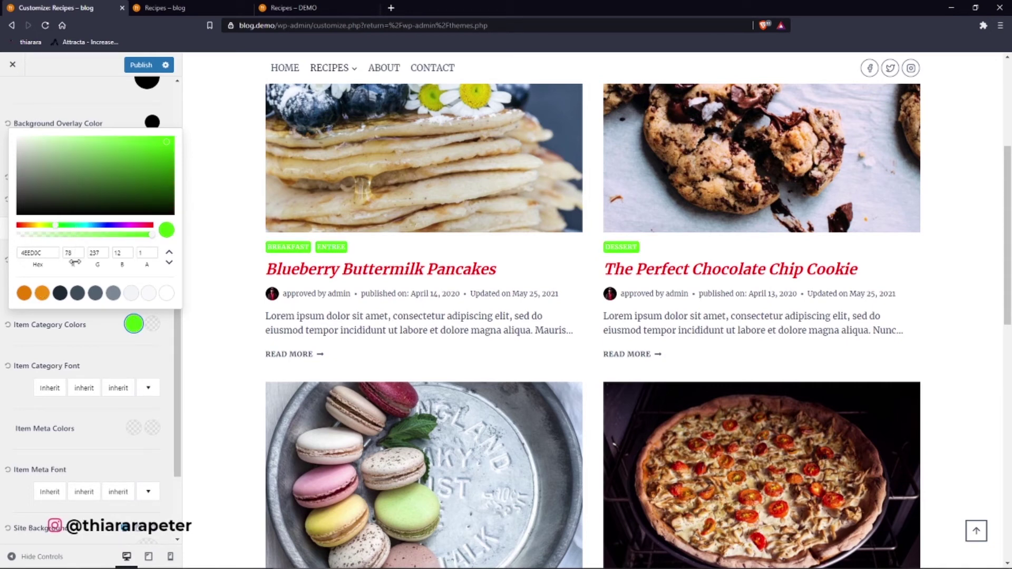
{"action": "left_click", "coordinate": [97, 343]}
- Set the Item Category hover color to the dark palette color 1F2933 and check it on the Entree label
{"action": "left_click", "coordinate": [151, 325]}
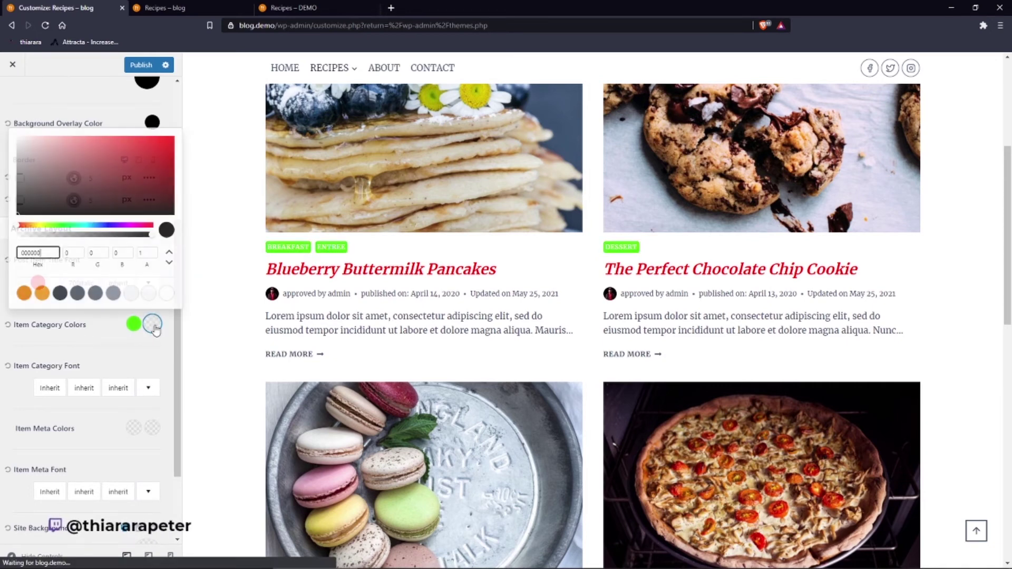
{"action": "left_click", "coordinate": [117, 350]}
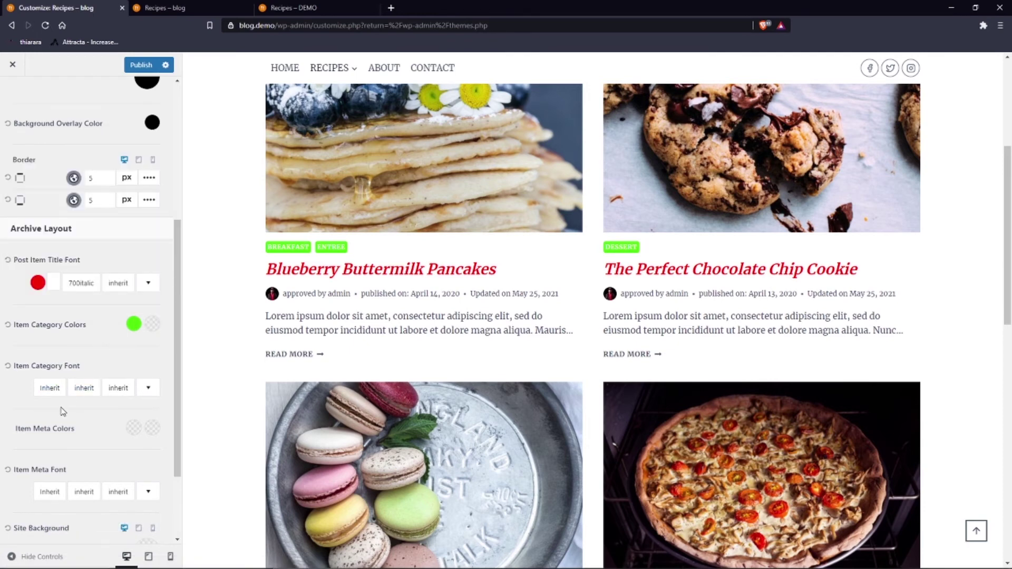
{"action": "left_click", "coordinate": [152, 323]}
{"action": "left_click", "coordinate": [61, 294]}
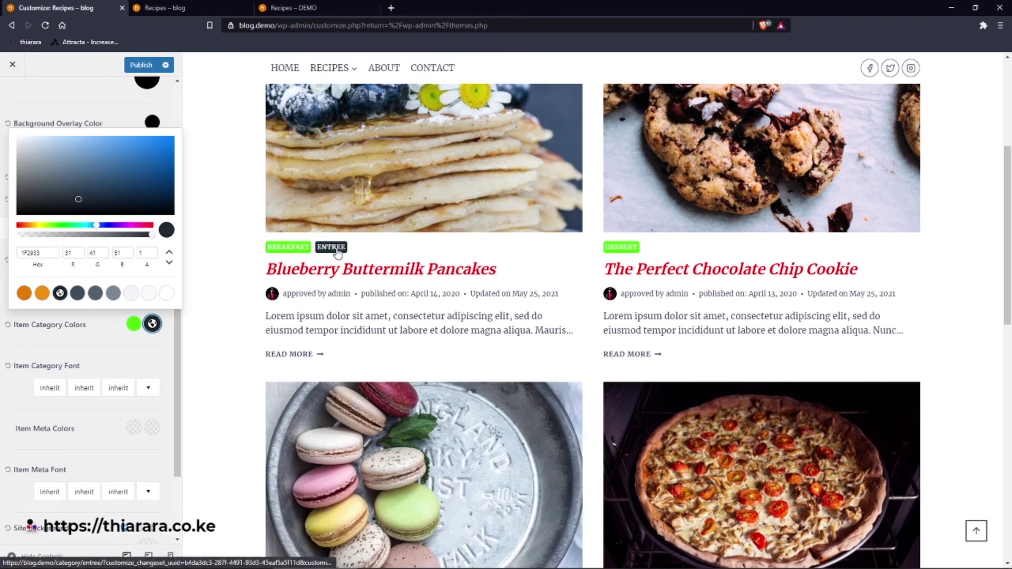
{"action": "left_click", "coordinate": [130, 357]}
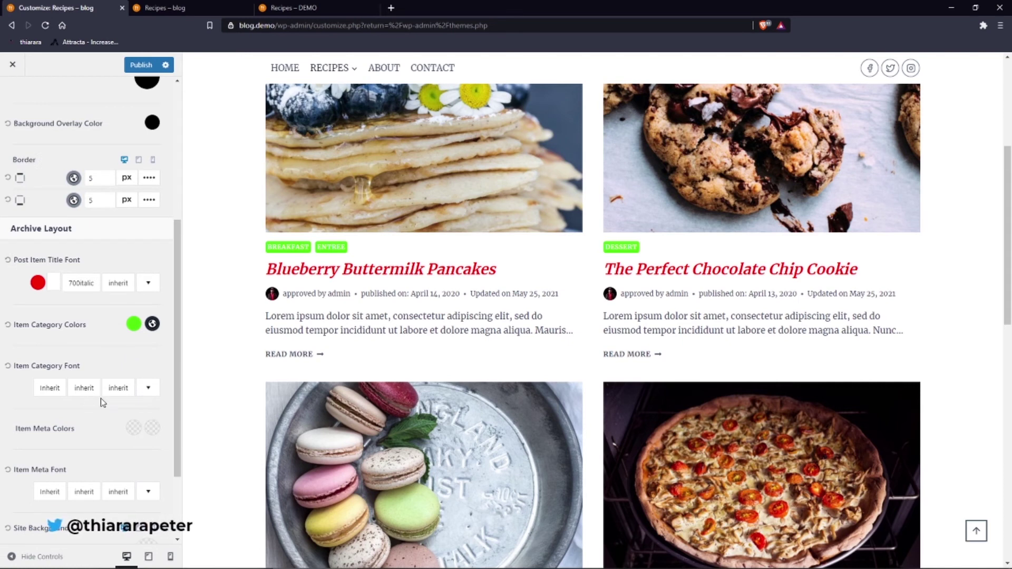
- Try a pale gray for the archive's Site Background, then set it to black 000000 and check the page preview
{"action": "scroll", "coordinate": [71, 401], "scroll_direction": "down", "scroll_amount": 2}
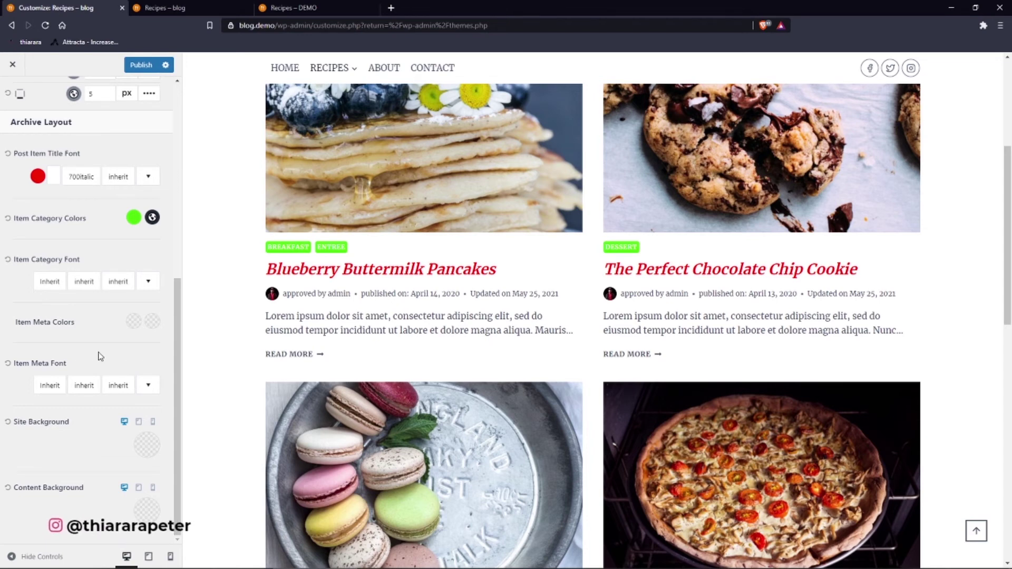
{"action": "left_click", "coordinate": [147, 445]}
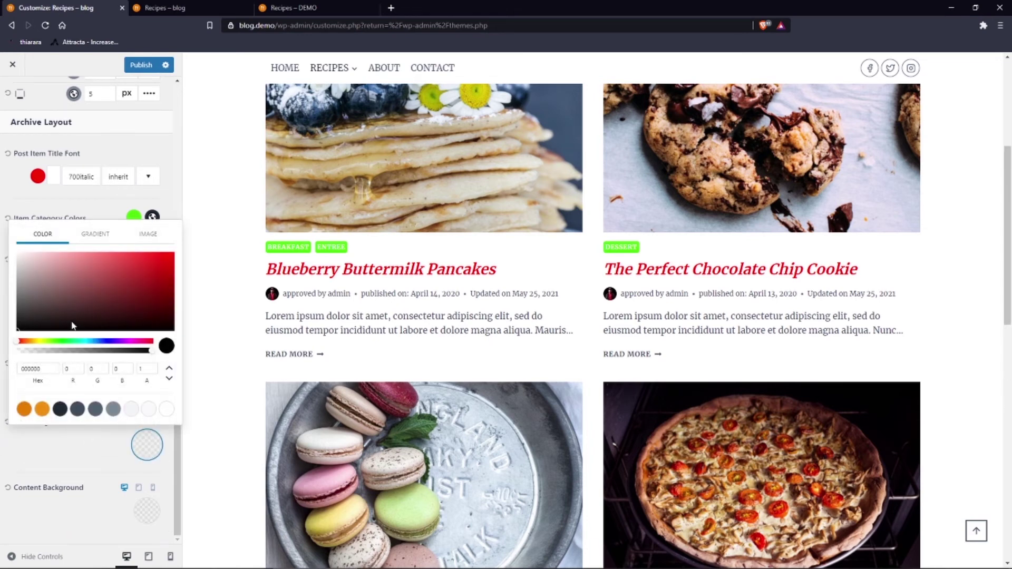
{"action": "left_click_drag", "start_coordinate": [24, 287], "coordinate": [23, 263]}
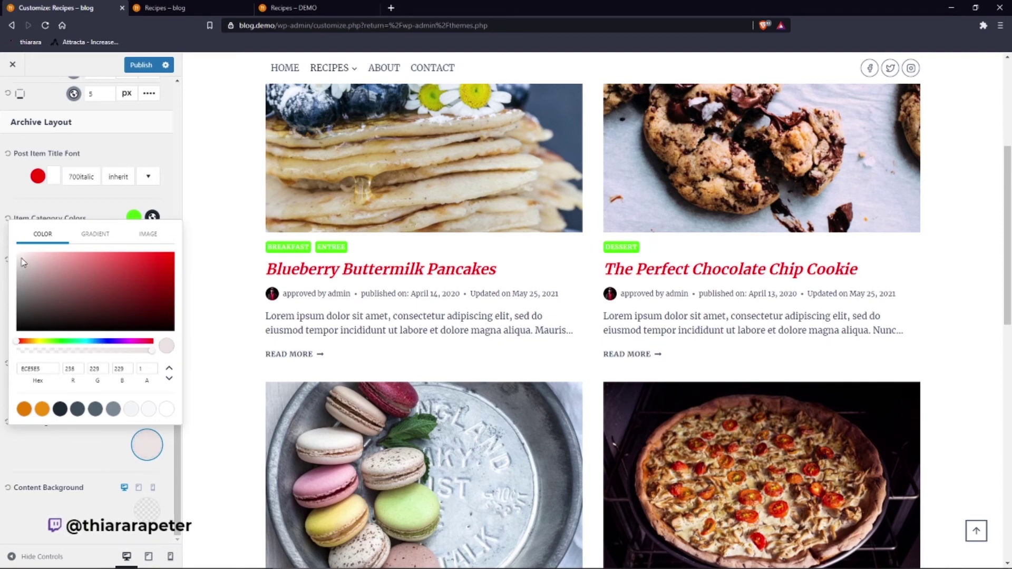
{"action": "left_click", "coordinate": [58, 295]}
{"action": "left_click_drag", "start_coordinate": [71, 321], "coordinate": [237, 446]}
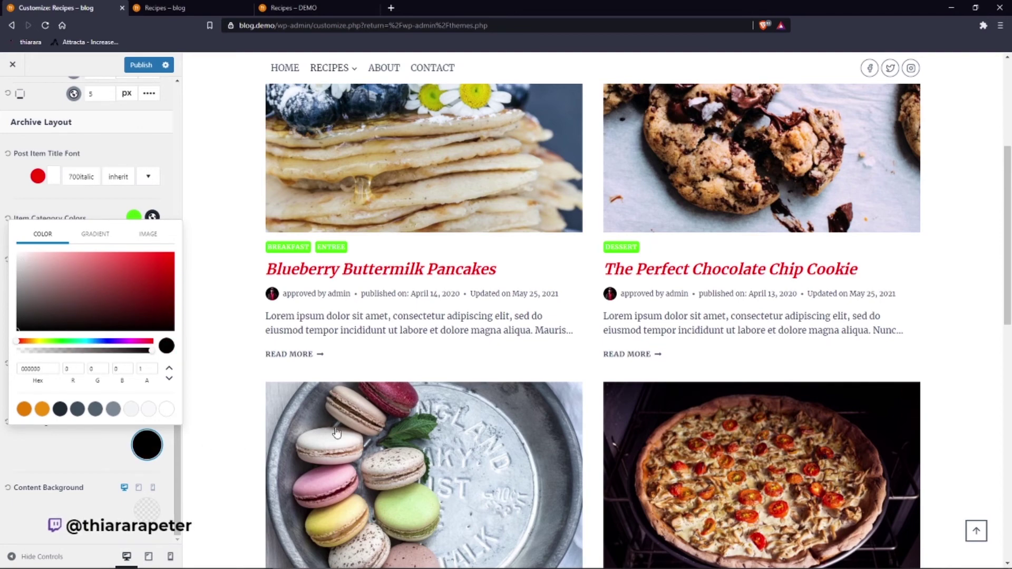
{"action": "scroll", "coordinate": [210, 411], "scroll_direction": "down", "scroll_amount": 10}
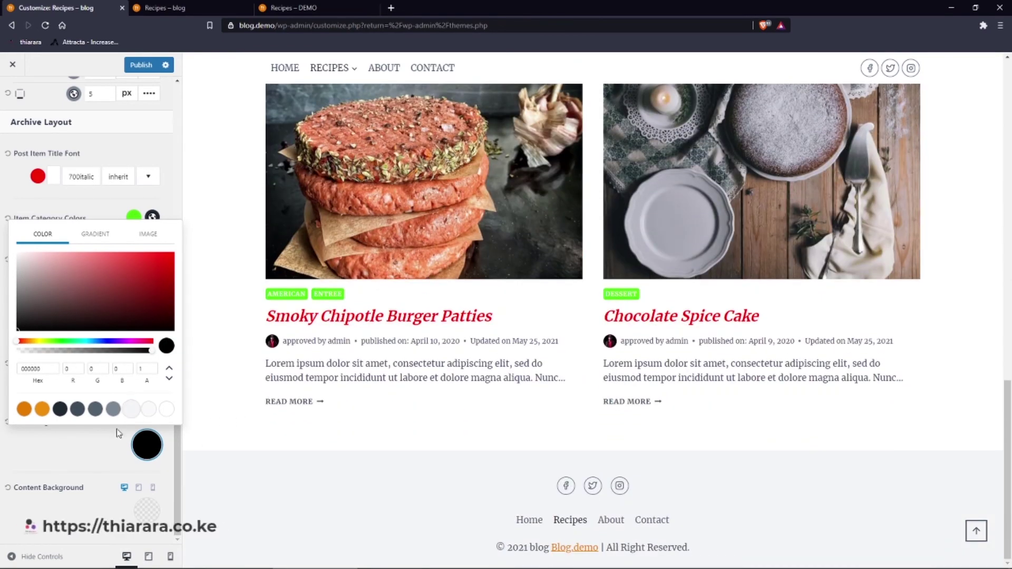
{"action": "left_click", "coordinate": [73, 447]}
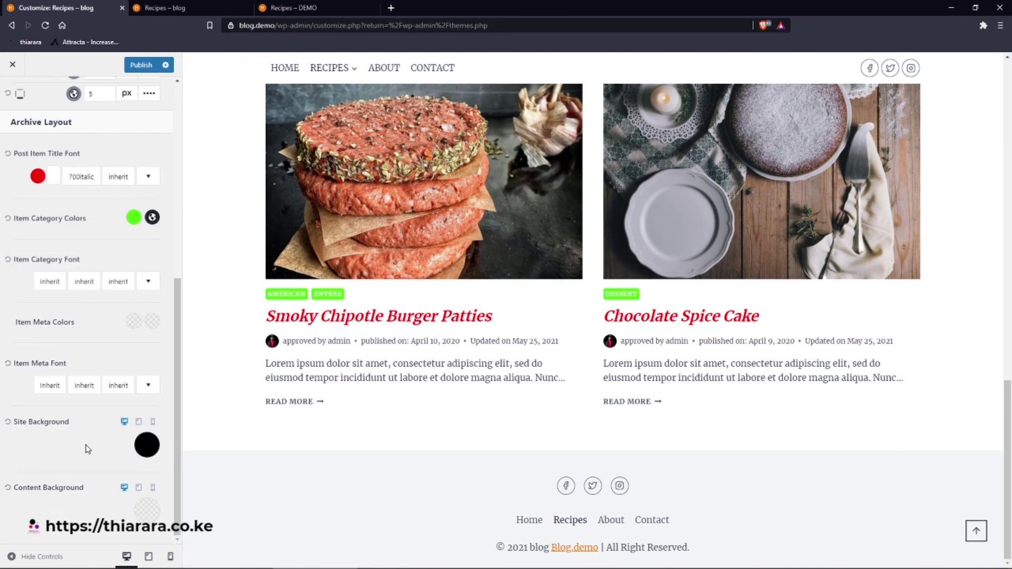
{"action": "left_click", "coordinate": [147, 447]}
{"action": "left_click", "coordinate": [147, 446]}
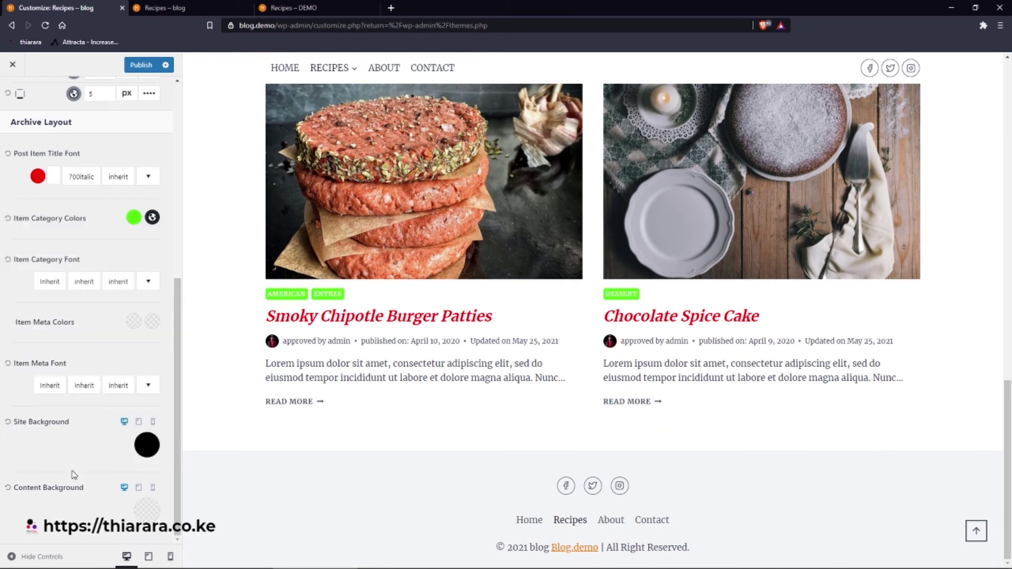
- Set the archive's Content Background color to light gray C9C5C5
{"action": "left_click", "coordinate": [147, 509]}
{"action": "left_click_drag", "start_coordinate": [43, 343], "coordinate": [19, 335]}
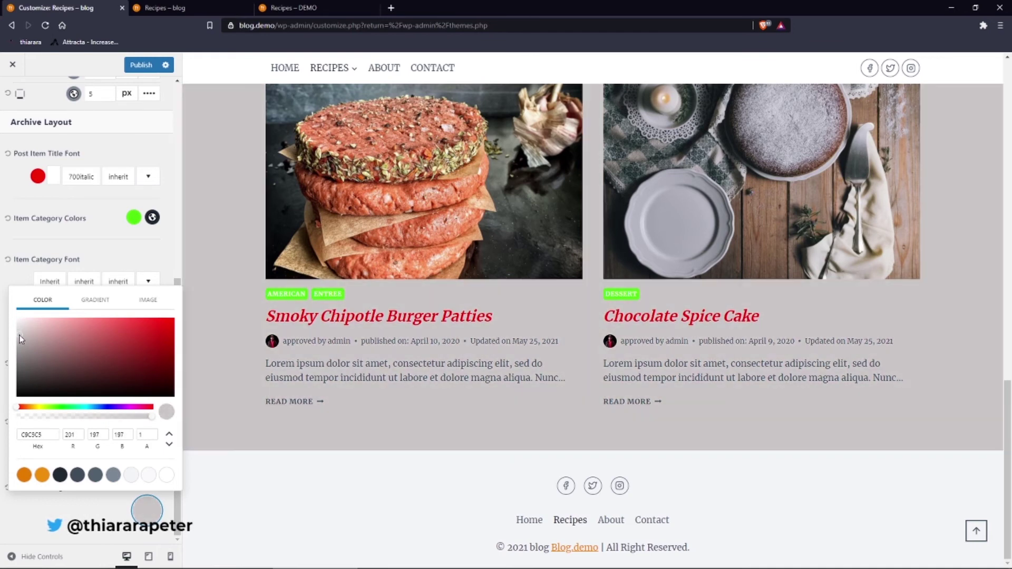
- Publish the archive color changes and review the live Recipes page down to its last posts
{"action": "left_click", "coordinate": [305, 490]}
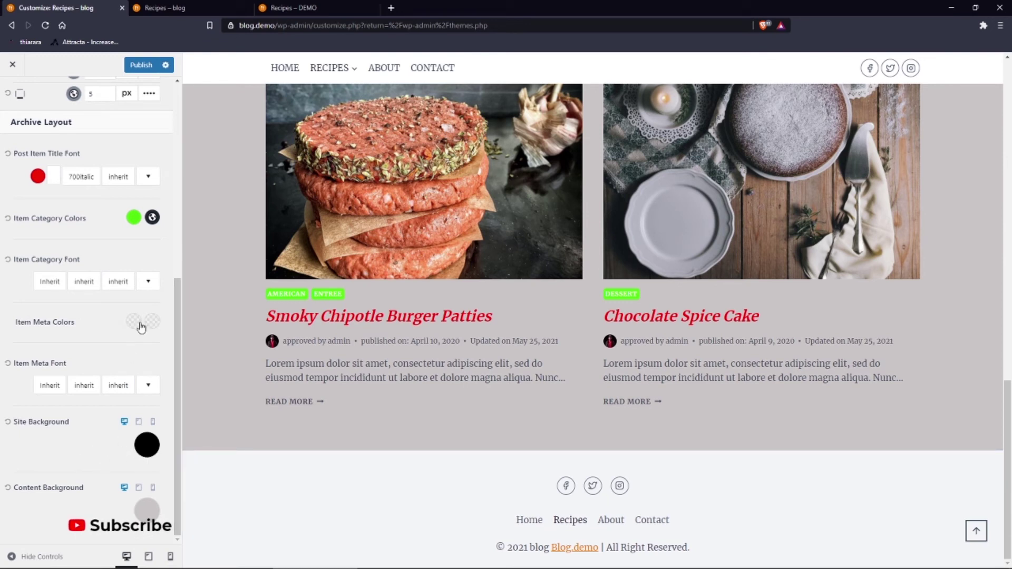
{"action": "left_click", "coordinate": [135, 69]}
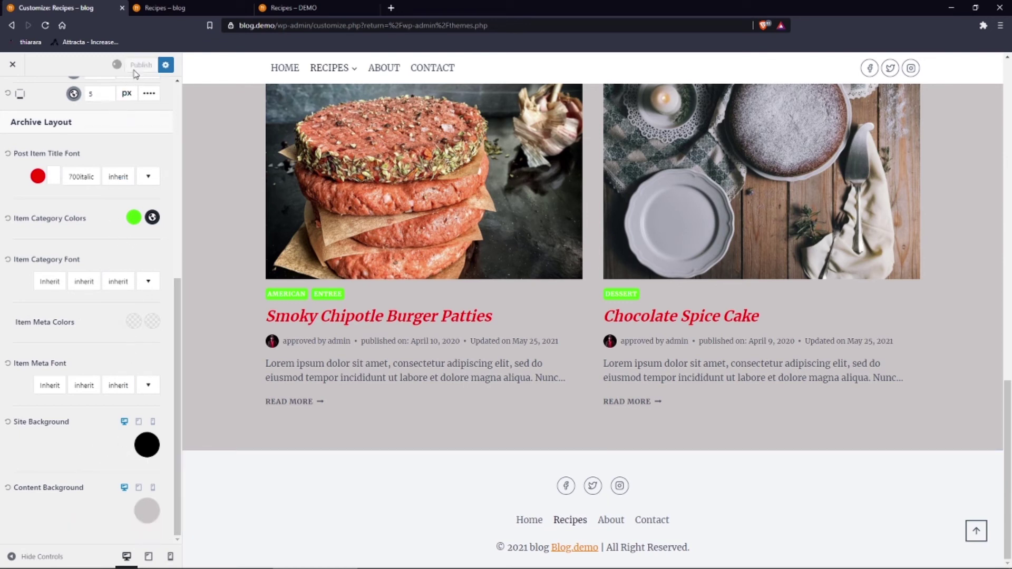
{"action": "left_click", "coordinate": [188, 8]}
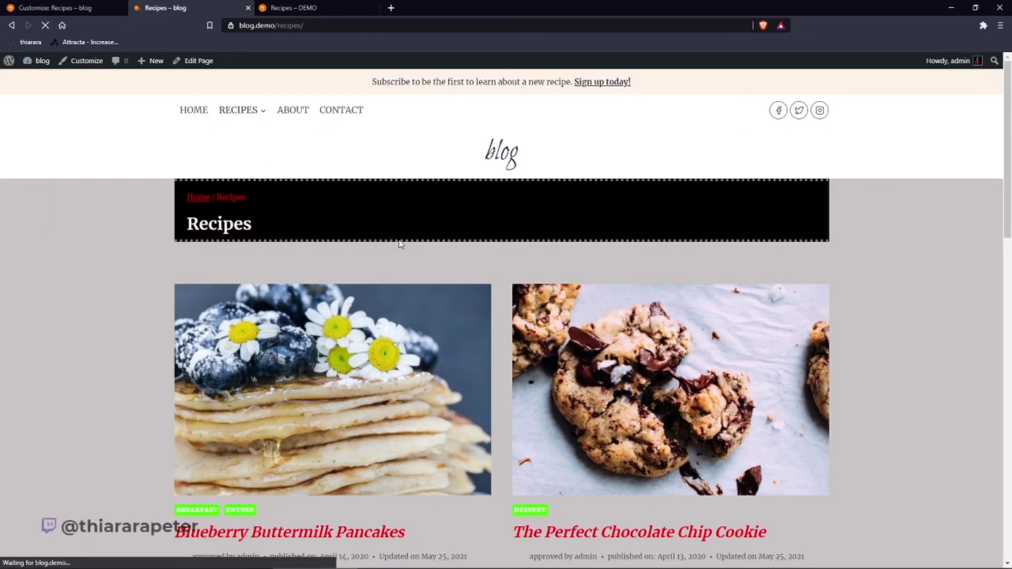
{"action": "scroll", "coordinate": [522, 243], "scroll_direction": "down", "scroll_amount": 5}
{"action": "scroll", "coordinate": [538, 274], "scroll_direction": "down", "scroll_amount": 13}
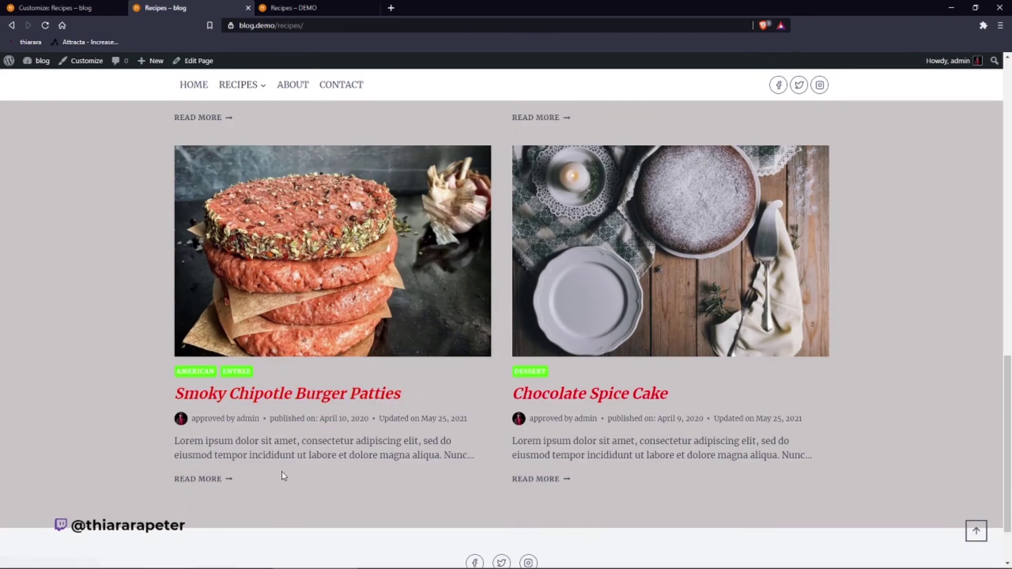
- Return to the customizer's Recipes preview, set the initial Item Category color to the lighter palette orange, and publish the change
{"action": "left_click", "coordinate": [79, 8]}
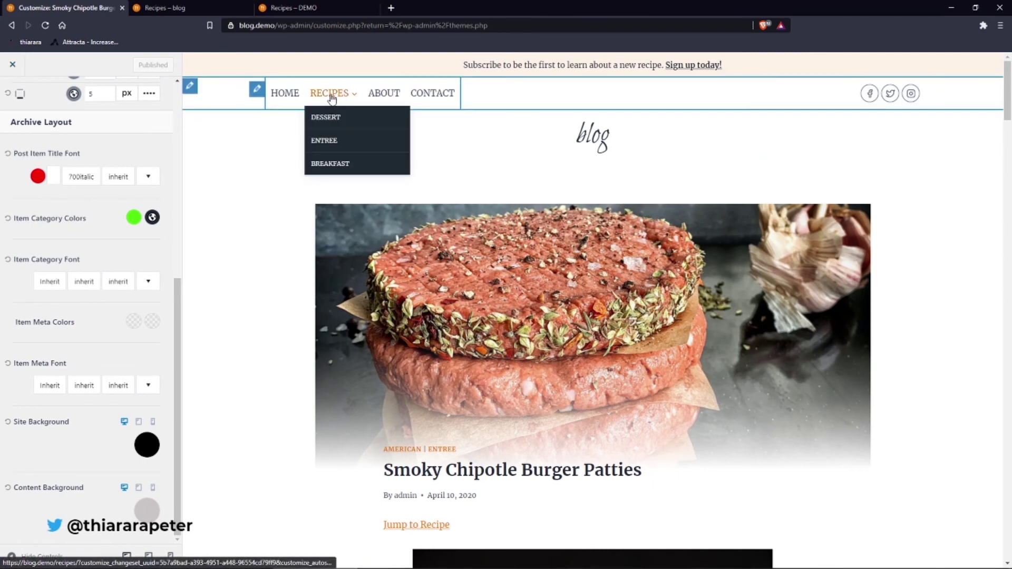
{"action": "left_click", "coordinate": [334, 97]}
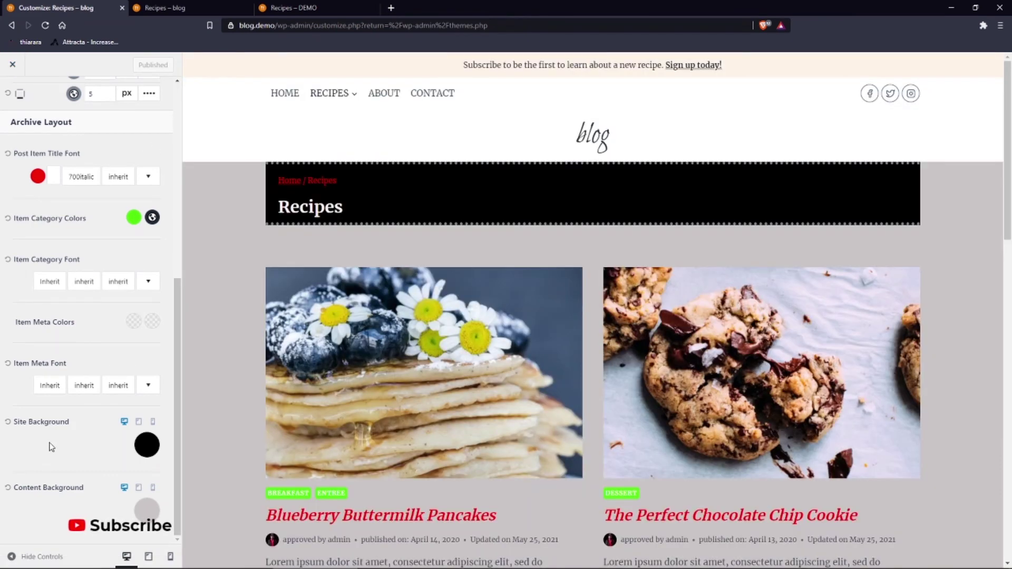
{"action": "scroll", "coordinate": [491, 363], "scroll_direction": "down", "scroll_amount": 1}
{"action": "scroll", "coordinate": [490, 363], "scroll_direction": "down", "scroll_amount": 2}
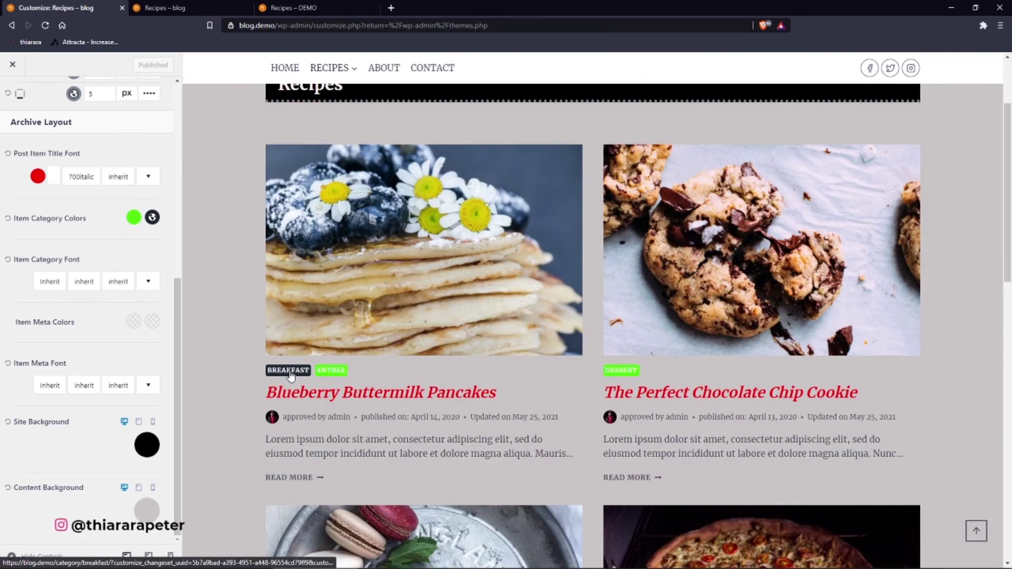
{"action": "left_click", "coordinate": [134, 218]}
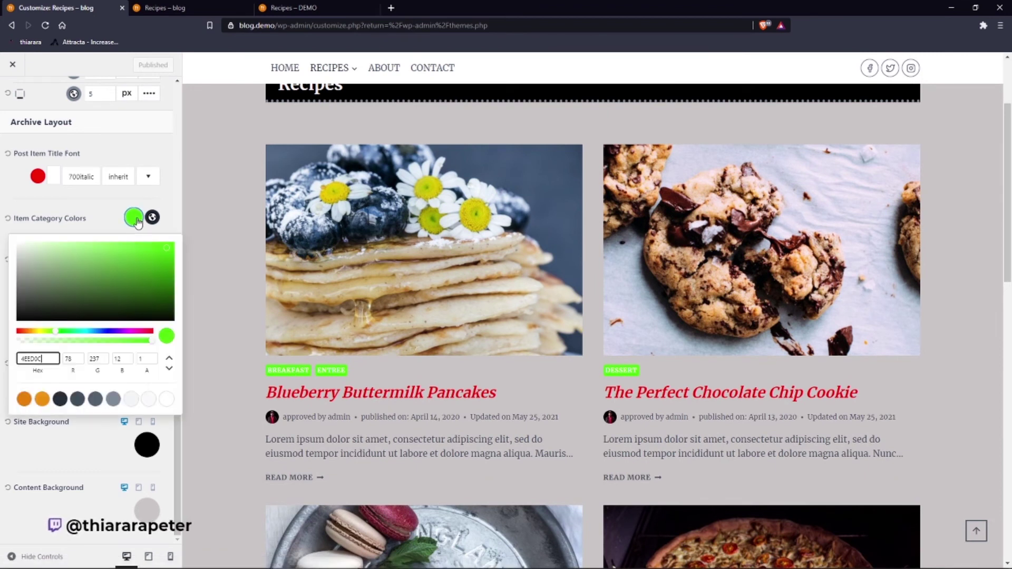
{"action": "left_click", "coordinate": [42, 399]}
{"action": "left_click", "coordinate": [210, 401]}
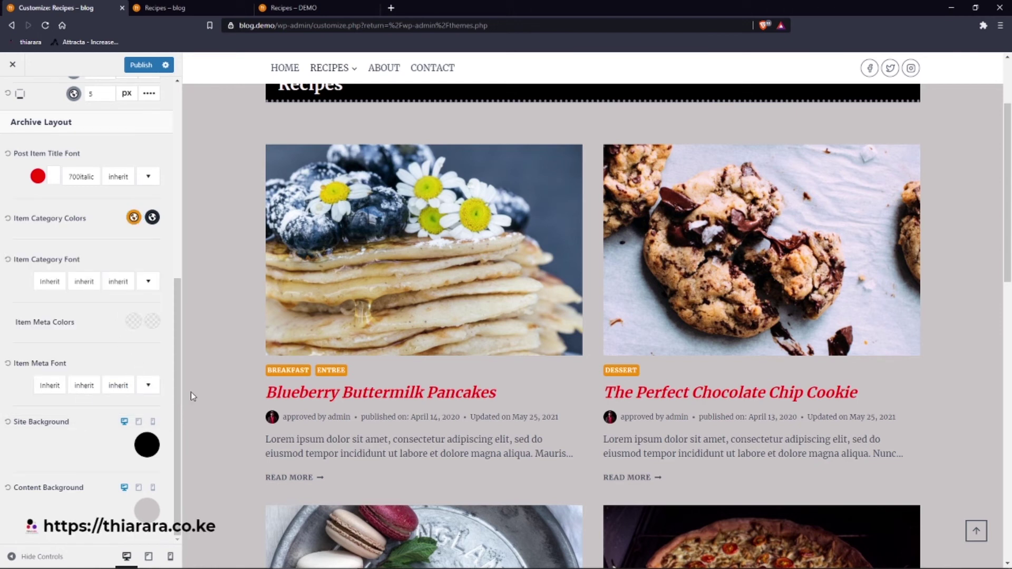
{"action": "left_click", "coordinate": [151, 68]}
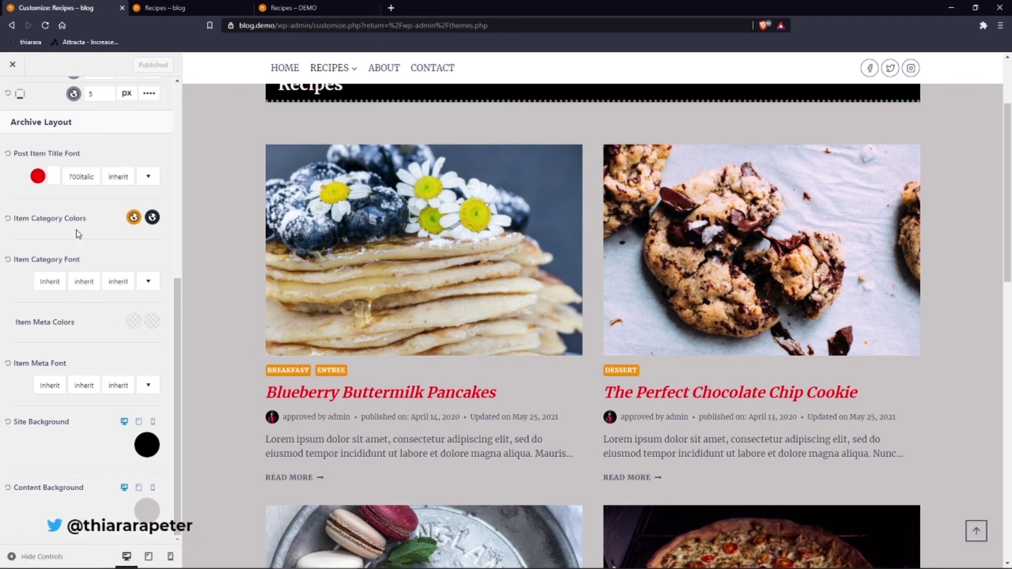
- Open the Single Post Layout settings and preview the Blueberry Buttermilk Pancakes post
{"action": "scroll", "coordinate": [17, 125], "scroll_direction": "up", "scroll_amount": 6}
{"action": "left_click", "coordinate": [12, 95]}
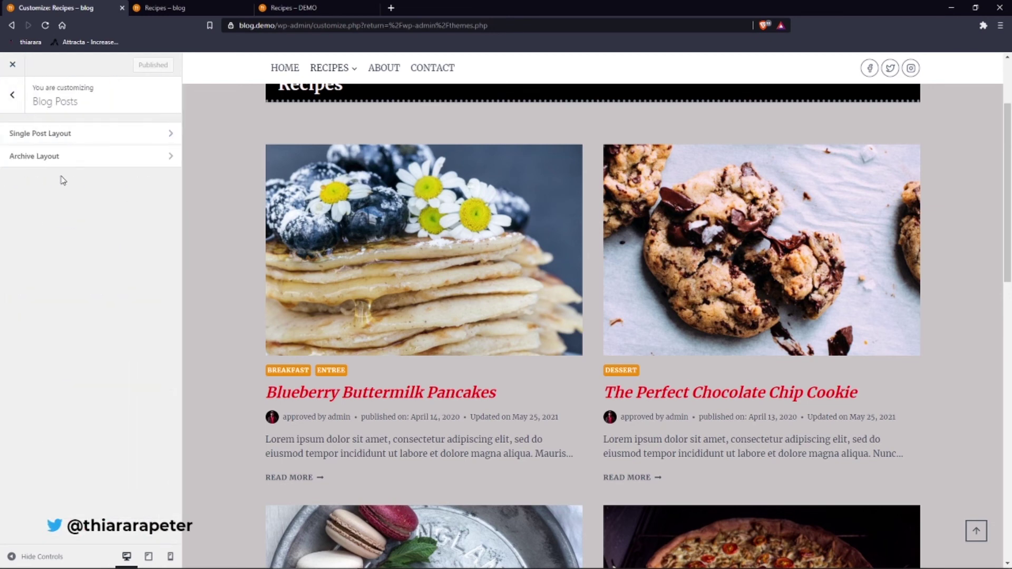
{"action": "left_click", "coordinate": [61, 137]}
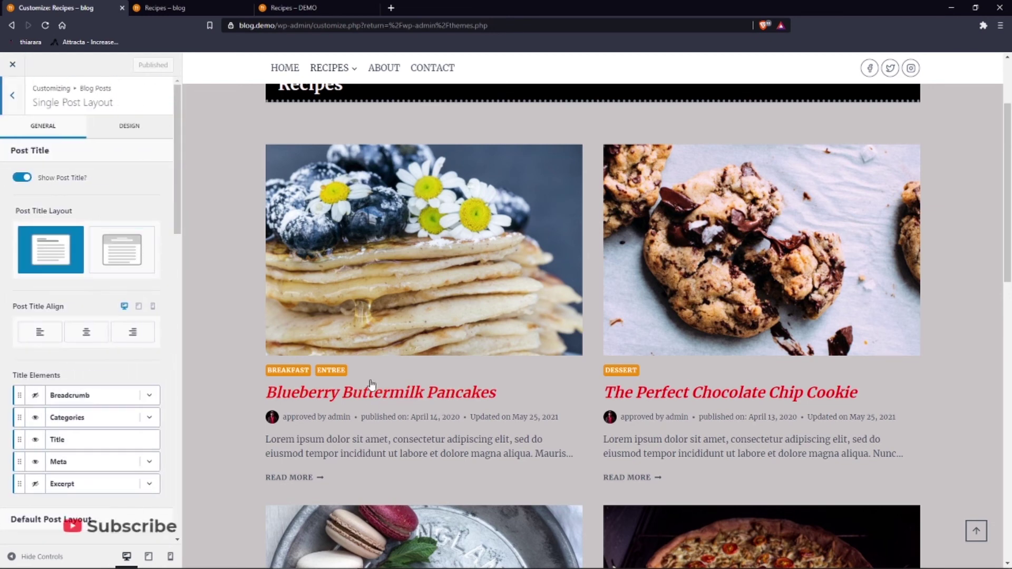
{"action": "left_click", "coordinate": [357, 400]}
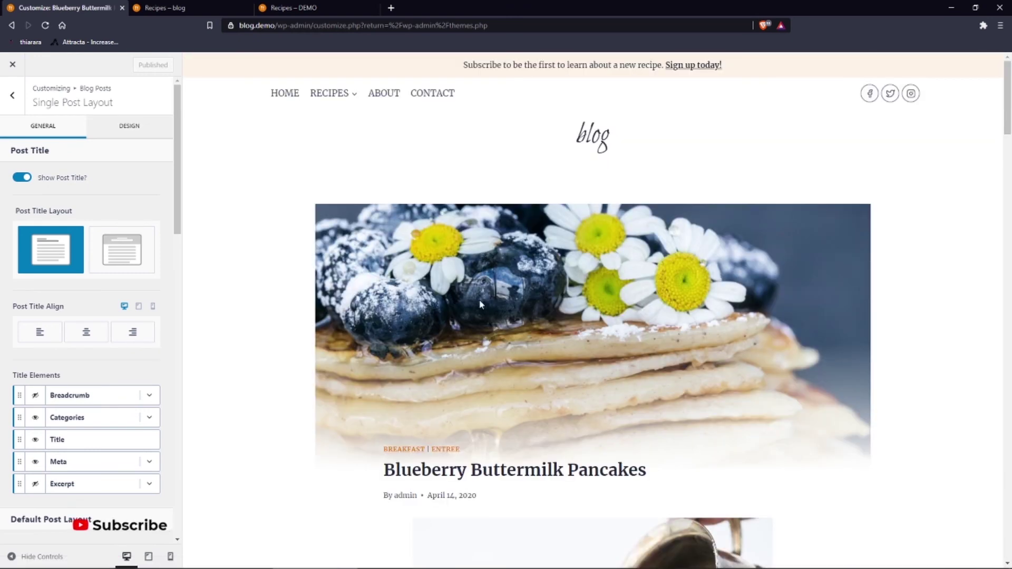
{"action": "scroll", "coordinate": [484, 356], "scroll_direction": "down", "scroll_amount": 7}
{"action": "scroll", "coordinate": [482, 355], "scroll_direction": "down", "scroll_amount": 5}
{"action": "scroll", "coordinate": [482, 354], "scroll_direction": "up", "scroll_amount": 7}
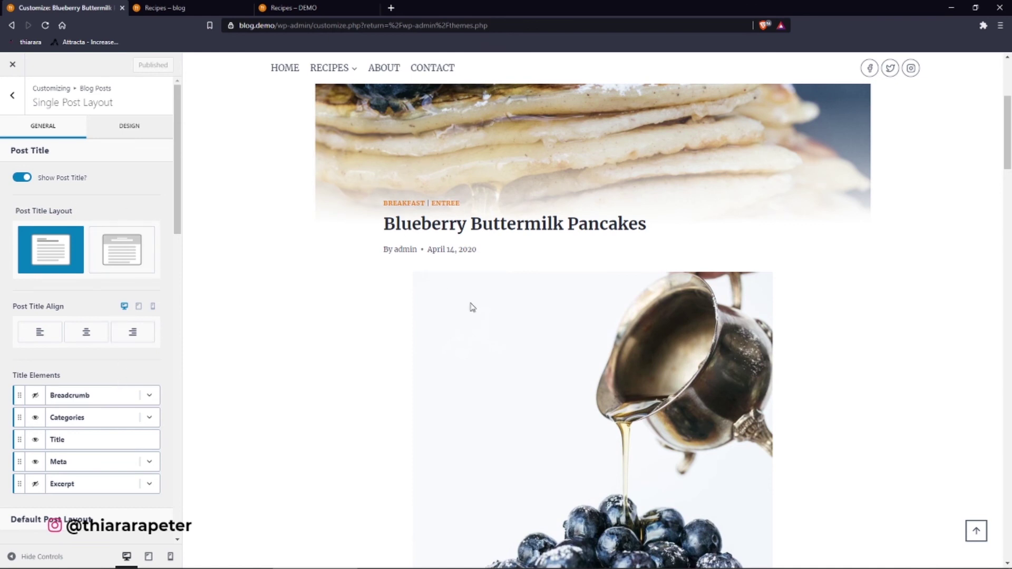
{"action": "scroll", "coordinate": [473, 307], "scroll_direction": "up", "scroll_amount": 5}
{"action": "scroll", "coordinate": [459, 315], "scroll_direction": "down", "scroll_amount": 3}
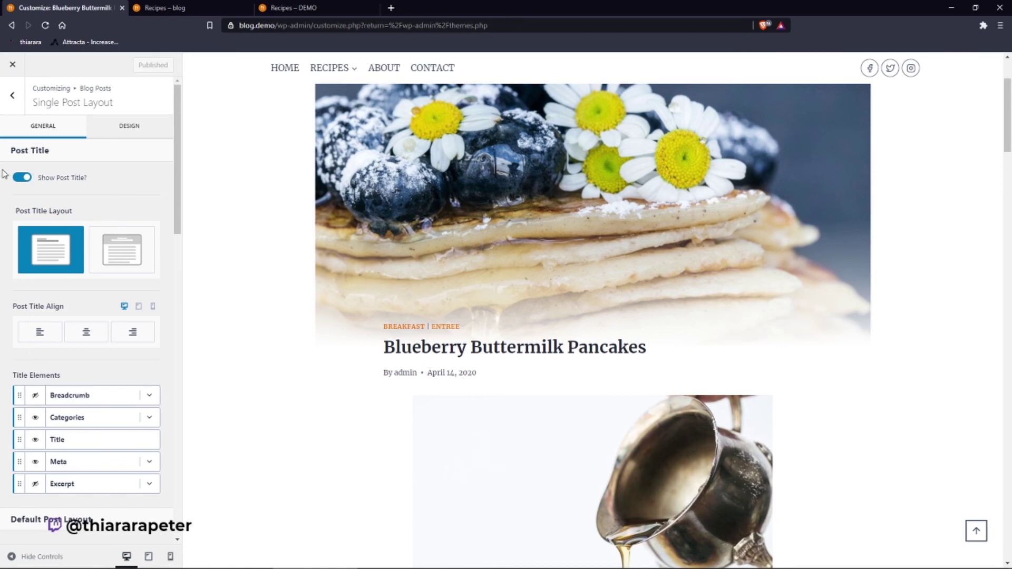
- Try hiding the post title on single posts, then show it again
{"action": "left_click", "coordinate": [22, 177]}
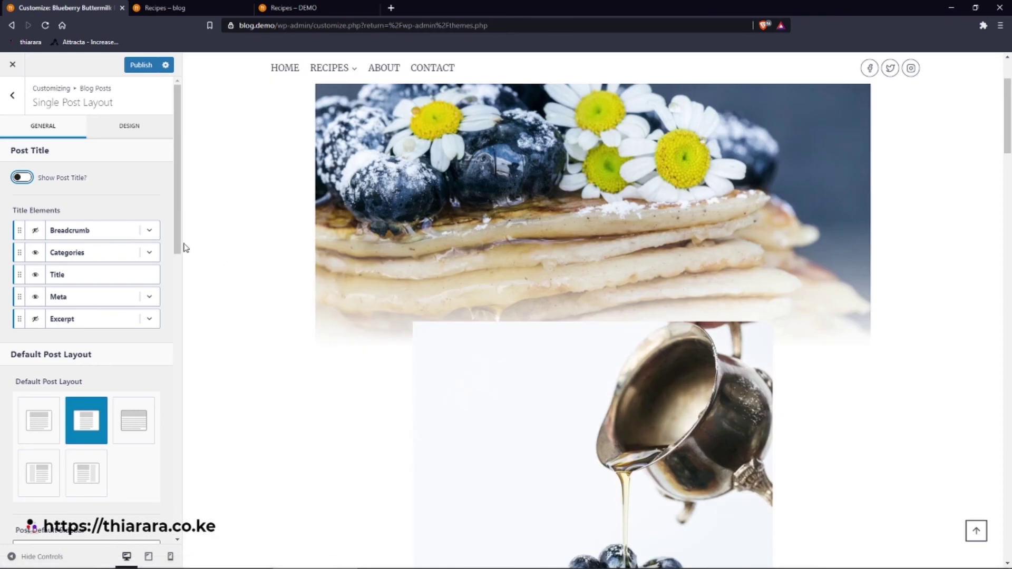
{"action": "left_click", "coordinate": [45, 180]}
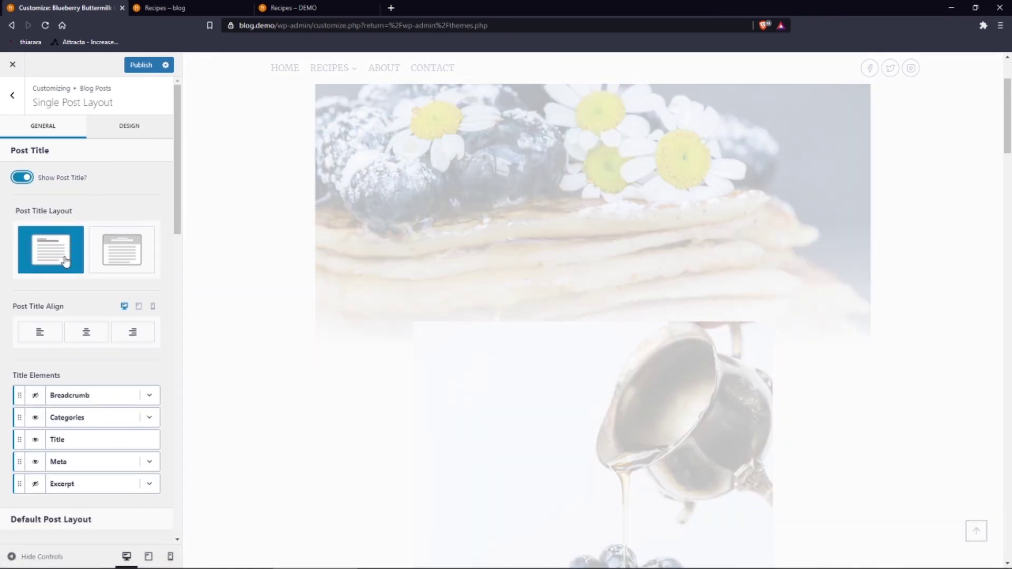
- Try the wider no-sidebar option as the Default Post Layout and check it through the post preview
{"action": "scroll", "coordinate": [72, 344], "scroll_direction": "down", "scroll_amount": 2}
{"action": "scroll", "coordinate": [70, 361], "scroll_direction": "down", "scroll_amount": 2}
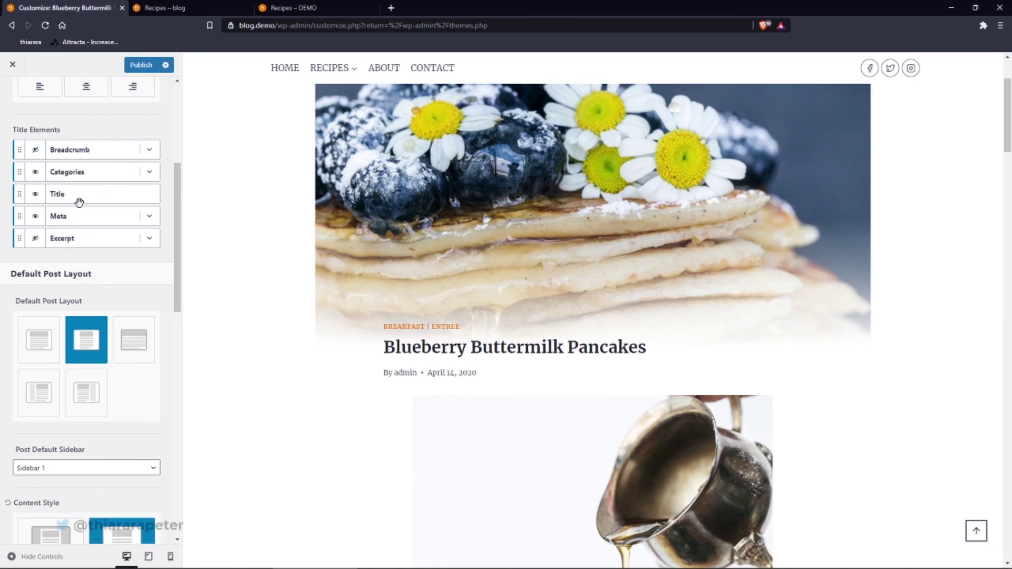
{"action": "scroll", "coordinate": [87, 299], "scroll_direction": "down", "scroll_amount": 2}
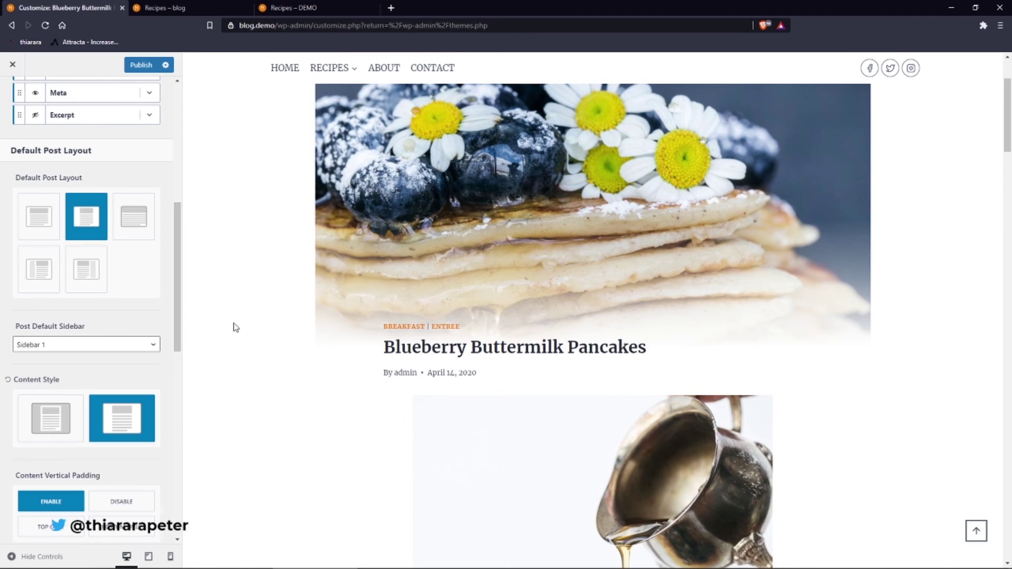
{"action": "left_click", "coordinate": [38, 223]}
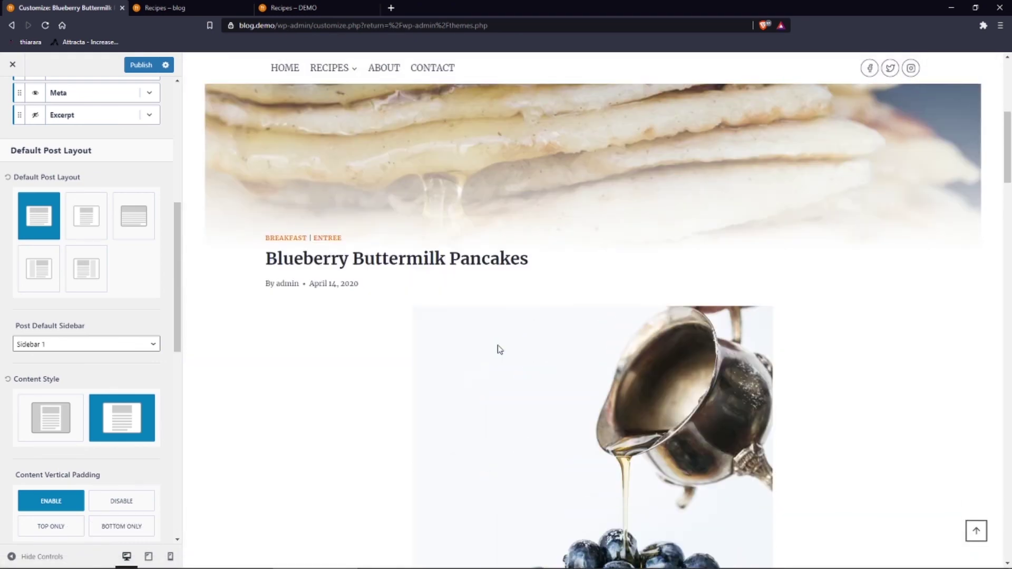
{"action": "scroll", "coordinate": [499, 349], "scroll_direction": "down", "scroll_amount": 12}
{"action": "scroll", "coordinate": [480, 340], "scroll_direction": "up", "scroll_amount": 7}
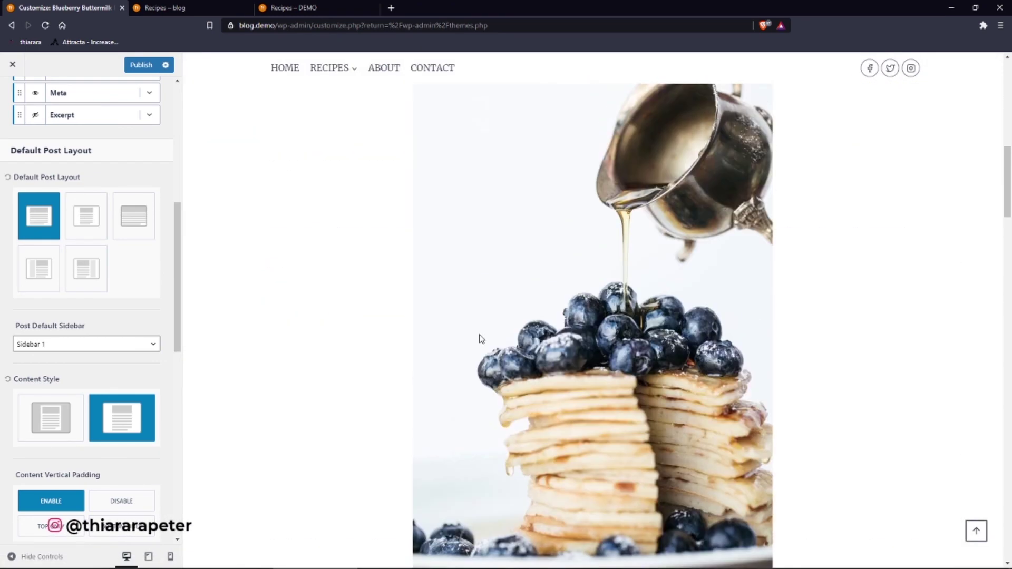
{"action": "scroll", "coordinate": [322, 279], "scroll_direction": "up", "scroll_amount": 6}
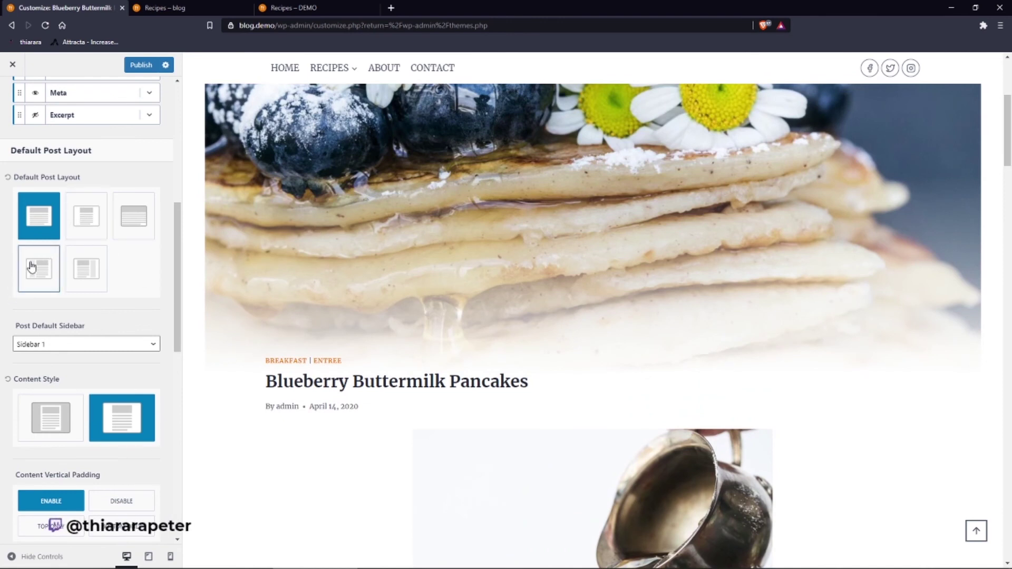
- Set the Default Post Layout to left sidebar with Sidebar 2 as the Post Default Sidebar, and check the preview
{"action": "left_click", "coordinate": [20, 289]}
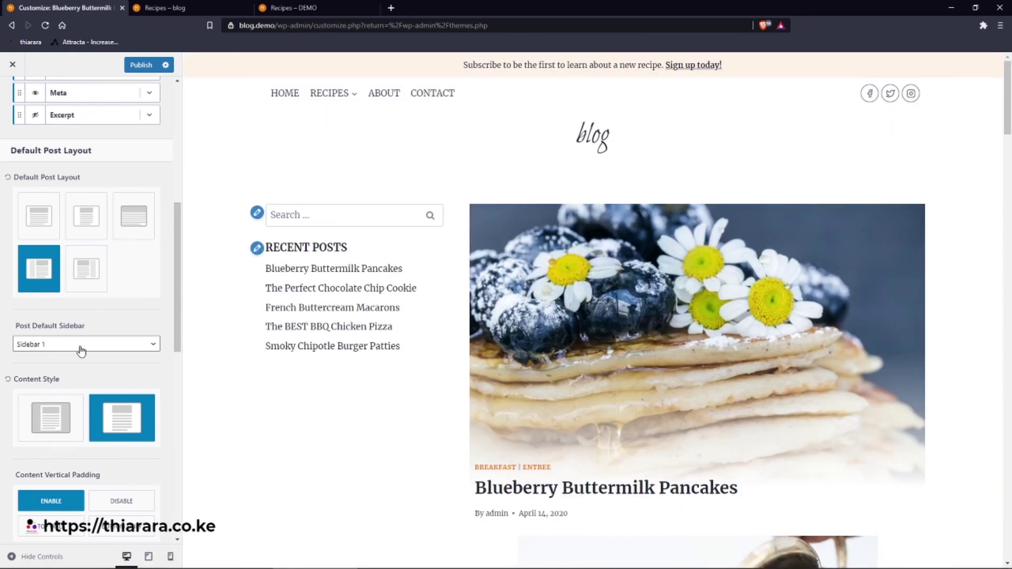
{"action": "left_click", "coordinate": [80, 344]}
{"action": "left_click", "coordinate": [54, 367]}
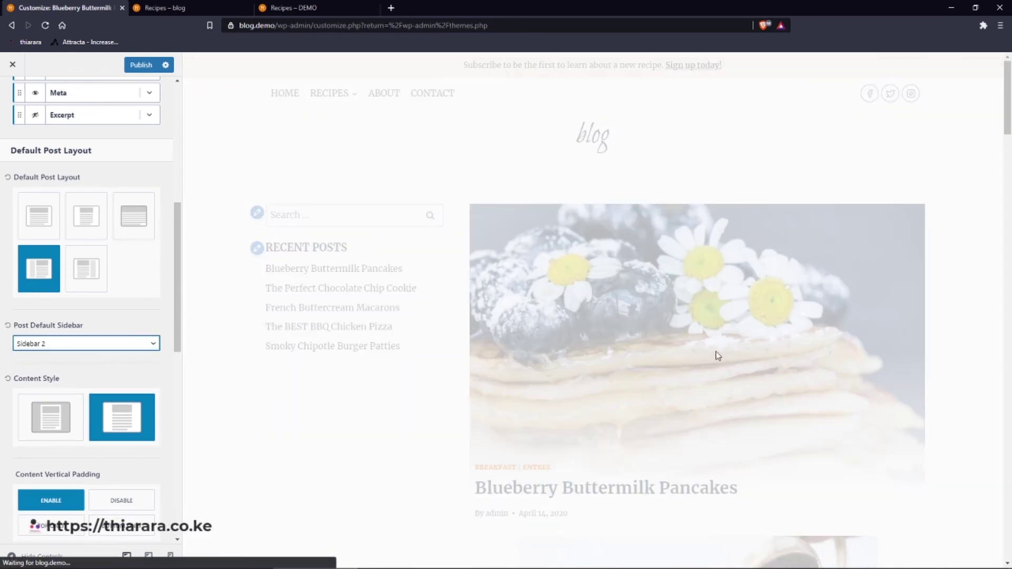
{"action": "scroll", "coordinate": [595, 300], "scroll_direction": "down", "scroll_amount": 10}
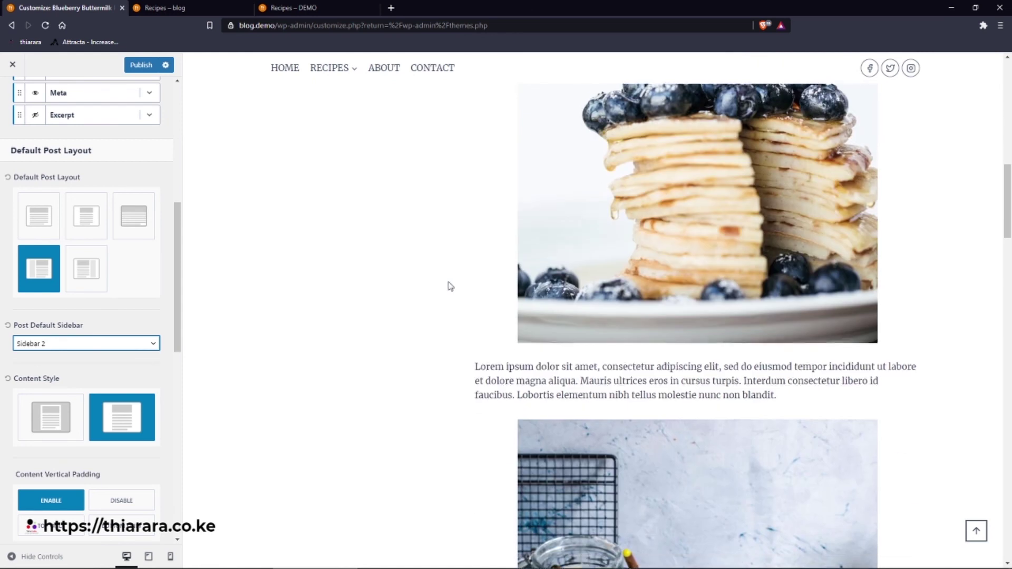
- Try Stretch Full as the Featured Image Width, then set it back to Wide
{"action": "scroll", "coordinate": [27, 401], "scroll_direction": "down", "scroll_amount": 2}
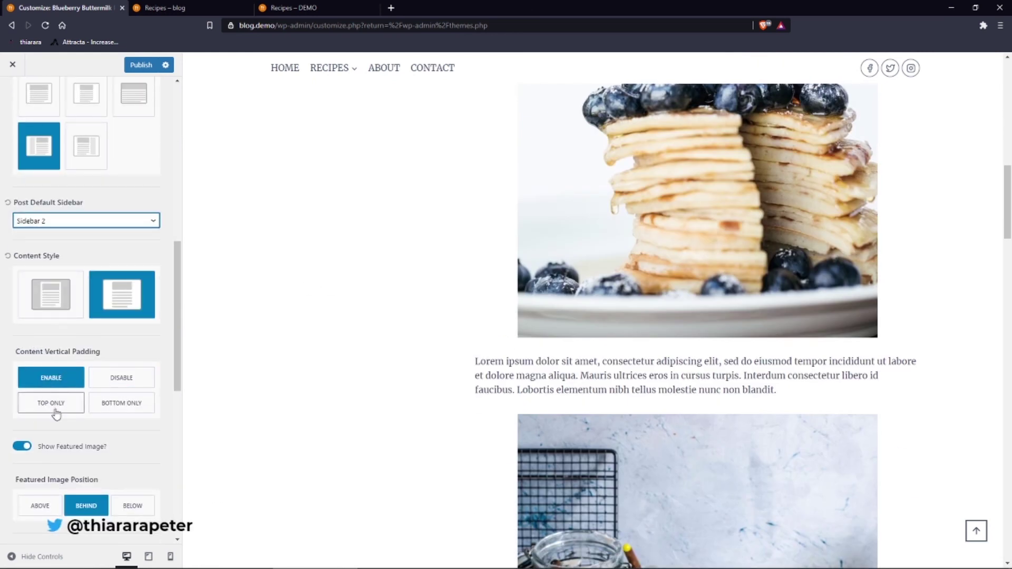
{"action": "scroll", "coordinate": [57, 415], "scroll_direction": "down", "scroll_amount": 2}
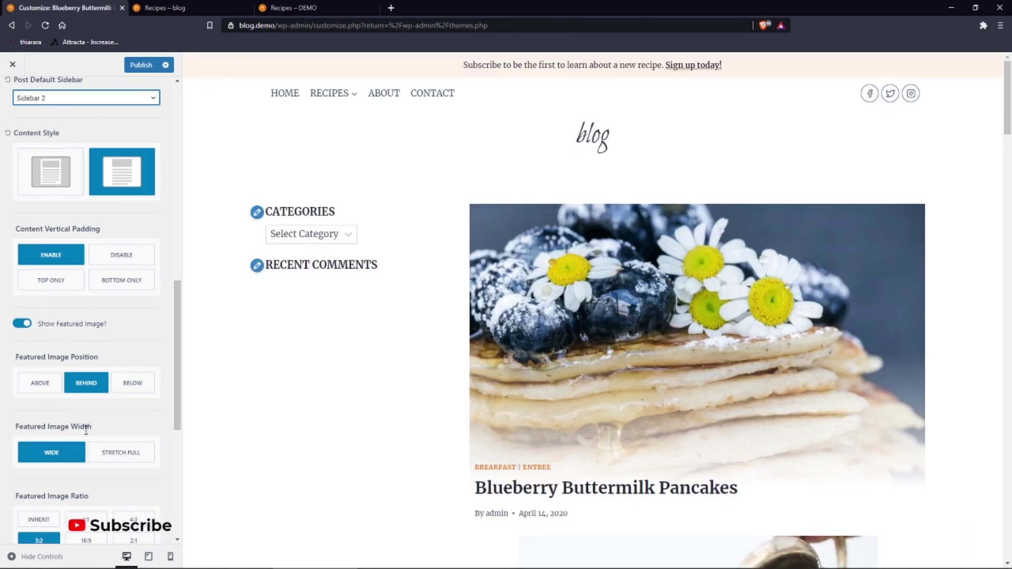
{"action": "scroll", "coordinate": [53, 360], "scroll_direction": "down", "scroll_amount": 2}
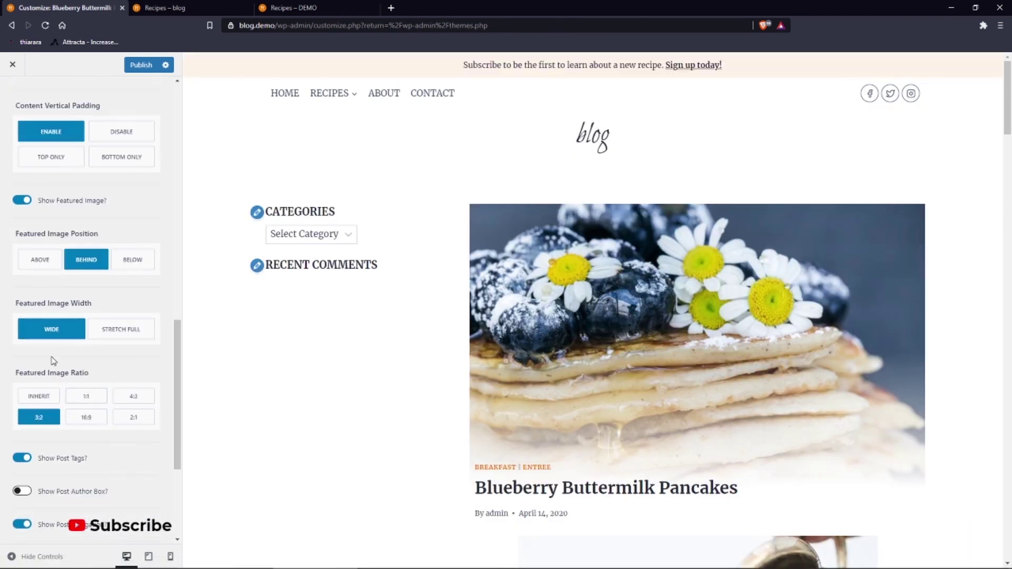
{"action": "left_click", "coordinate": [121, 330]}
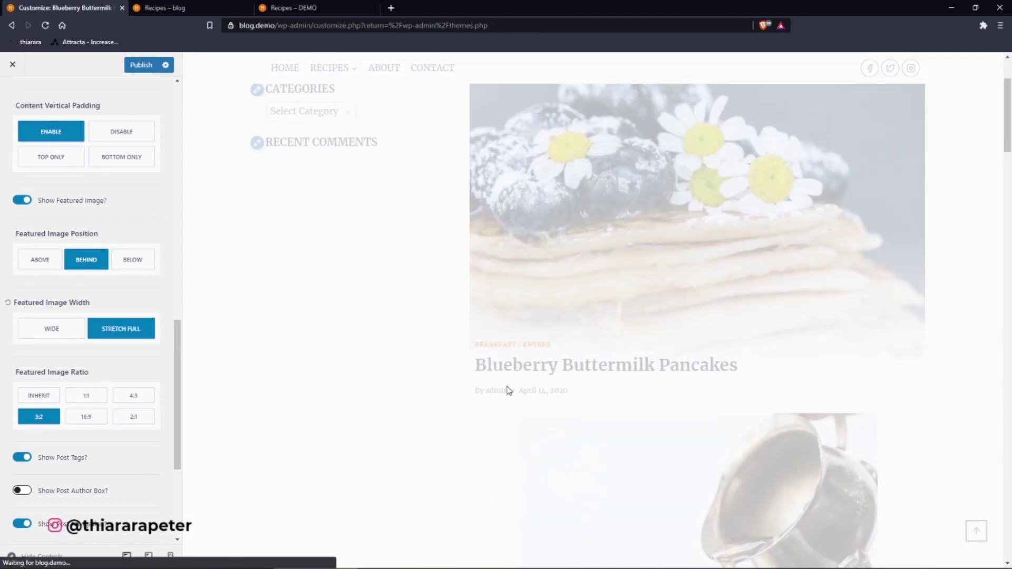
{"action": "left_click", "coordinate": [63, 328]}
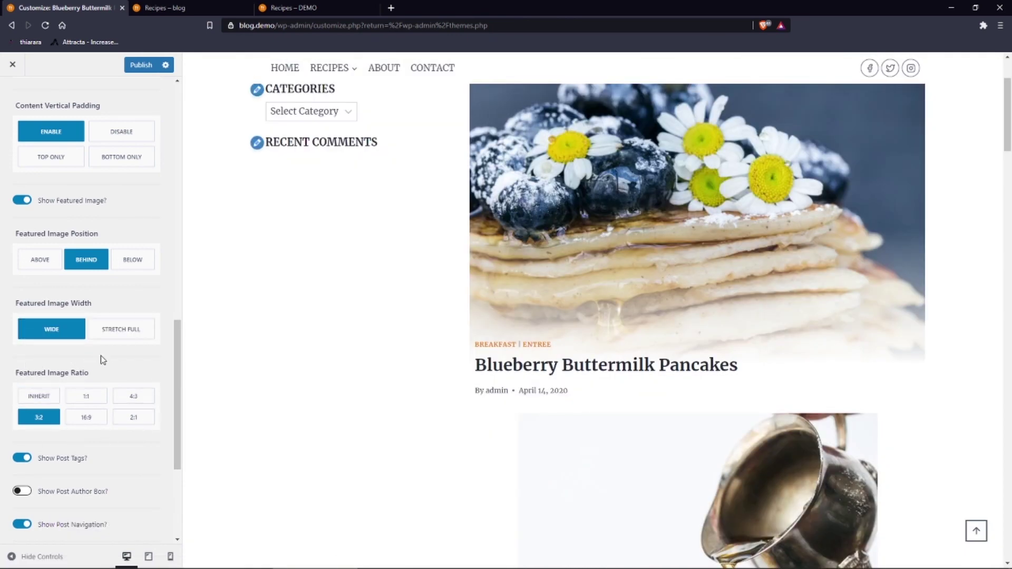
- Enable Show Post Author Box and check the end of the post preview, including the Similar Posts section
{"action": "scroll", "coordinate": [122, 447], "scroll_direction": "down", "scroll_amount": 2}
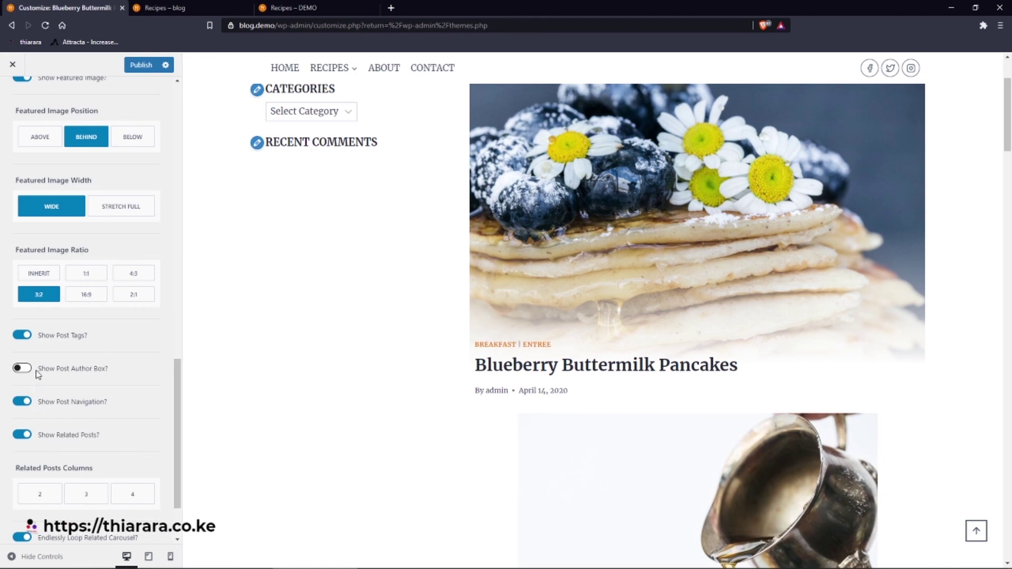
{"action": "scroll", "coordinate": [538, 430], "scroll_direction": "down", "scroll_amount": 2}
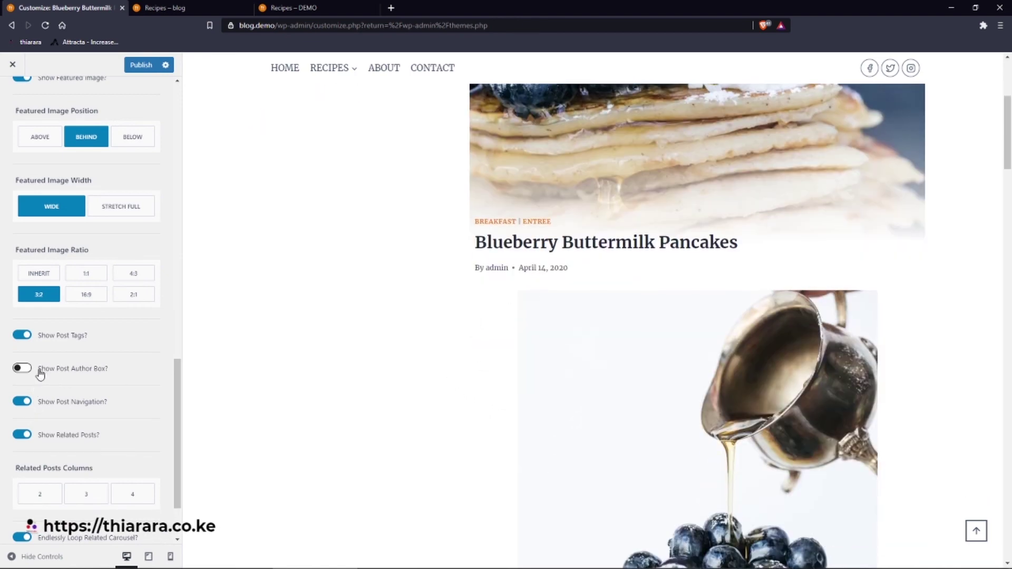
{"action": "left_click", "coordinate": [39, 374]}
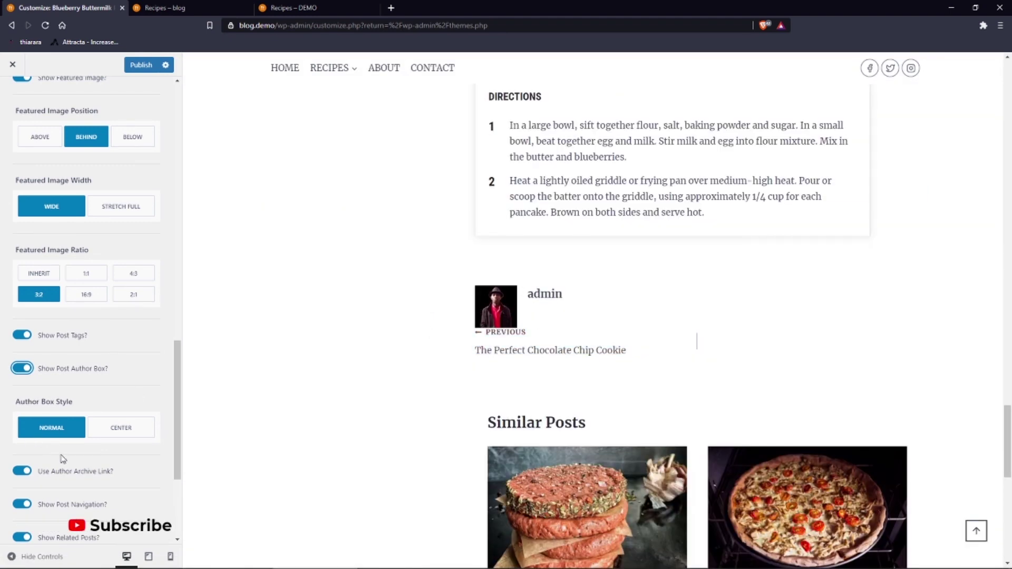
{"action": "scroll", "coordinate": [63, 464], "scroll_direction": "down", "scroll_amount": 2}
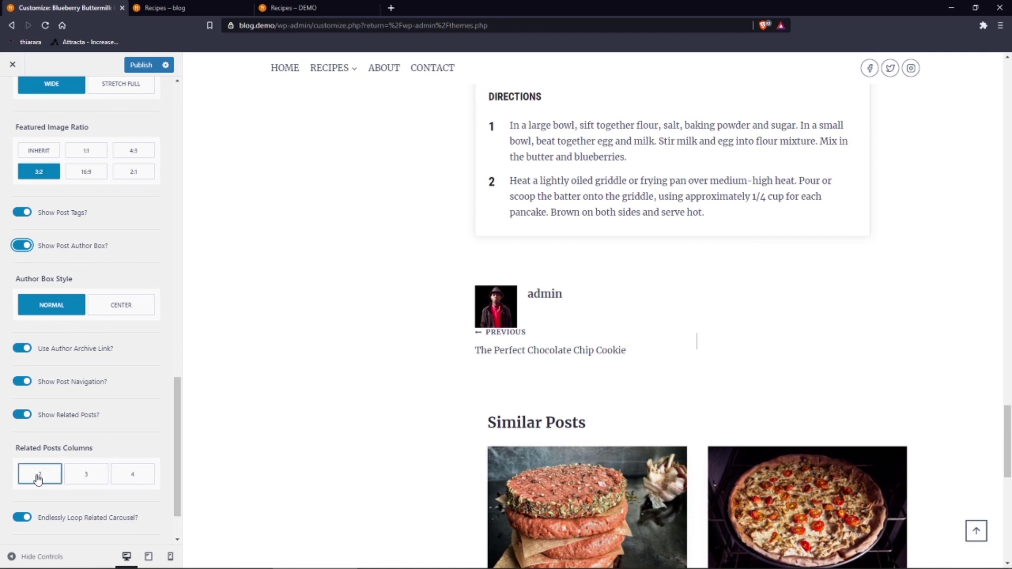
{"action": "scroll", "coordinate": [583, 470], "scroll_direction": "down", "scroll_amount": 5}
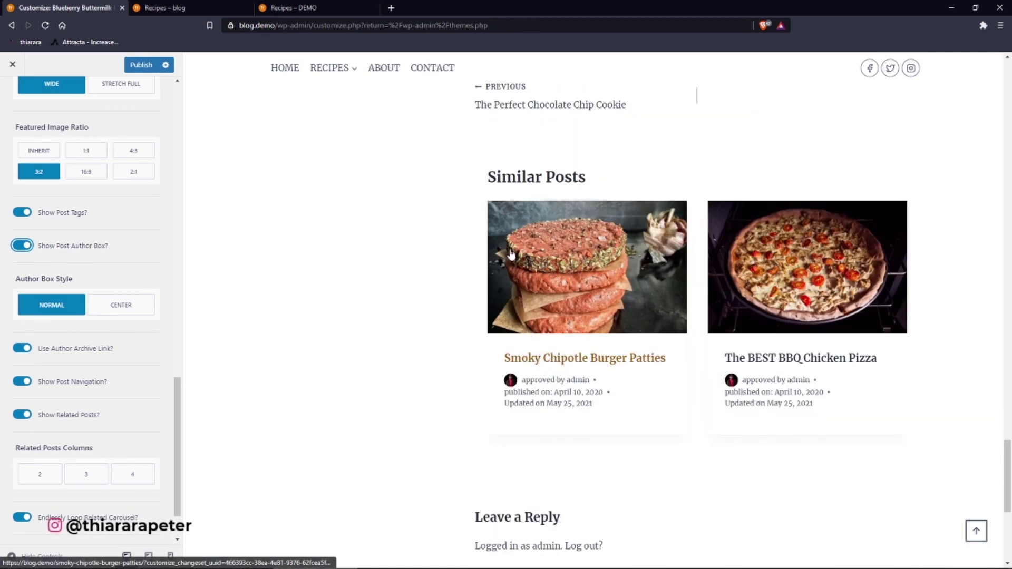
- Try 3 for the Related Posts Columns, then set it to 2 and check the Similar Posts section
{"action": "left_click", "coordinate": [84, 476]}
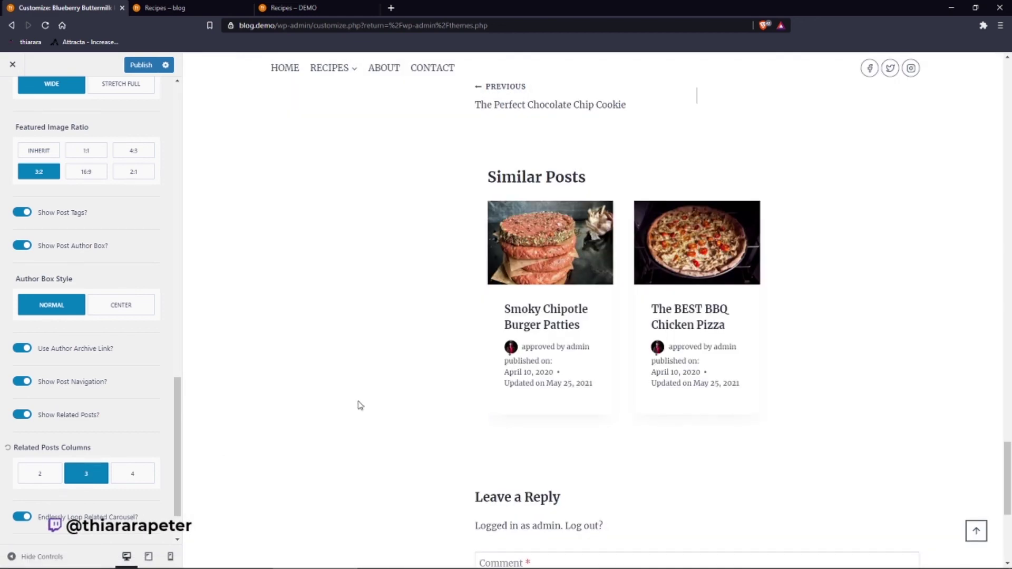
{"action": "left_click", "coordinate": [32, 473]}
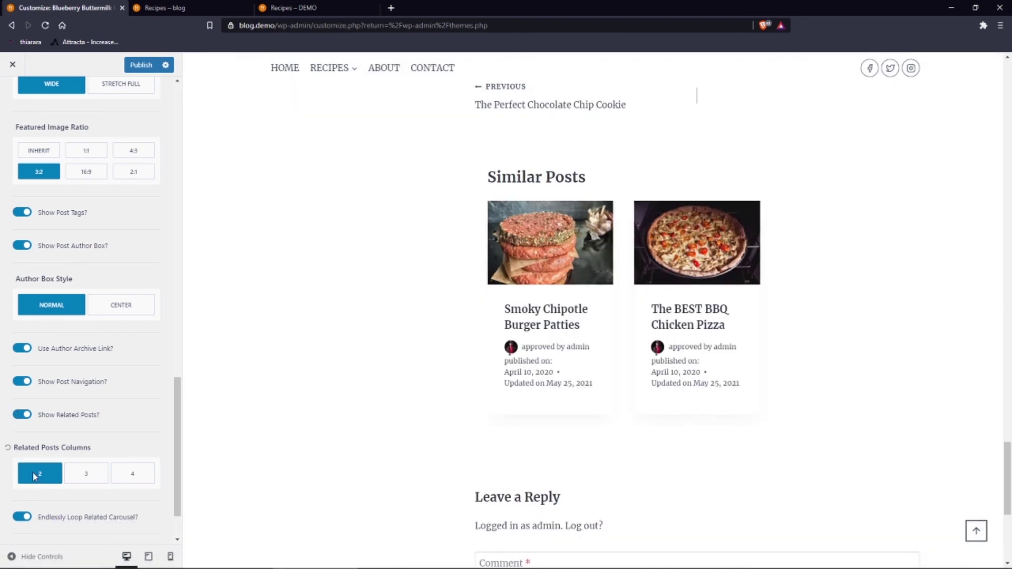
{"action": "scroll", "coordinate": [43, 468], "scroll_direction": "down", "scroll_amount": 1}
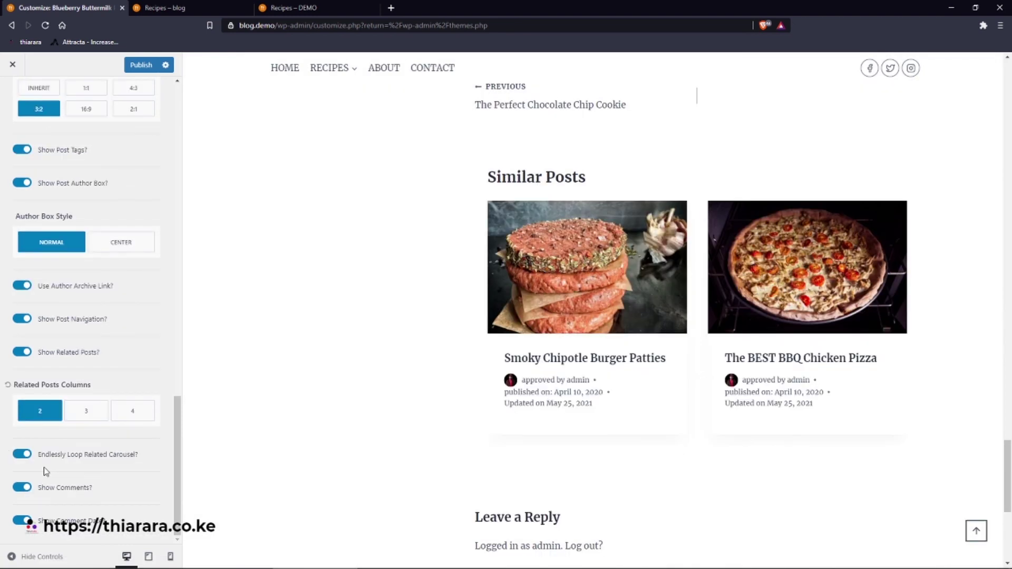
- Review the Single Post Layout design settings, then publish the changes and check the post preview
{"action": "scroll", "coordinate": [73, 508], "scroll_direction": "up", "scroll_amount": 5}
{"action": "scroll", "coordinate": [481, 339], "scroll_direction": "up", "scroll_amount": 10}
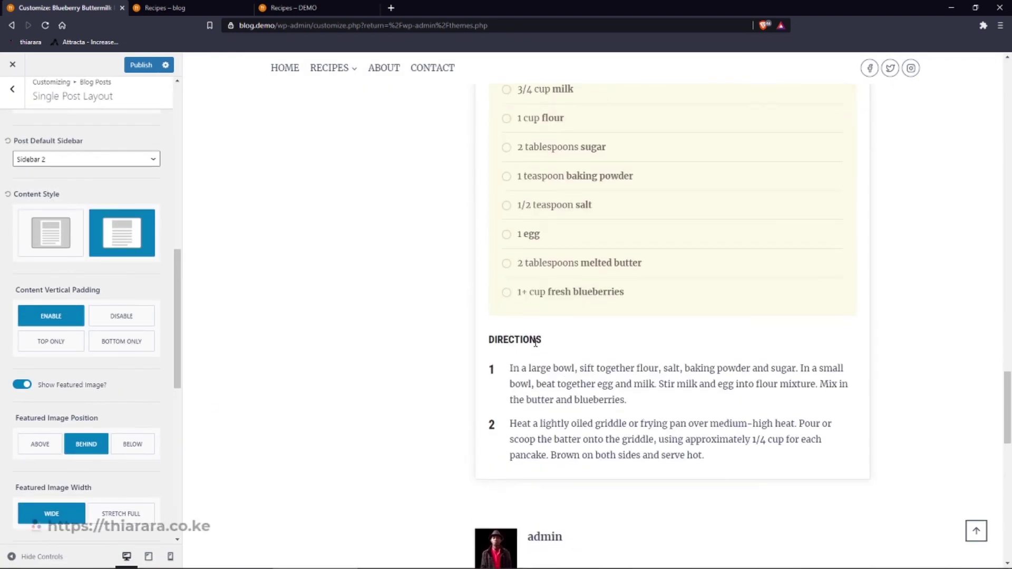
{"action": "scroll", "coordinate": [135, 159], "scroll_direction": "up", "scroll_amount": 8}
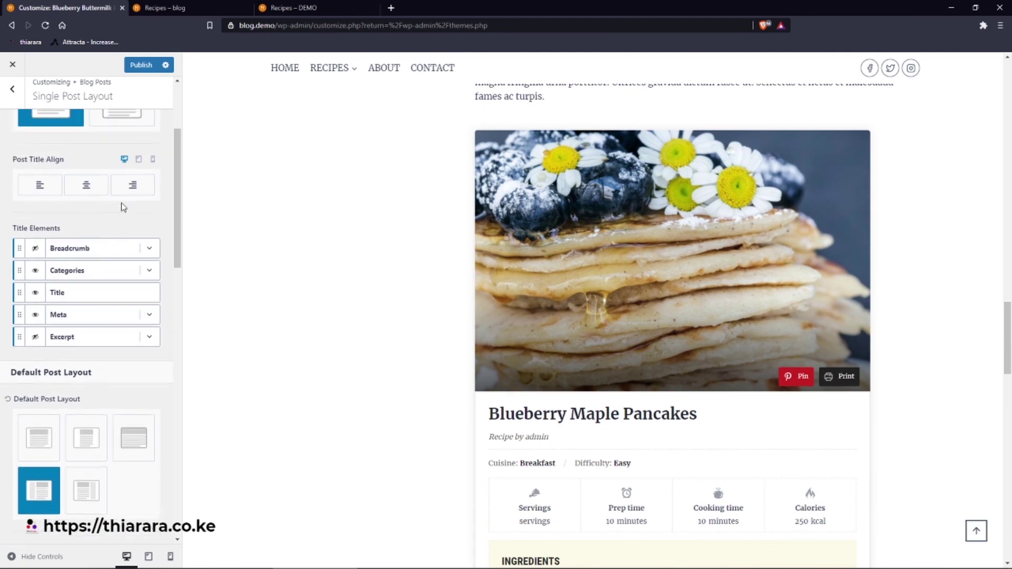
{"action": "left_click", "coordinate": [133, 126]}
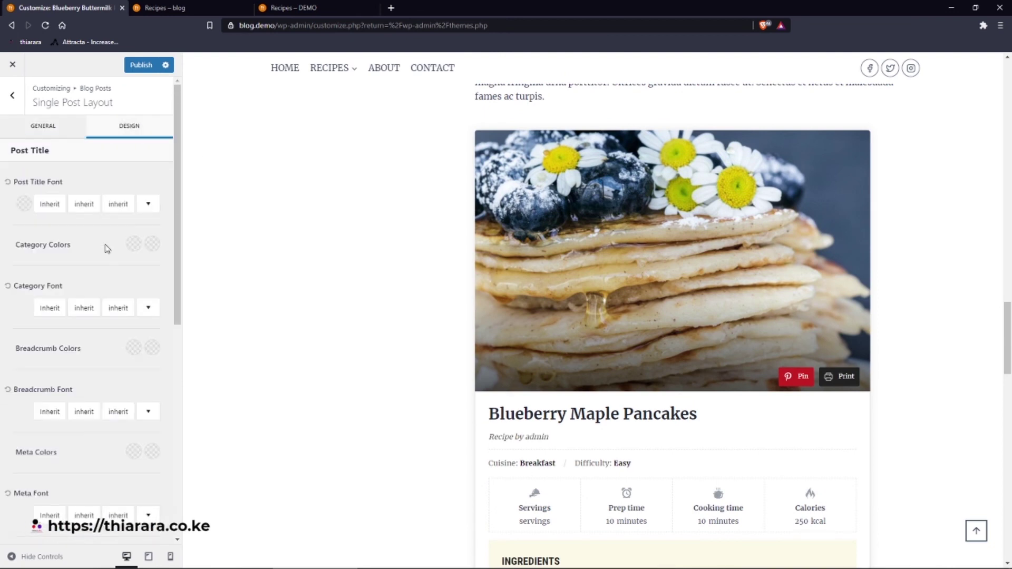
{"action": "scroll", "coordinate": [65, 278], "scroll_direction": "down", "scroll_amount": 7}
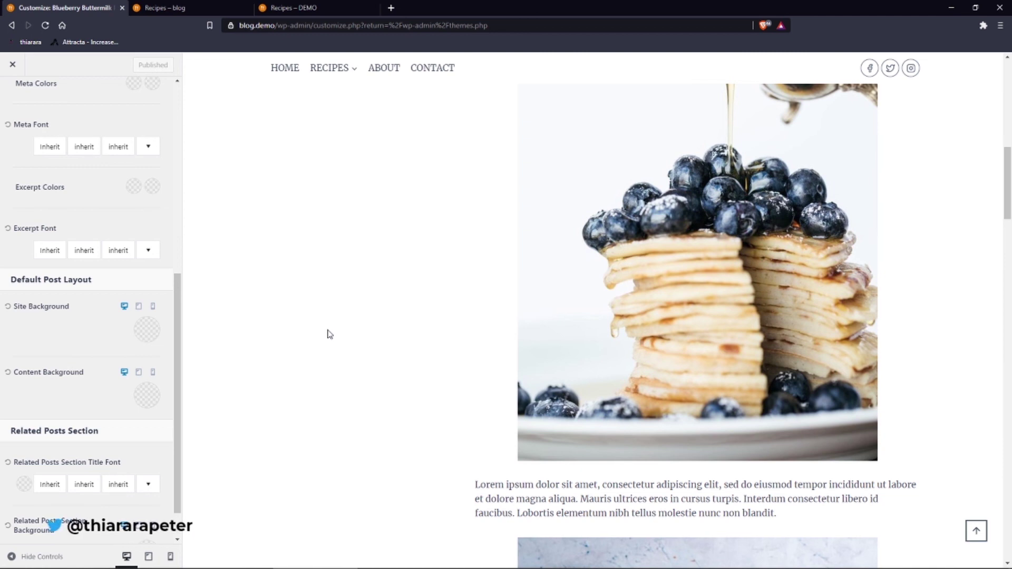
{"action": "scroll", "coordinate": [599, 391], "scroll_direction": "up", "scroll_amount": 10}
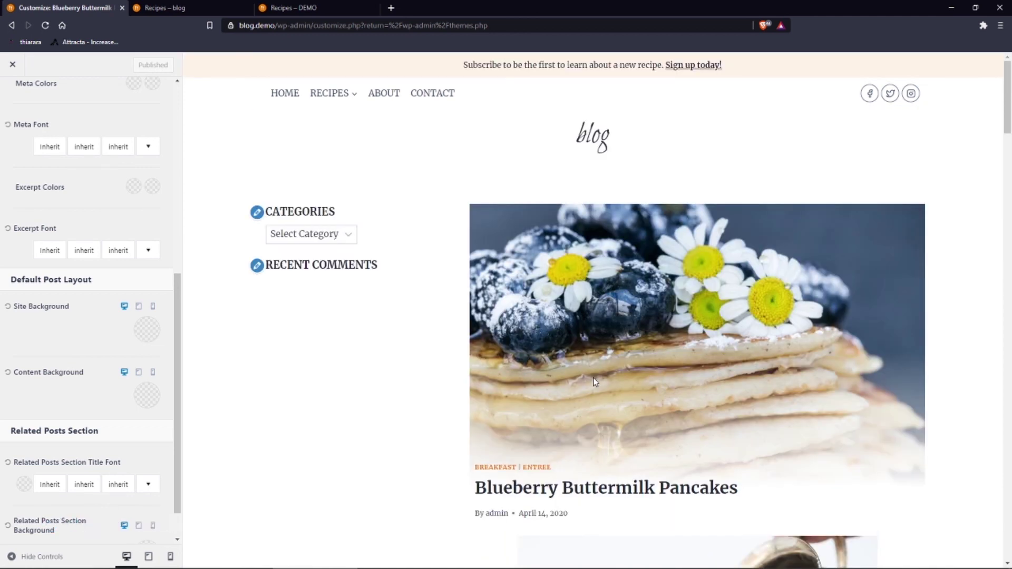